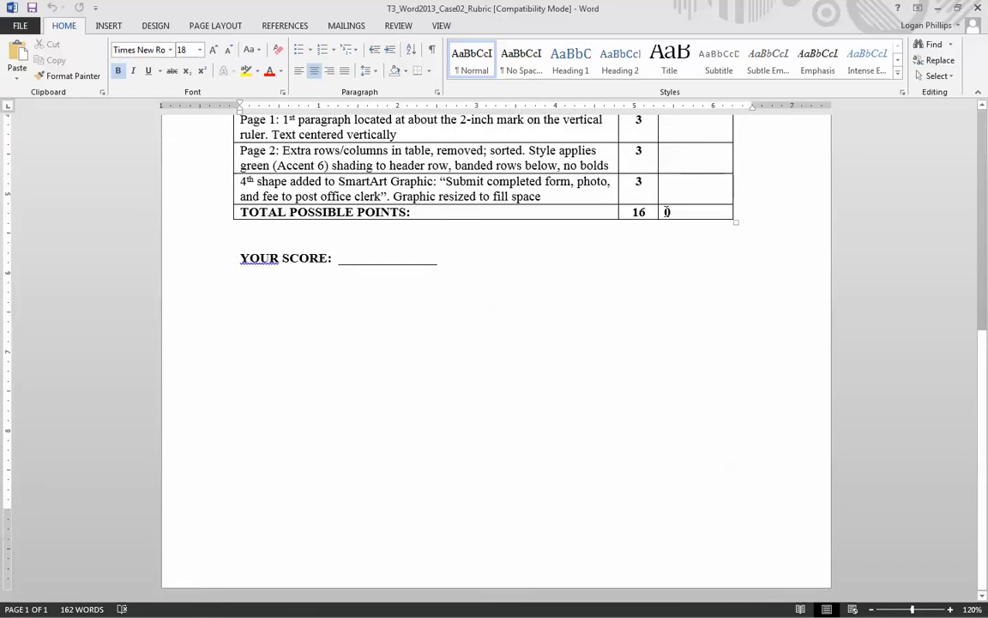
# Read through the grading rubric's criteria and point values for Tutorial 3, Case Problem 2
pyautogui.scroll(5, 645, 308)
pyautogui.scroll(2, 642, 323)
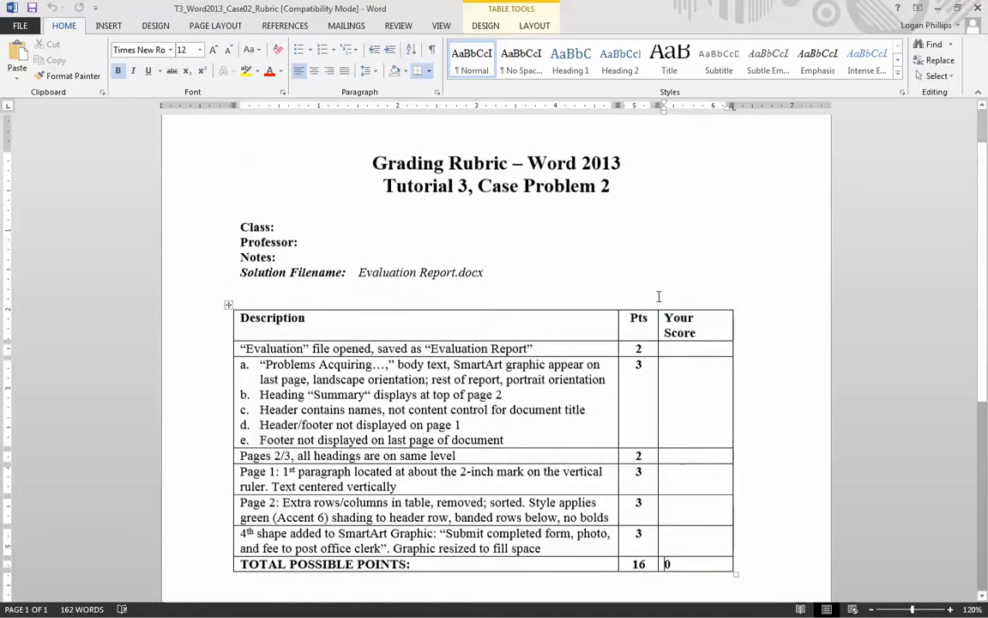
pyautogui.scroll(-3, 632, 316)
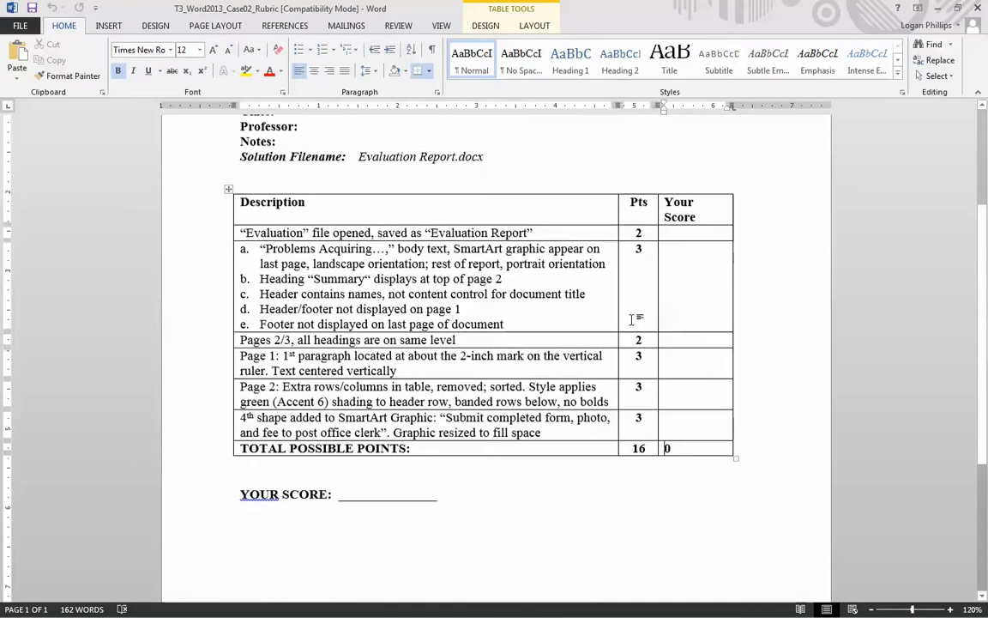
pyautogui.scroll(5, 643, 335)
pyautogui.click(857, 188)
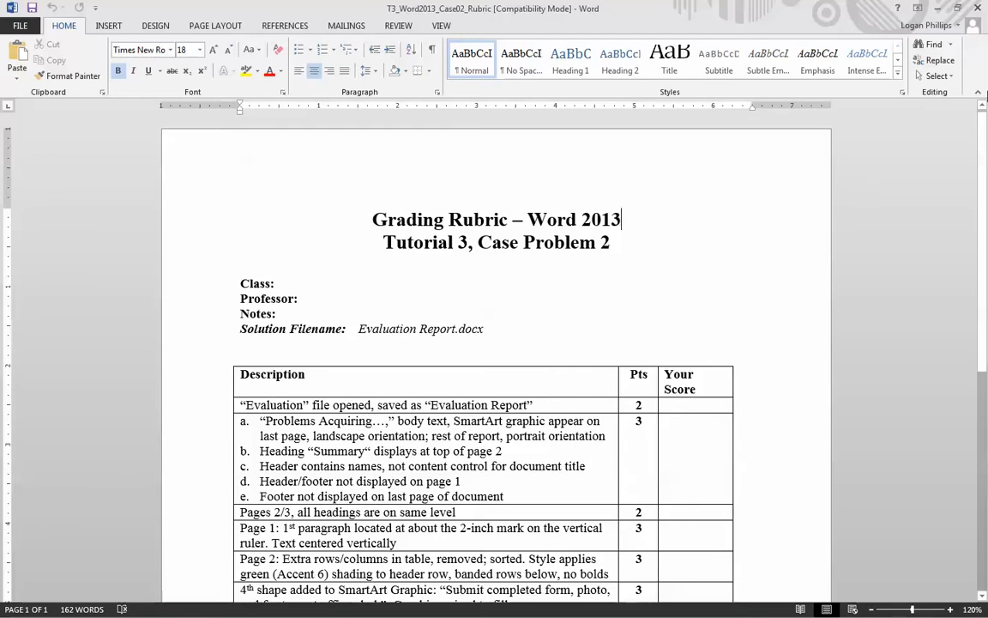
# Minimize the rubric and open the Evaluation document from the Case2 folder on the desktop
pyautogui.click(940, 8)
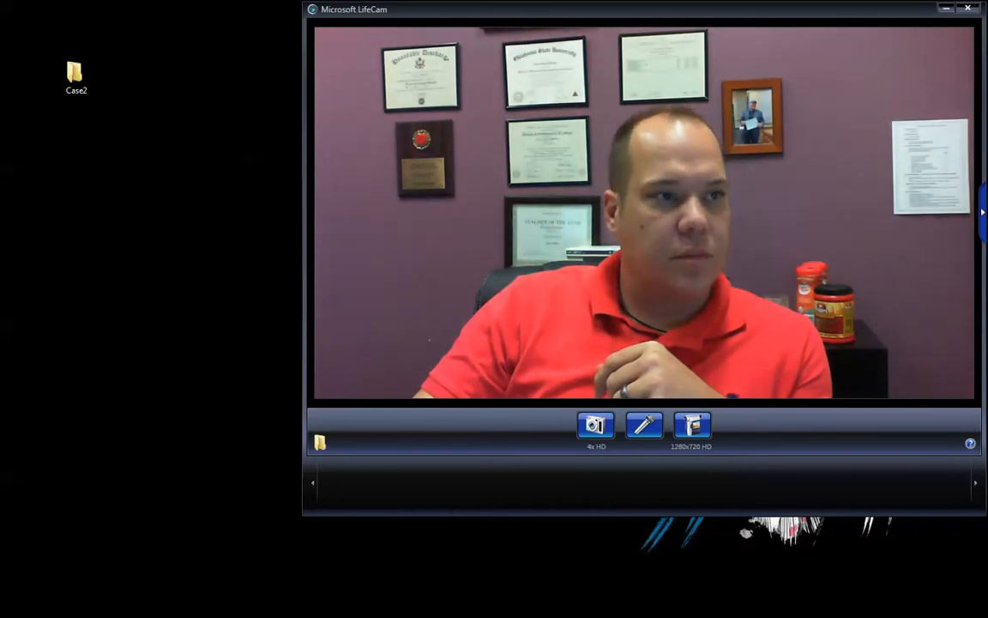
pyautogui.doubleClick(75, 76)
pyautogui.click(151, 125)
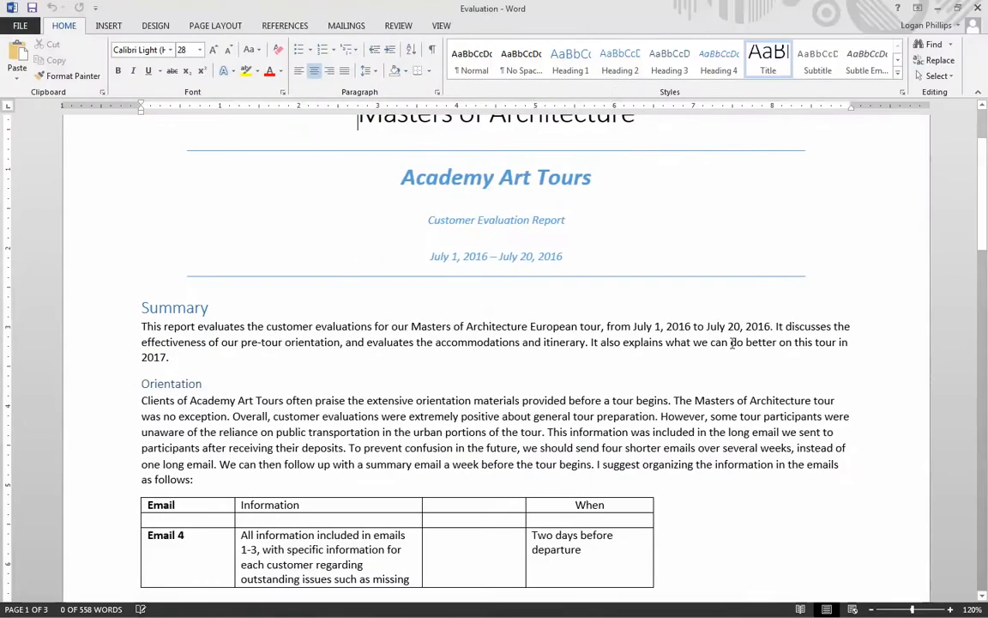
pyautogui.click(766, 381)
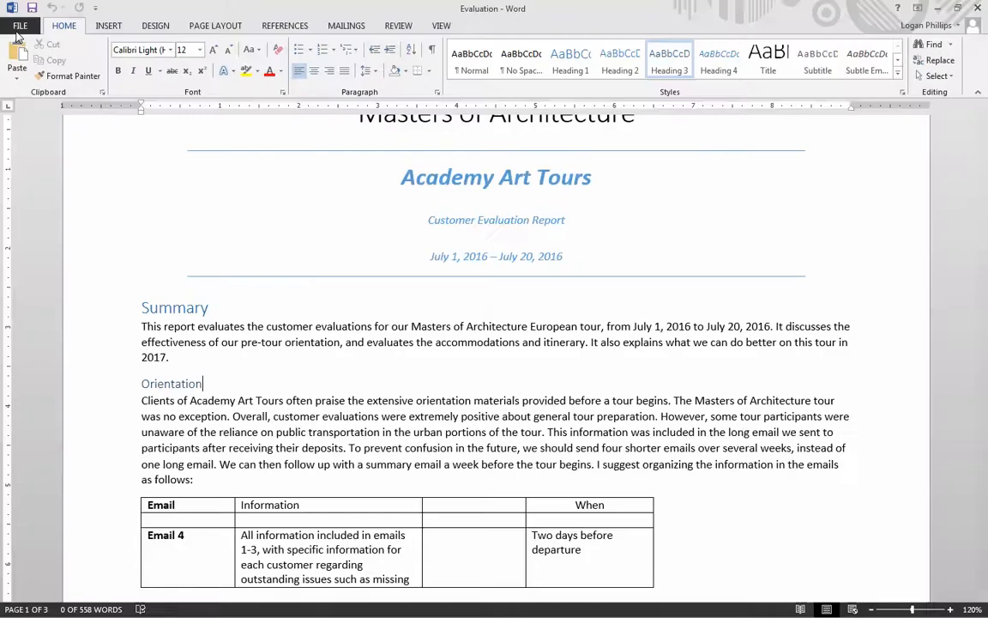
# Save a copy of the document to the Desktop under the file name Evaluation Report
pyautogui.click(16, 31)
pyautogui.click(44, 162)
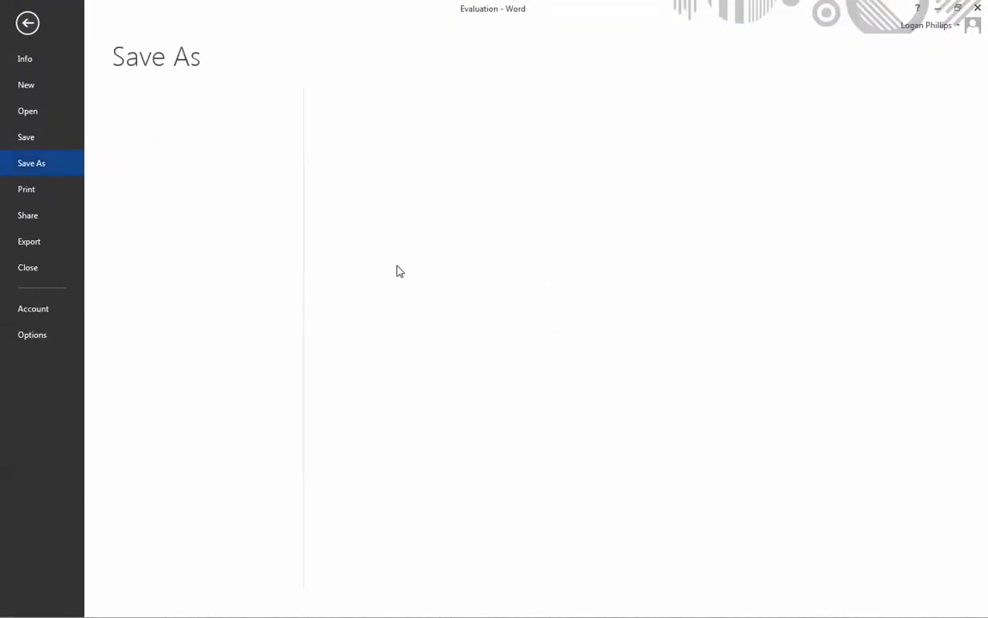
pyautogui.click(163, 151)
pyautogui.click(380, 212)
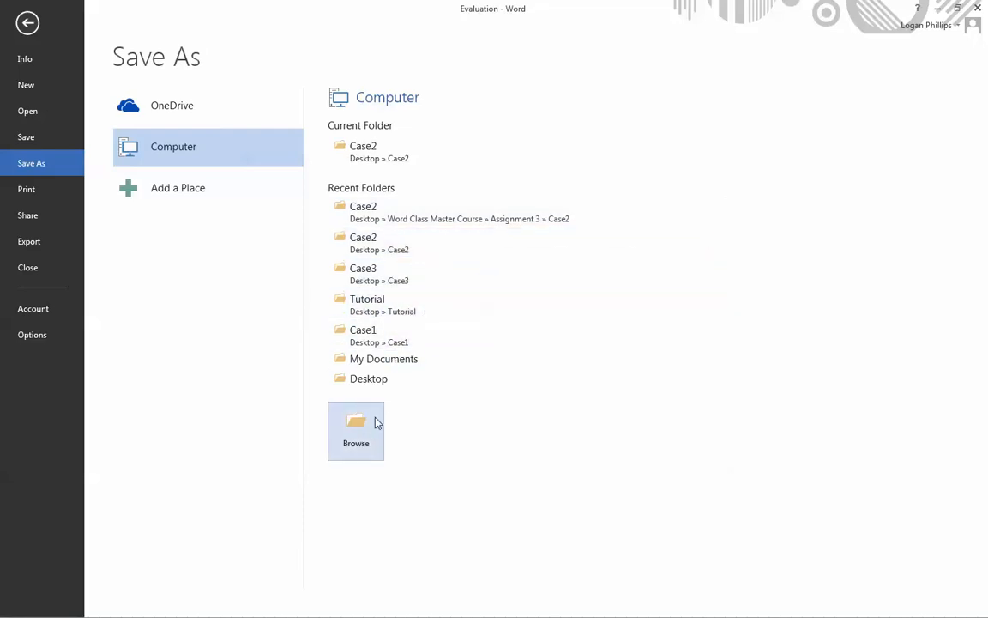
pyautogui.click(386, 358)
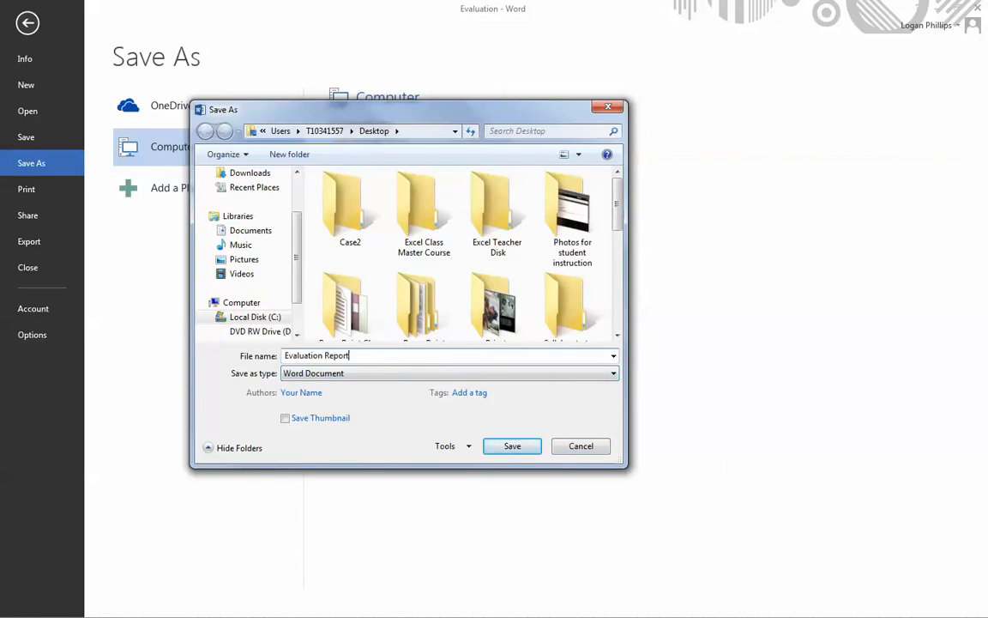
pyautogui.click(529, 449)
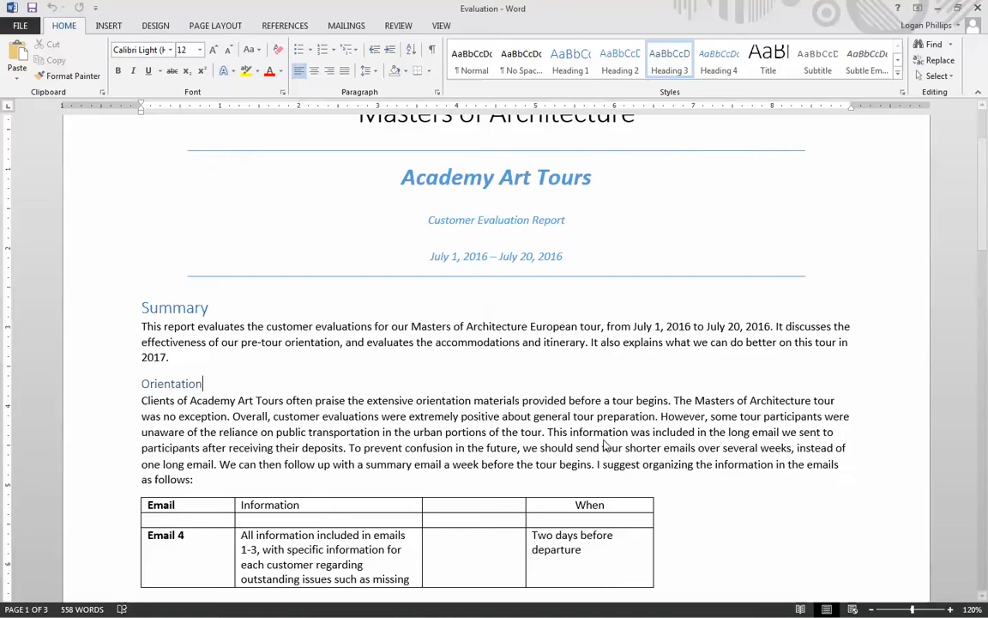
pyautogui.scroll(2, 596, 440)
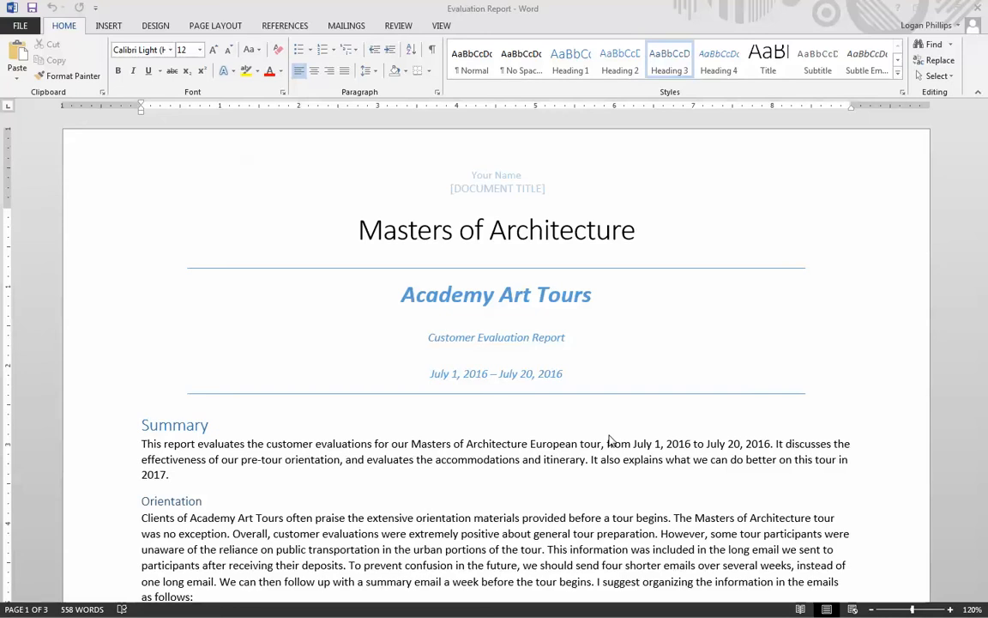
pyautogui.click(552, 483)
pyautogui.moveTo(172, 424); pyautogui.dragTo(141, 424)
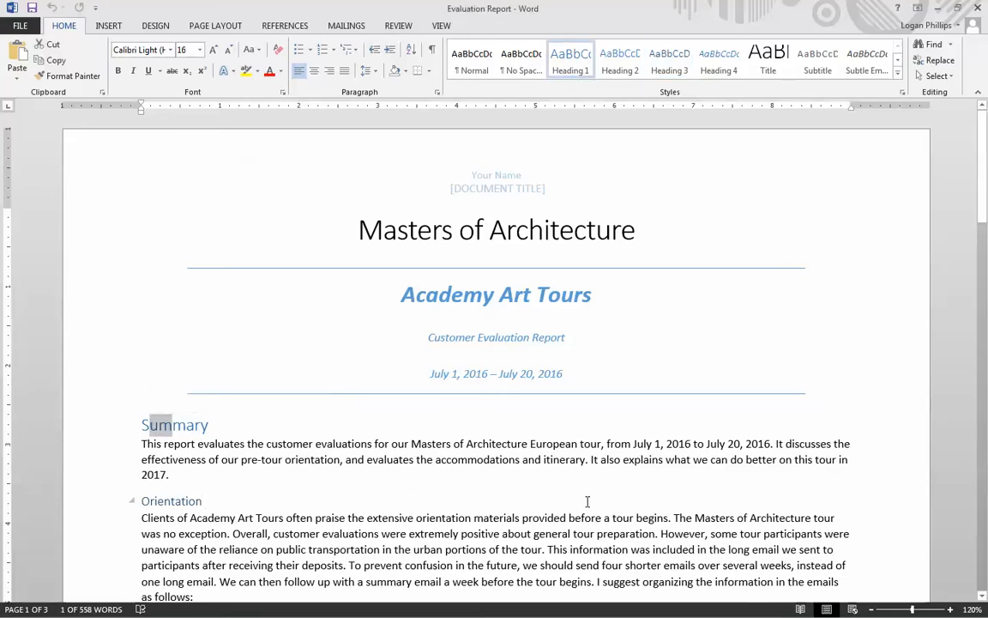
pyautogui.click(527, 473)
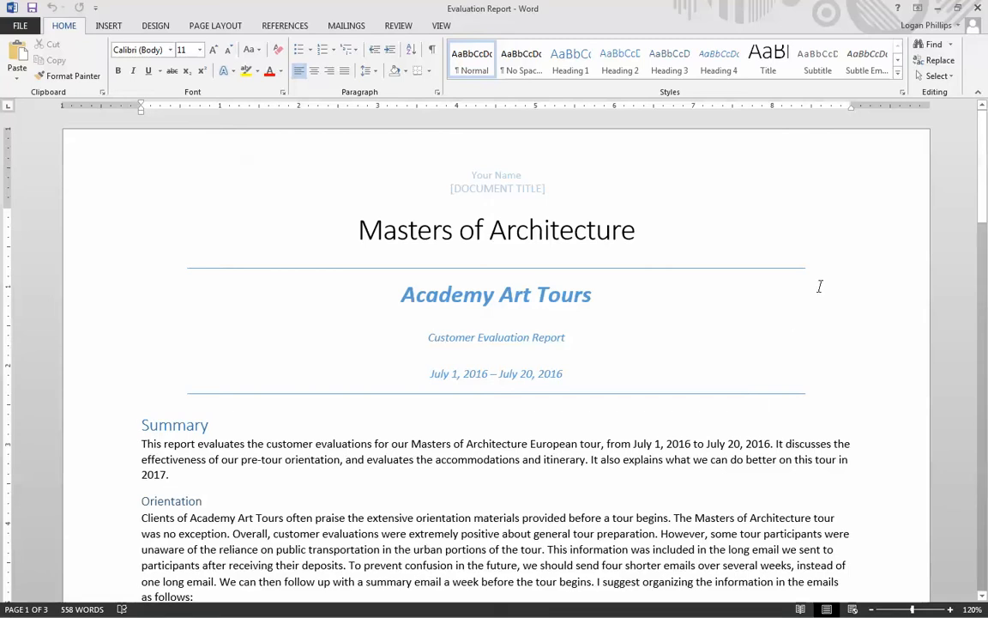
# Insert a blank line and a break before the "Problems Acquiring Updated Passports" heading so that part starts on a new page
pyautogui.moveTo(981, 197); pyautogui.dragTo(985, 525)
pyautogui.click(273, 268)
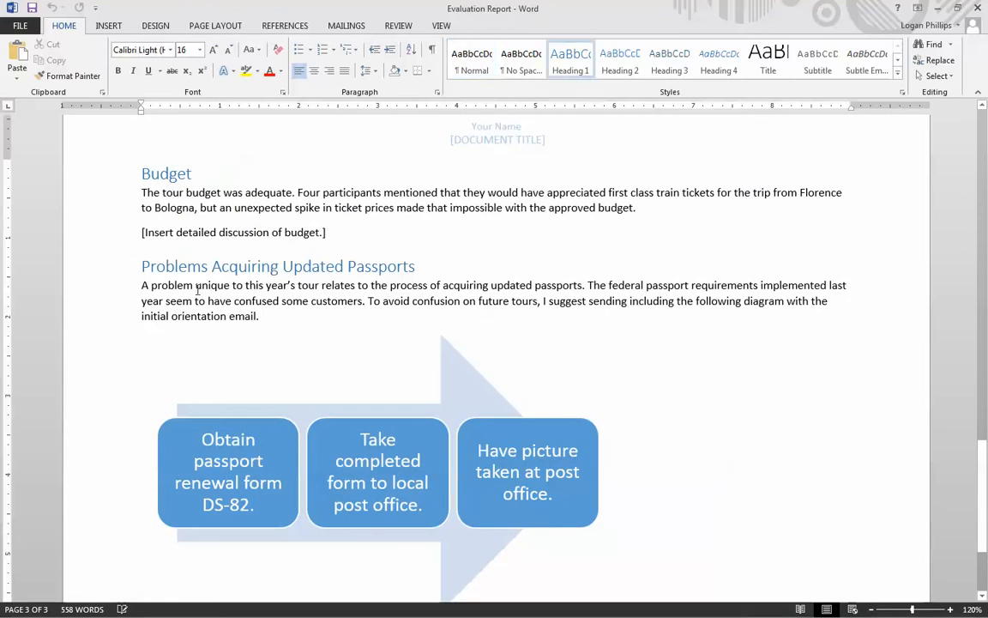
pyautogui.moveTo(239, 314); pyautogui.dragTo(151, 284)
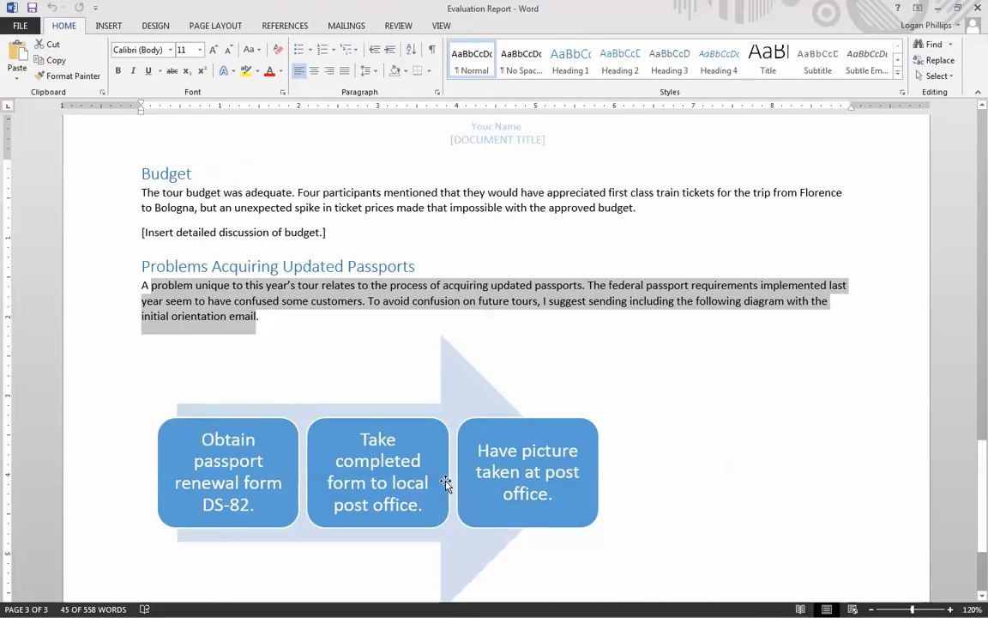
pyautogui.scroll(2, 525, 447)
pyautogui.click(333, 318)
pyautogui.click(259, 321)
pyautogui.click(144, 325)
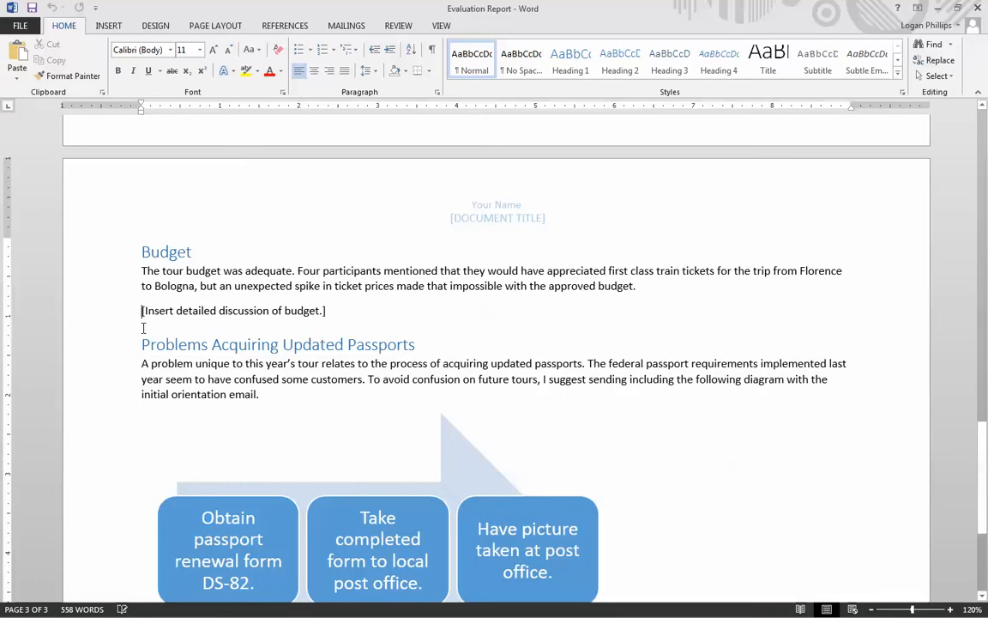
pyautogui.doubleClick(146, 343)
pyautogui.click(142, 344)
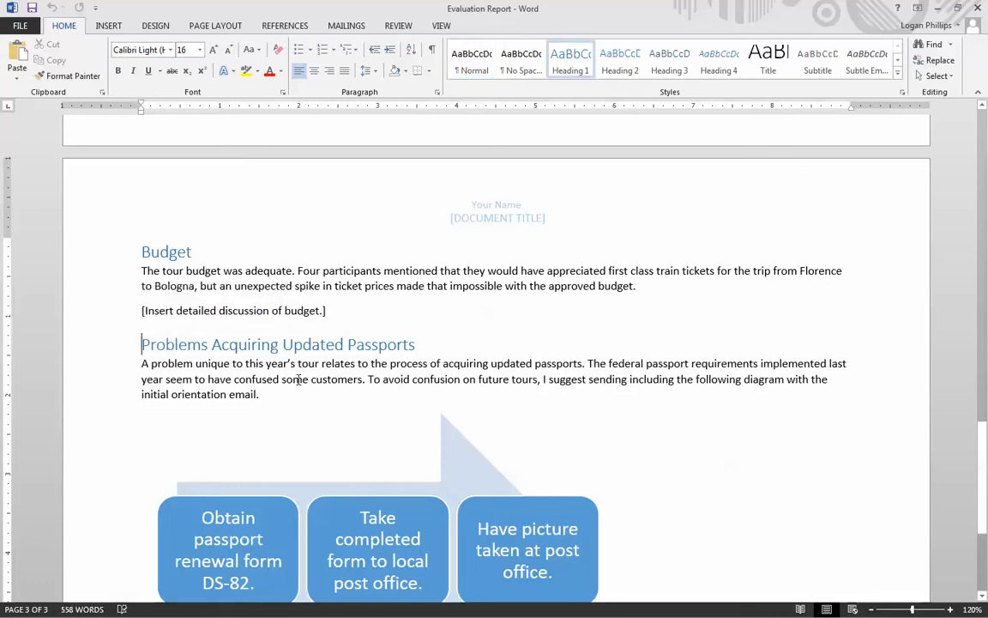
pyautogui.press('Return')
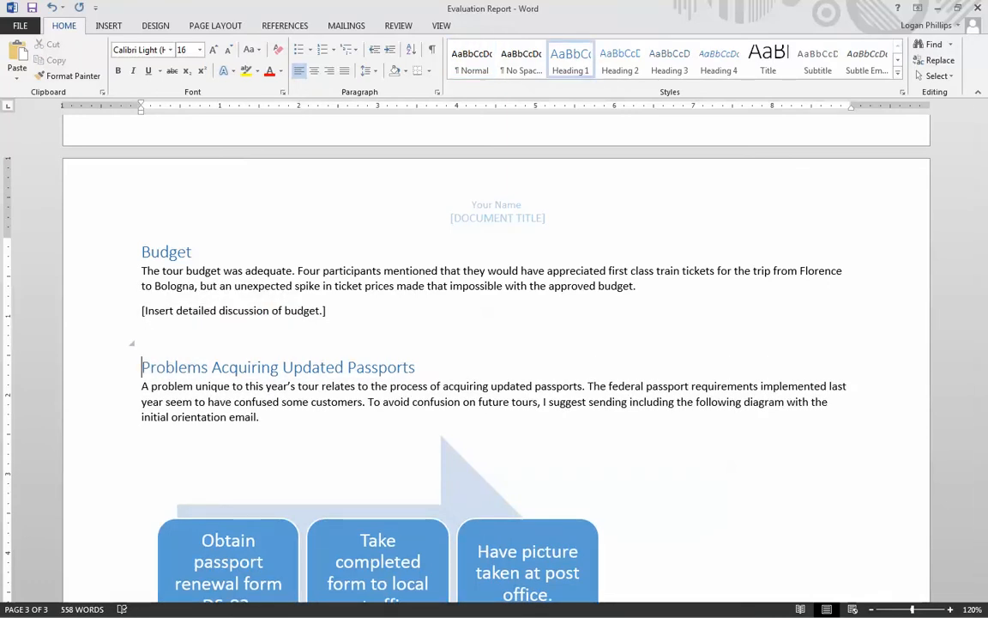
pyautogui.scroll(-4, 615, 569)
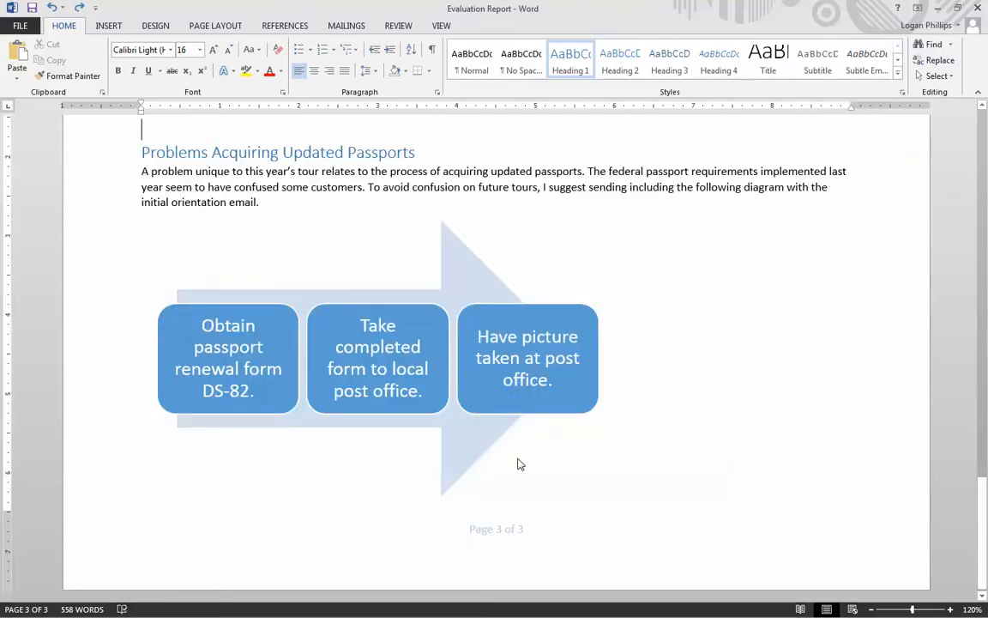
pyautogui.hotkey('ctrl', 'Return')
# Check how the text, table and SmartArt graphic are distributed across the report's pages
pyautogui.scroll(-3, 428, 398)
pyautogui.scroll(-6, 558, 364)
pyautogui.scroll(11, 580, 357)
pyautogui.scroll(-5, 363, 410)
pyautogui.scroll(-4, 286, 442)
pyautogui.scroll(5, 719, 364)
pyautogui.scroll(-10, 719, 363)
pyautogui.scroll(20, 652, 361)
pyautogui.scroll(-5, 653, 364)
pyautogui.scroll(-15, 679, 362)
pyautogui.click(628, 441)
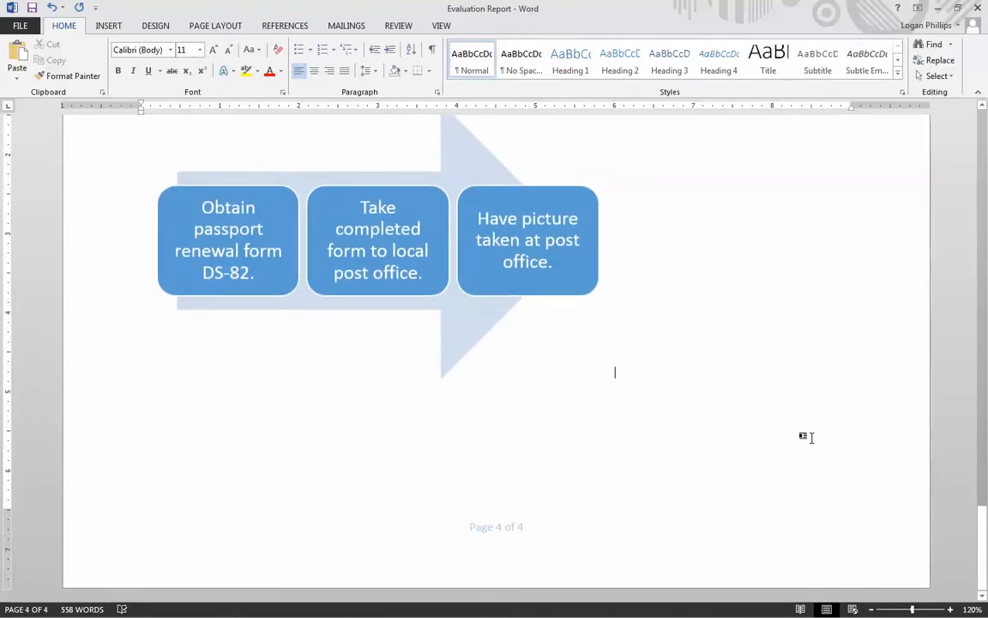
pyautogui.scroll(20, 807, 437)
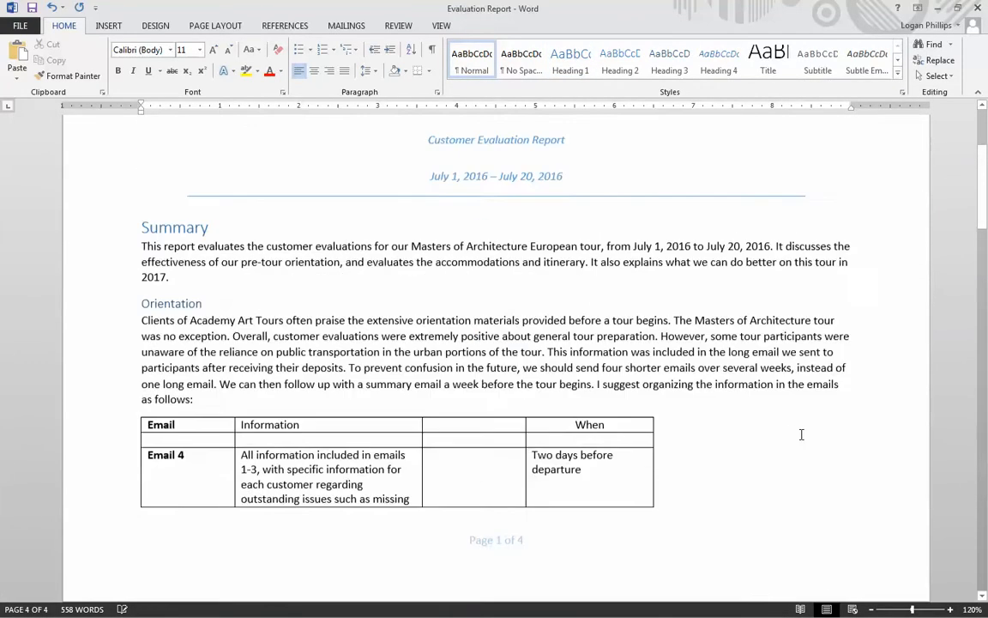
pyautogui.scroll(4, 801, 433)
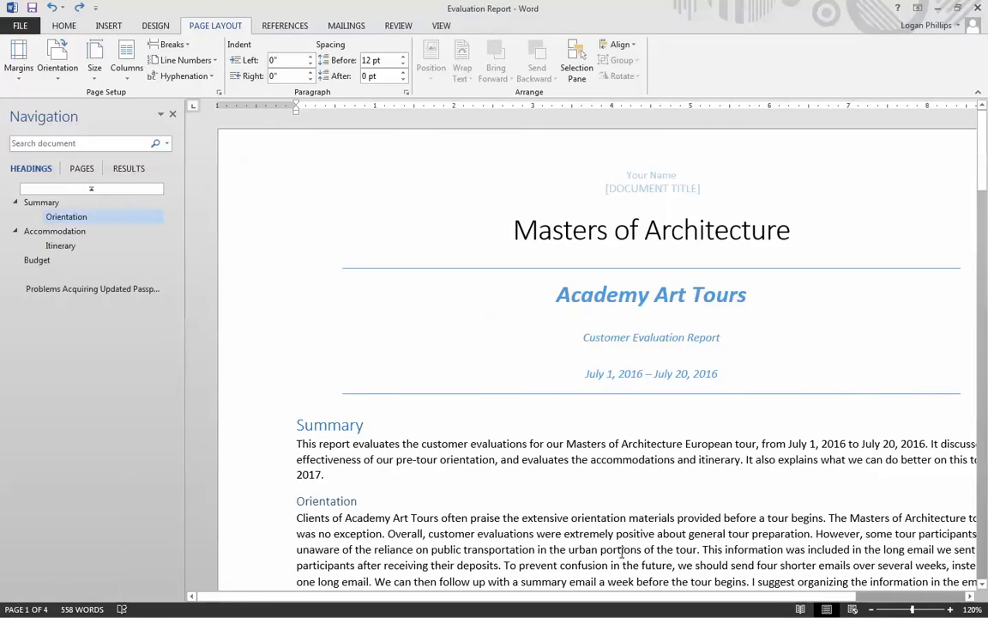
# Look over the pages around the passport heading and examine the available page and section break types, including Next Page
pyautogui.click(358, 501)
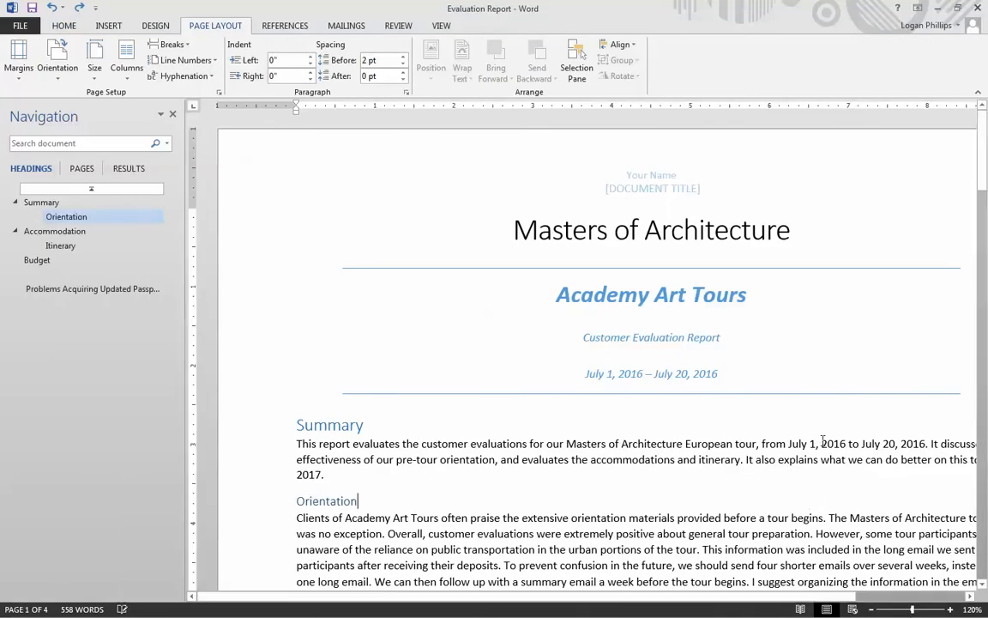
pyautogui.scroll(-3, 440, 527)
pyautogui.click(64, 26)
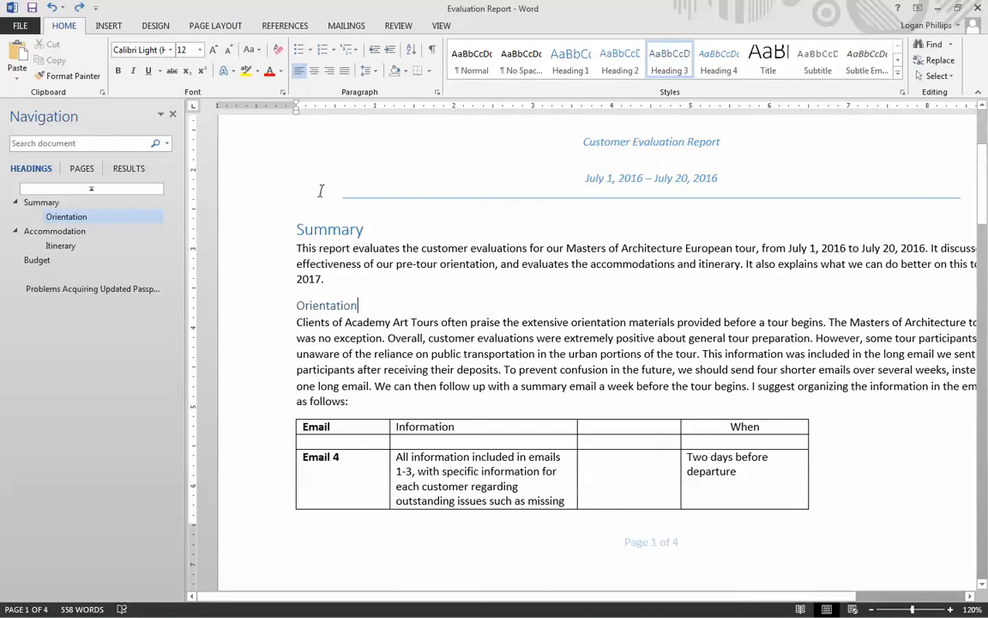
pyautogui.scroll(-20, 416, 343)
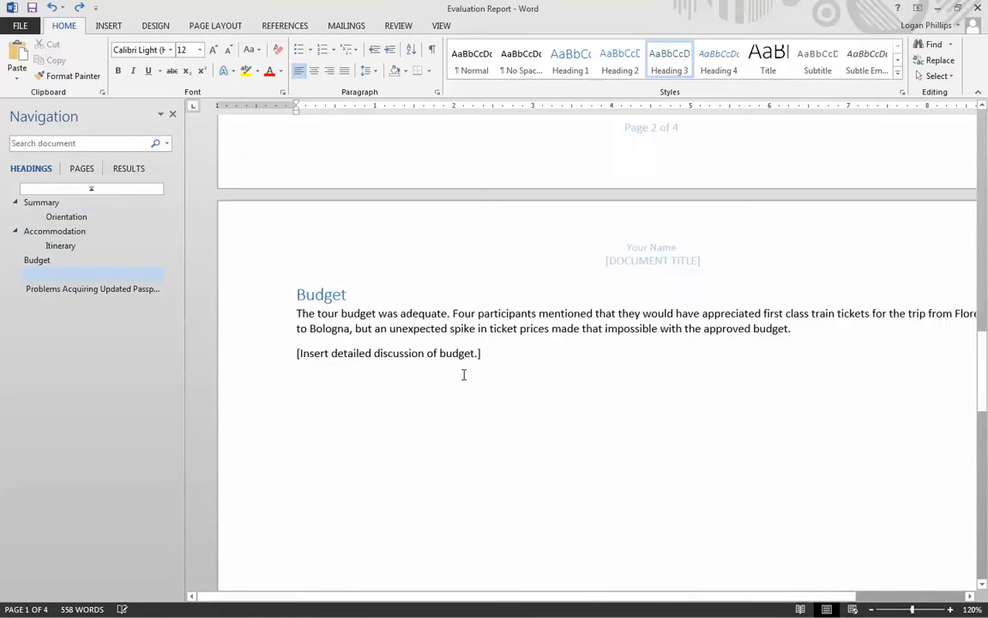
pyautogui.scroll(-5, 461, 383)
pyautogui.scroll(4, 461, 383)
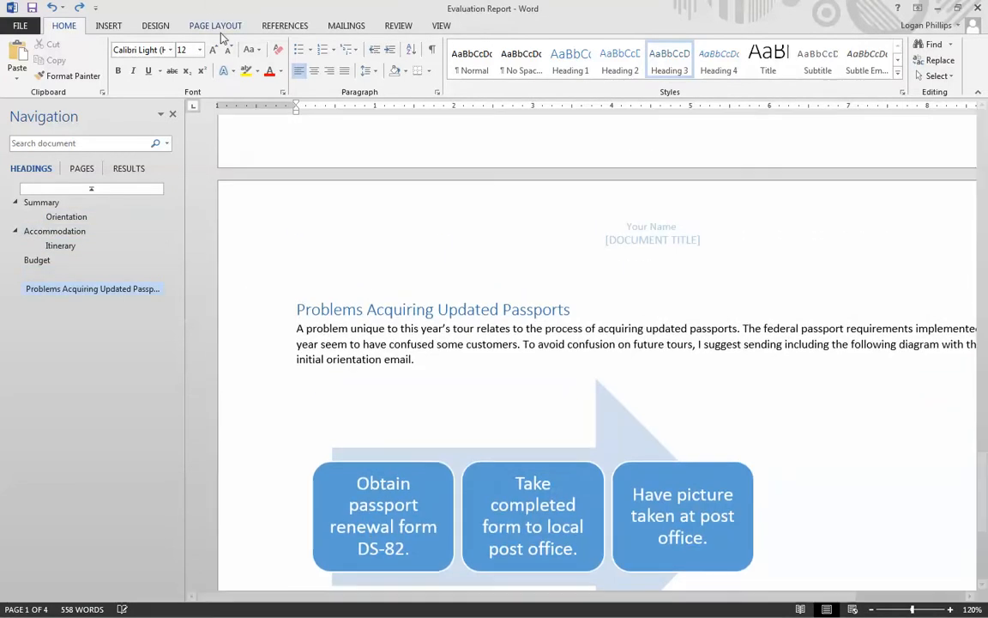
pyautogui.click(219, 27)
pyautogui.click(172, 44)
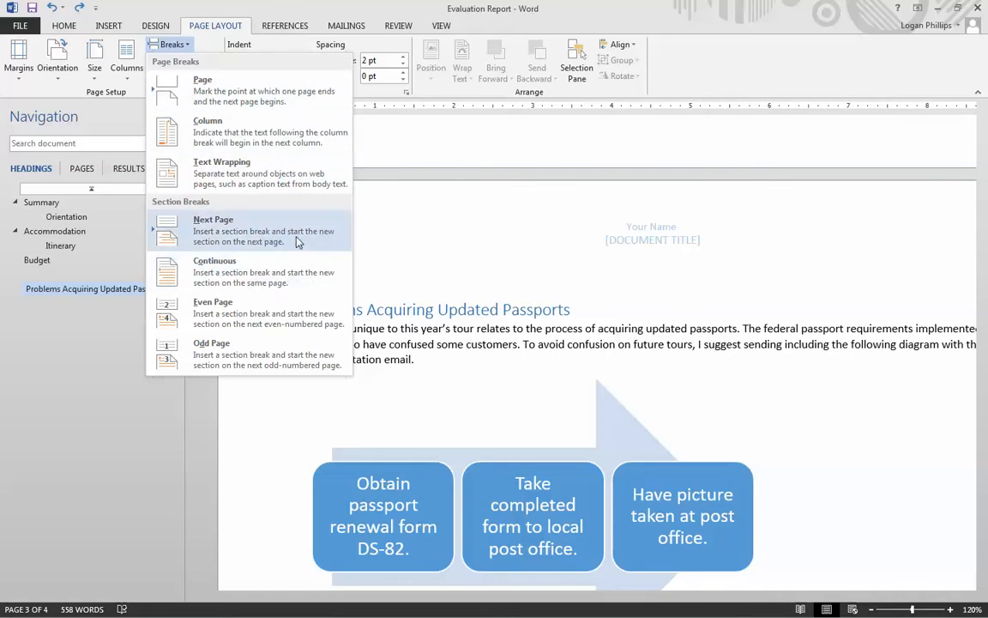
pyautogui.click(610, 326)
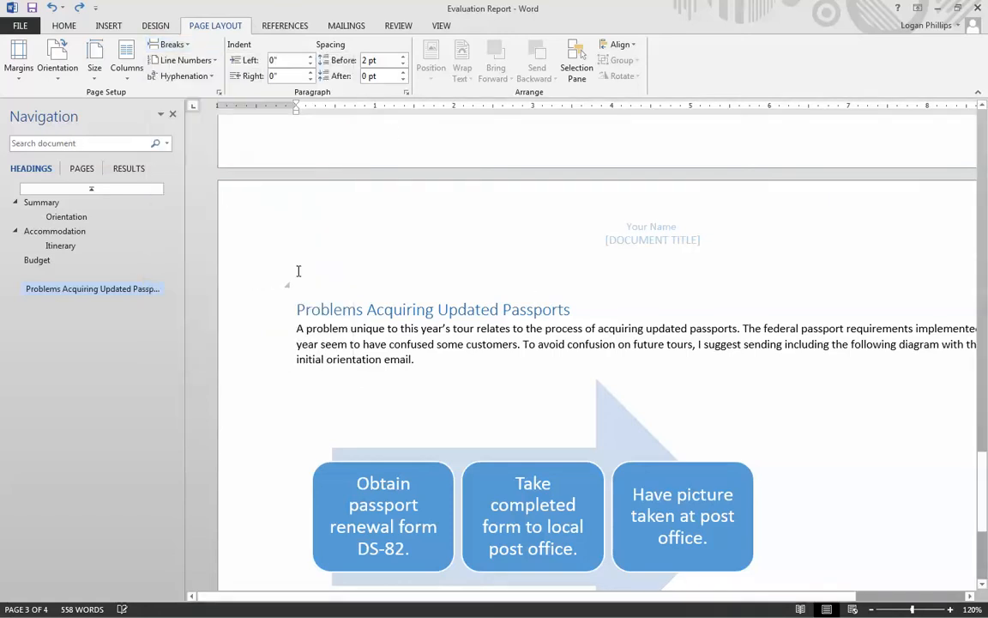
# Close the Navigation pane and reopen it with the document's headings listed
pyautogui.click(172, 114)
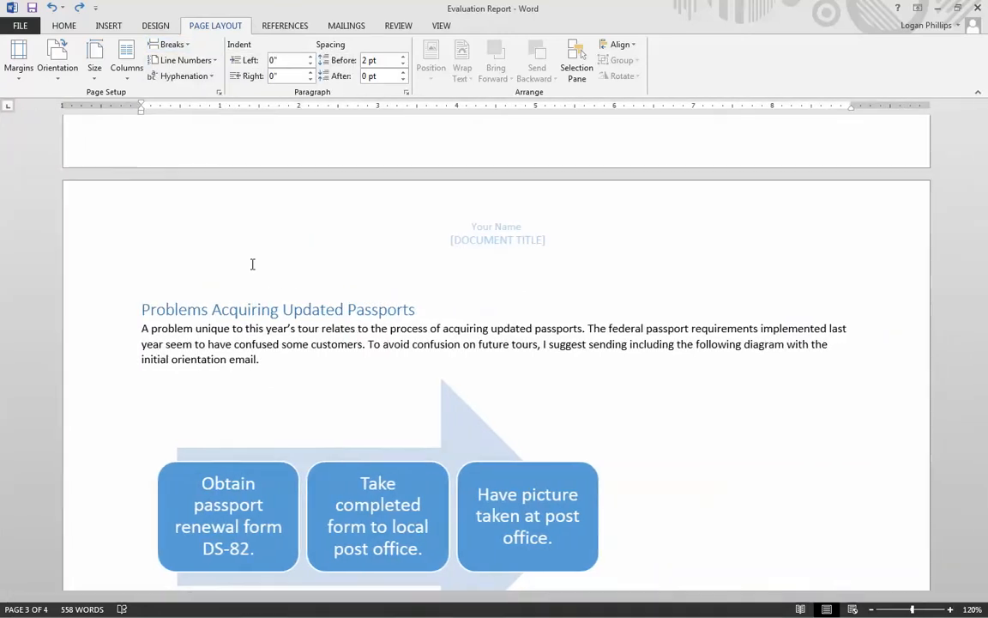
pyautogui.hotkey('ctrl', 'f')
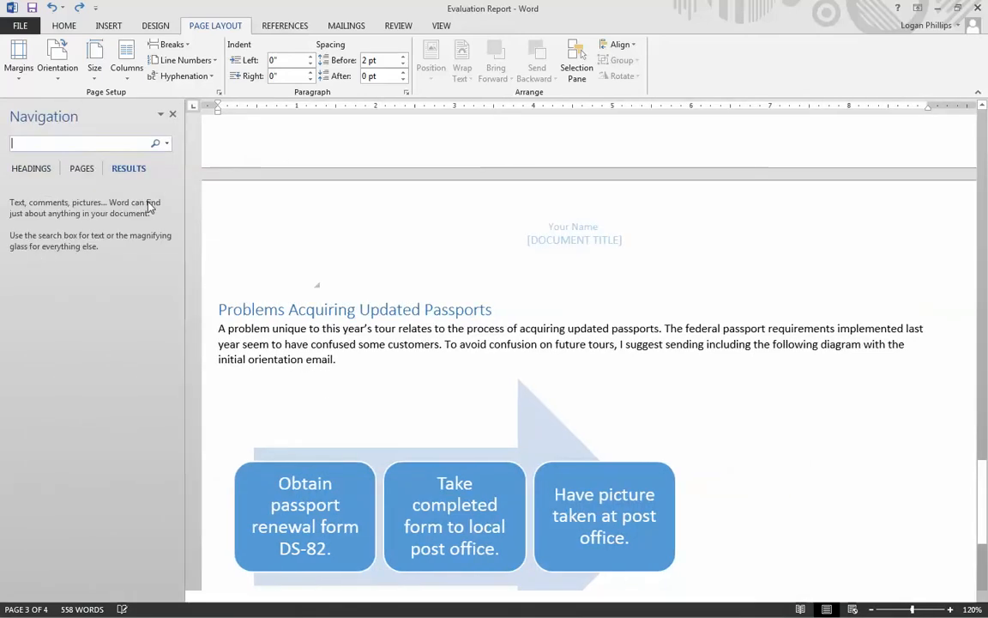
pyautogui.click(40, 170)
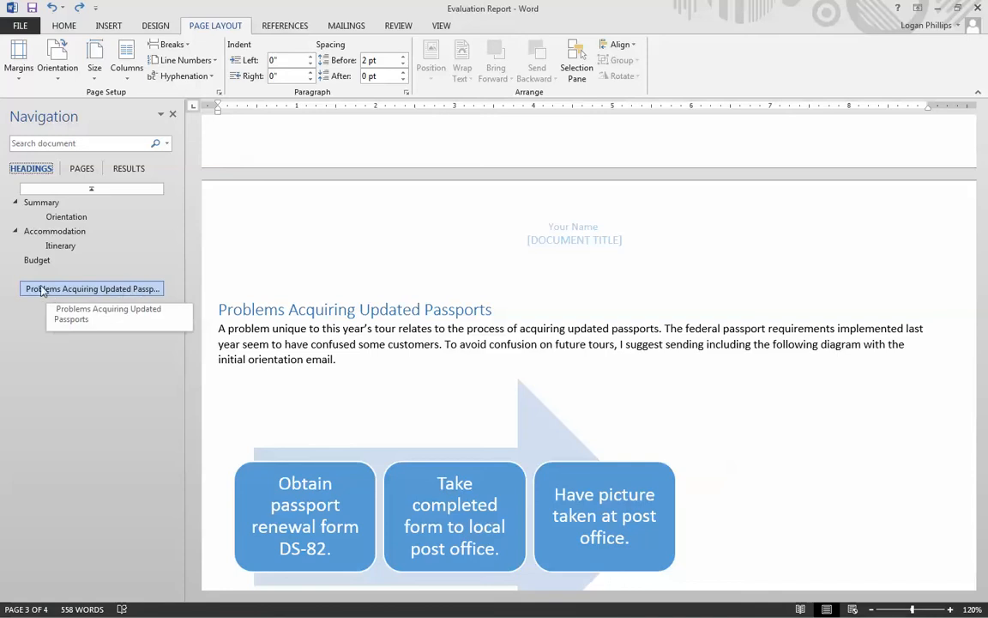
# Set portrait orientation for everything before the "Problems Acquiring Updated Passports" page and check the resulting pages
pyautogui.click(696, 326)
pyautogui.hotkey('ctrl', 'shift', 'Home')
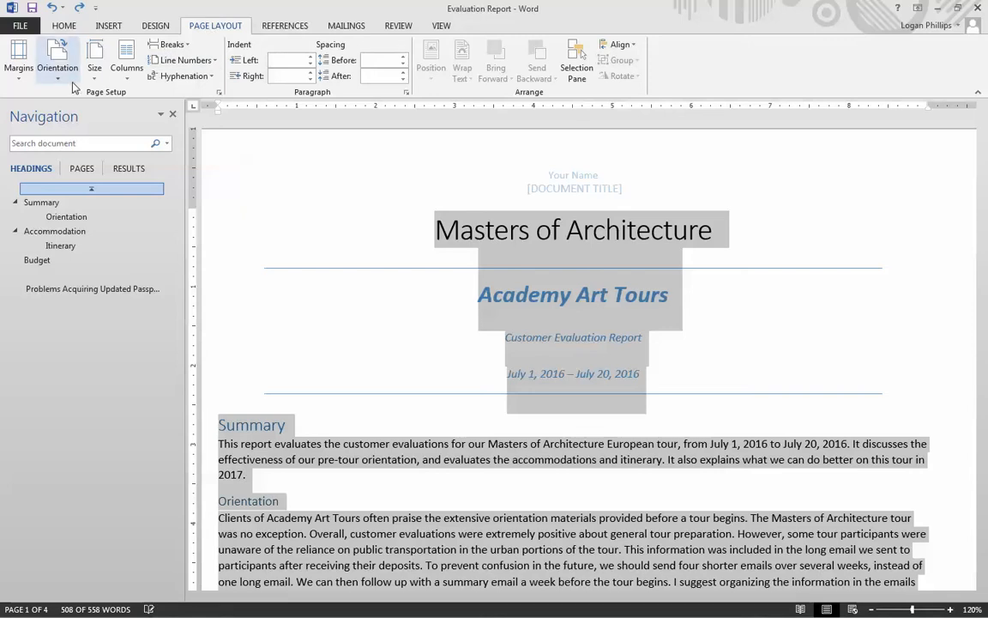
pyautogui.click(56, 73)
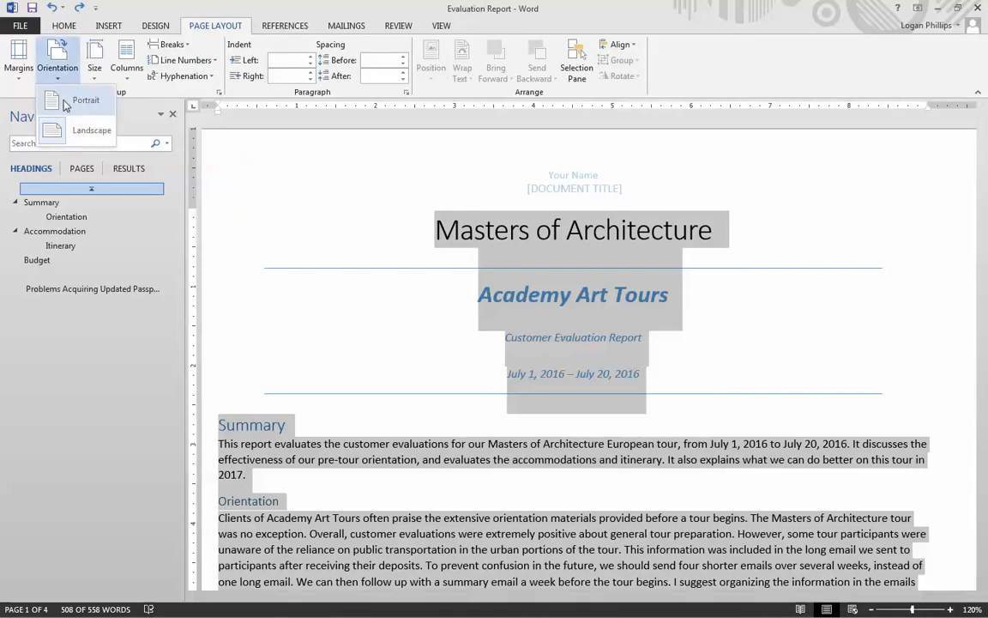
pyautogui.click(81, 100)
pyautogui.scroll(-20, 342, 323)
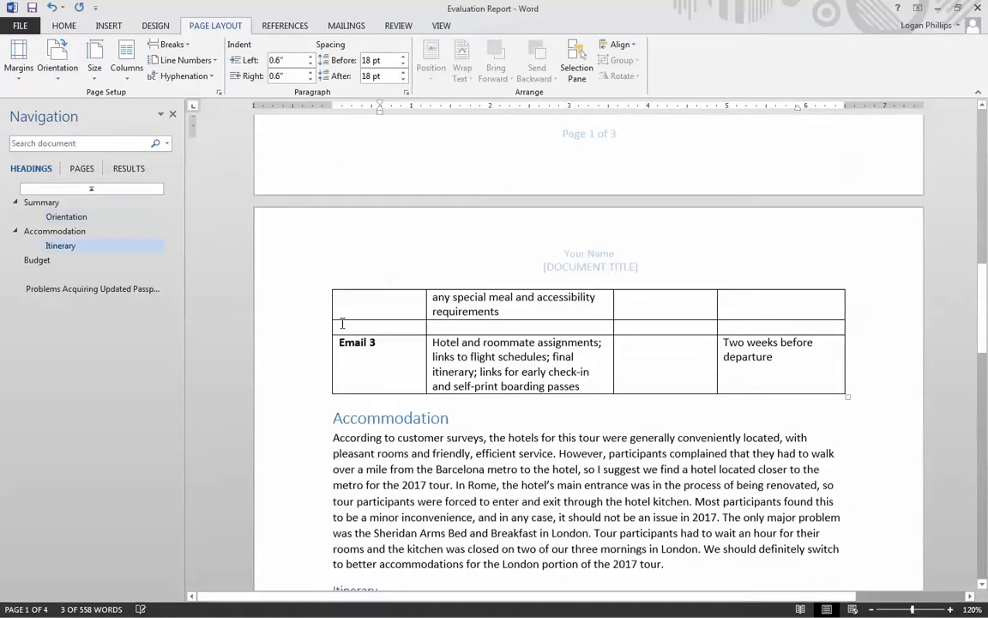
pyautogui.scroll(-10, 342, 322)
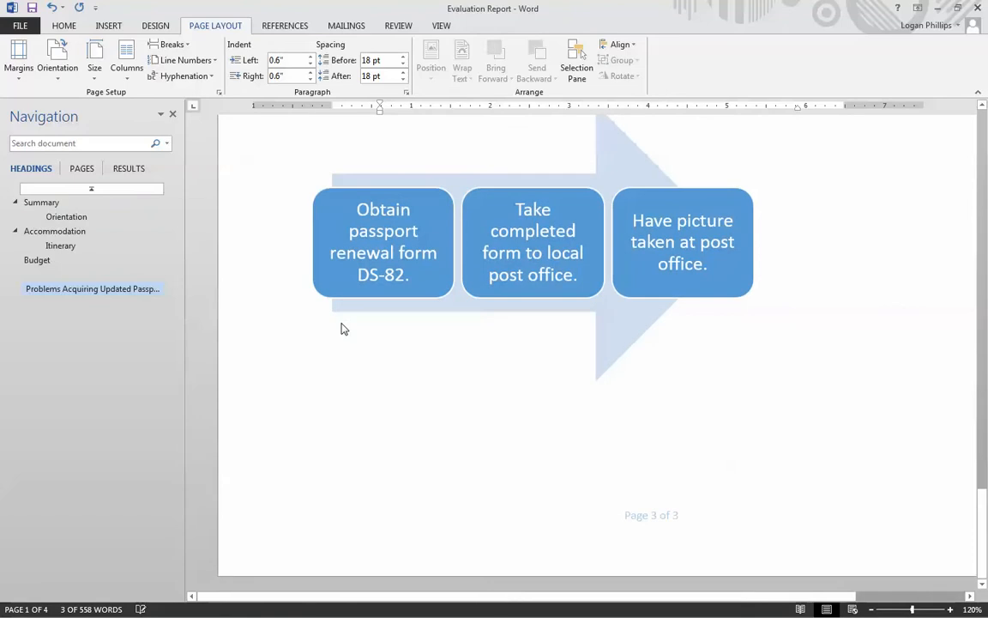
# Insert a page break before the Summary heading so that the report body starts on a new page
pyautogui.scroll(8, 342, 323)
pyautogui.scroll(1, 342, 323)
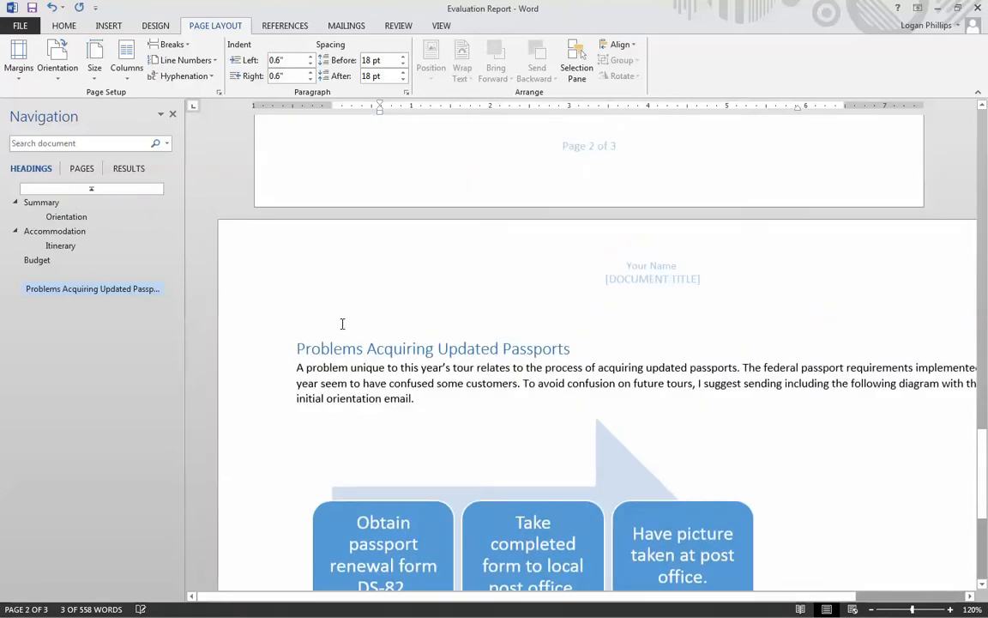
pyautogui.click(730, 338)
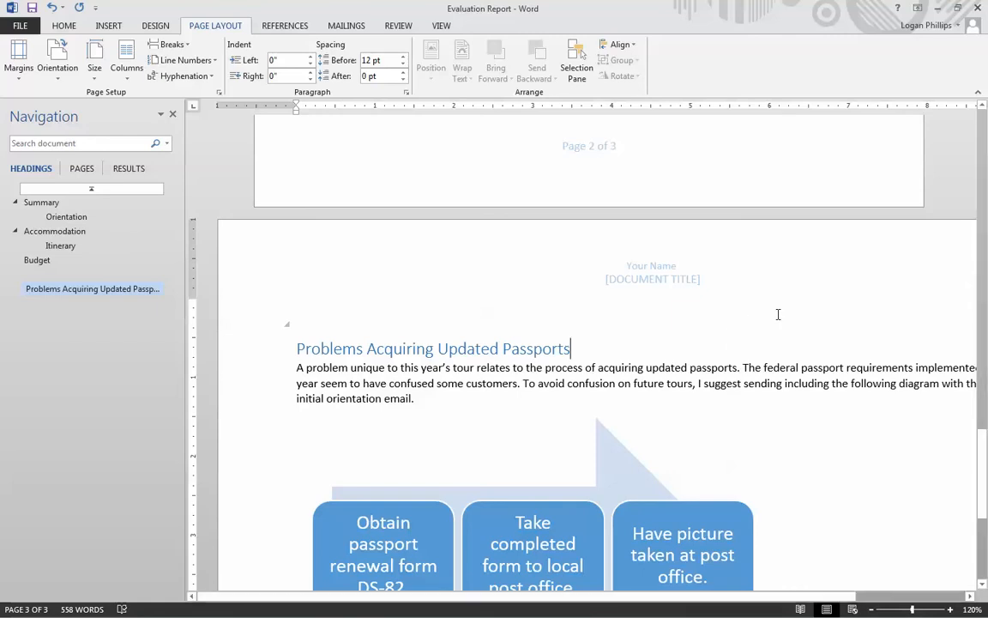
pyautogui.scroll(20, 806, 331)
pyautogui.scroll(5, 818, 339)
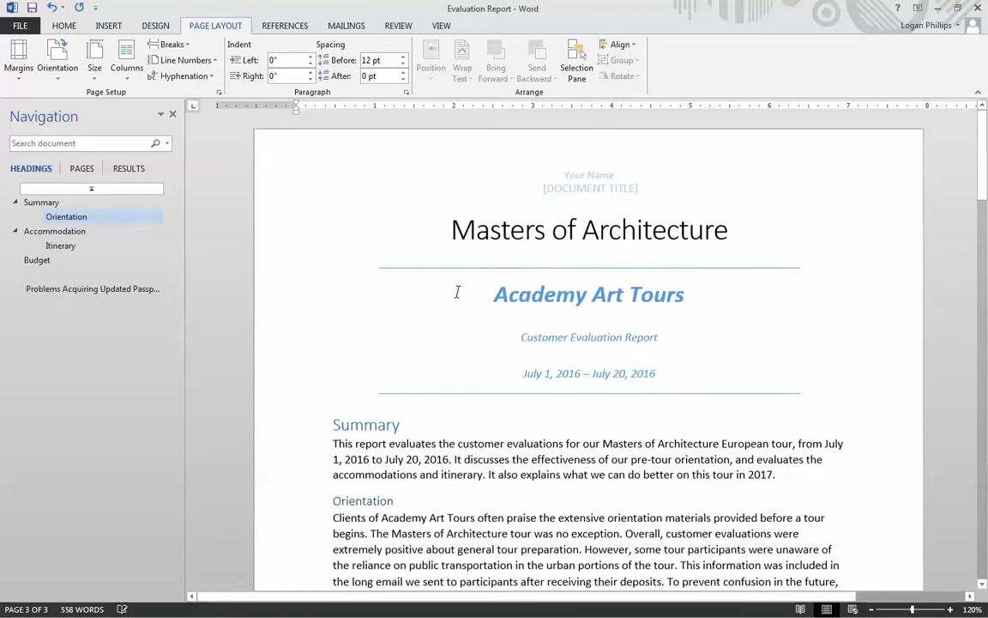
pyautogui.click(337, 426)
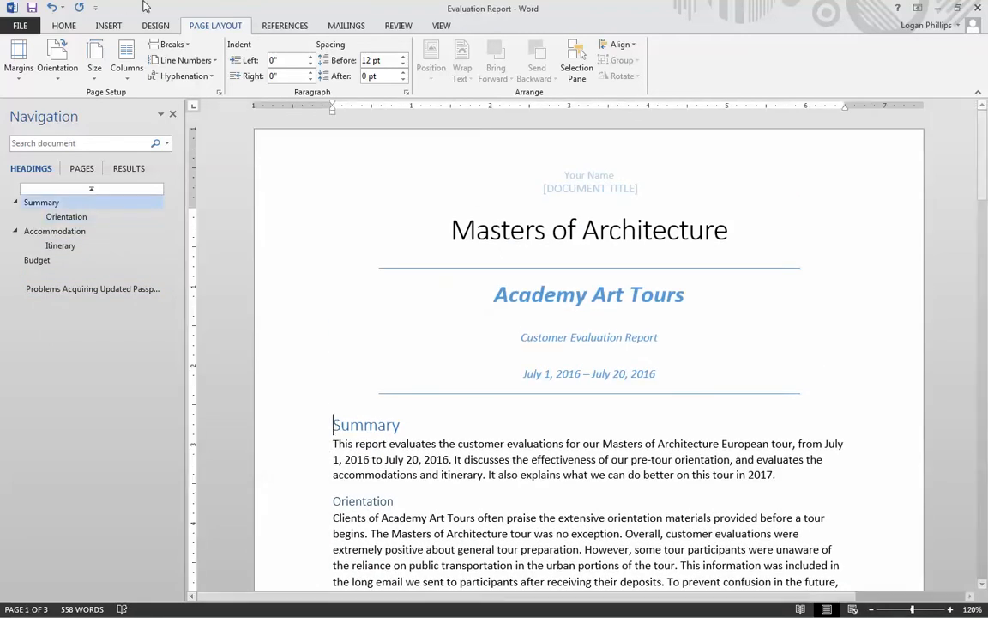
pyautogui.click(184, 47)
pyautogui.click(212, 83)
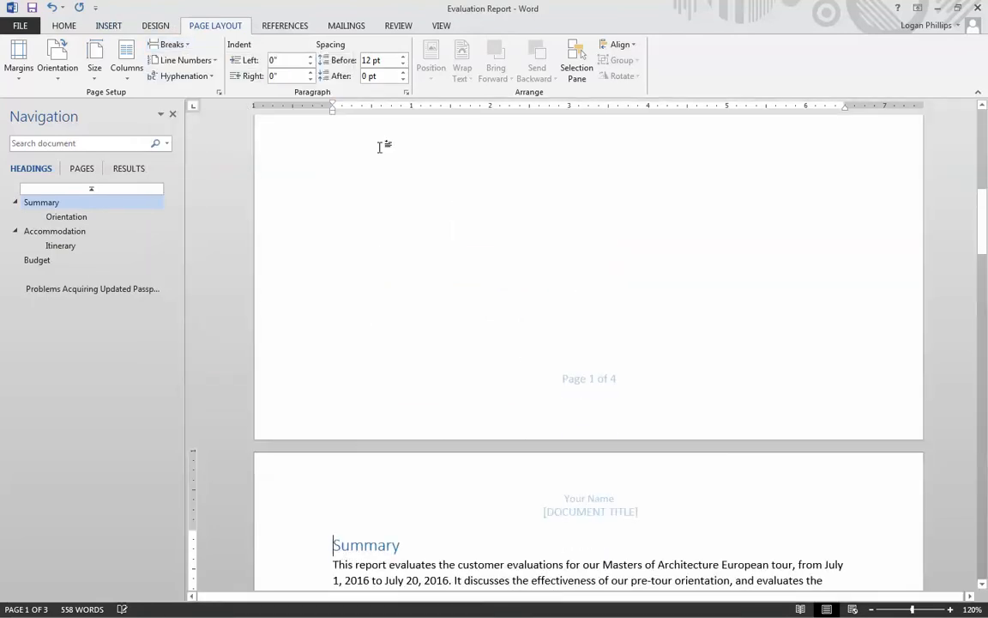
# Look through all the pages from the title page to the passport diagram to check the page layout
pyautogui.scroll(10, 377, 524)
pyautogui.scroll(-12, 394, 510)
pyautogui.scroll(-20, 433, 481)
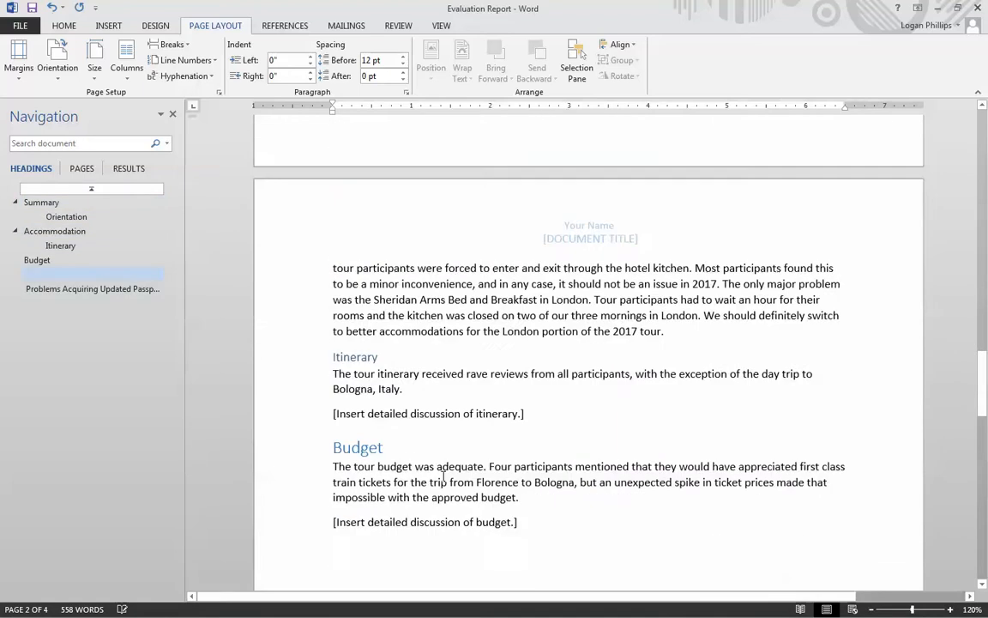
pyautogui.scroll(-5, 440, 477)
pyautogui.scroll(6, 441, 477)
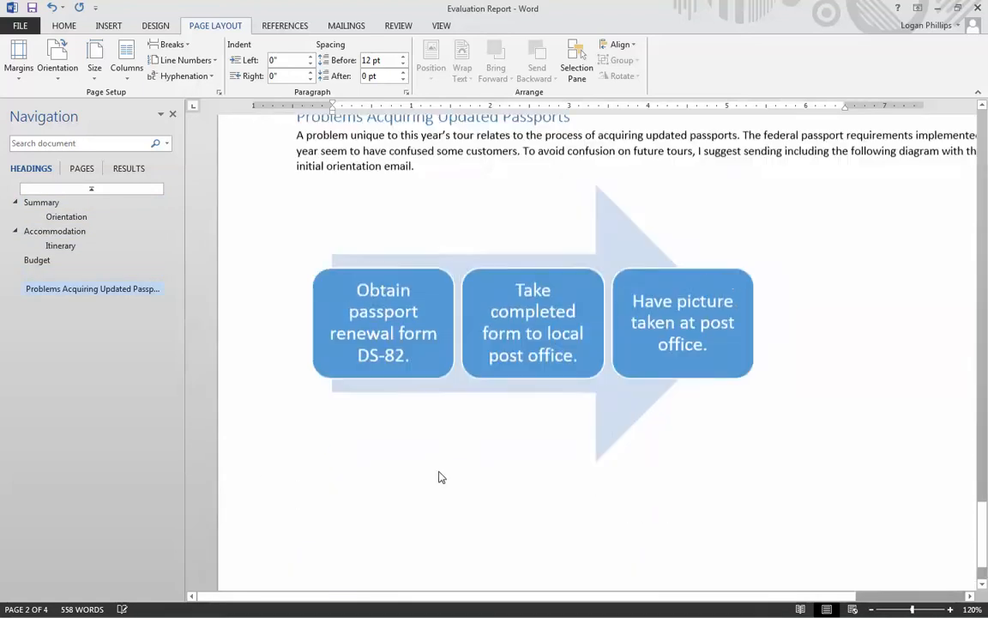
pyautogui.scroll(5, 440, 474)
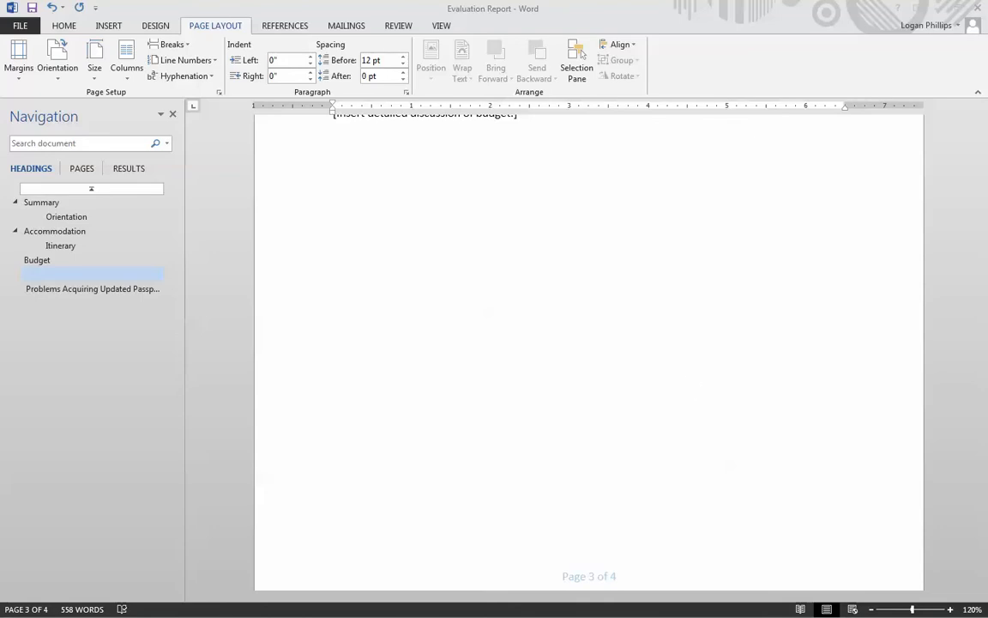
pyautogui.scroll(20, 689, 376)
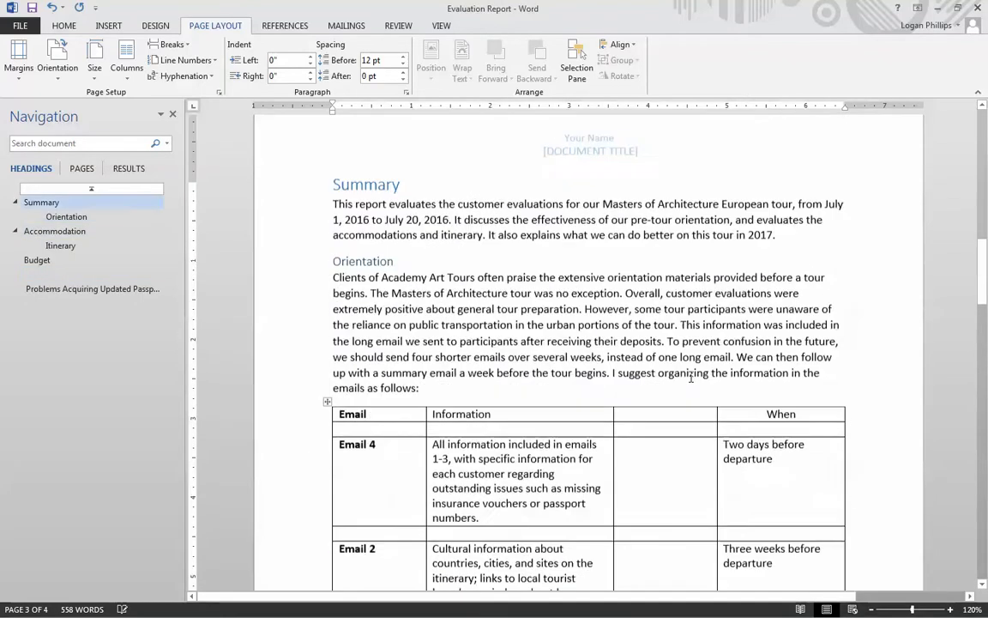
pyautogui.scroll(8, 569, 344)
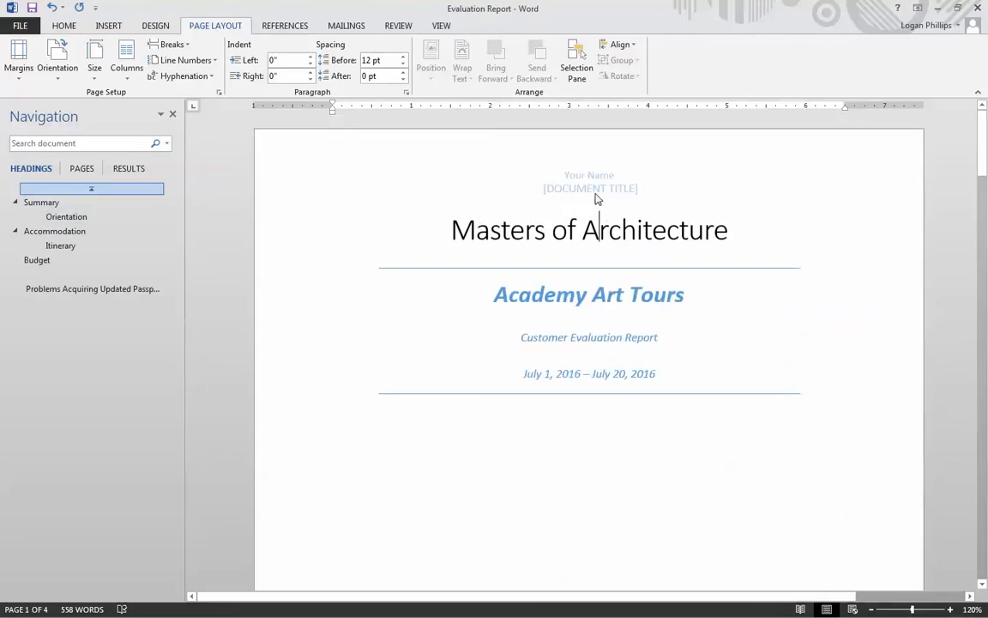
# Remove the document title content control from the header on the first page
pyautogui.doubleClick(616, 188)
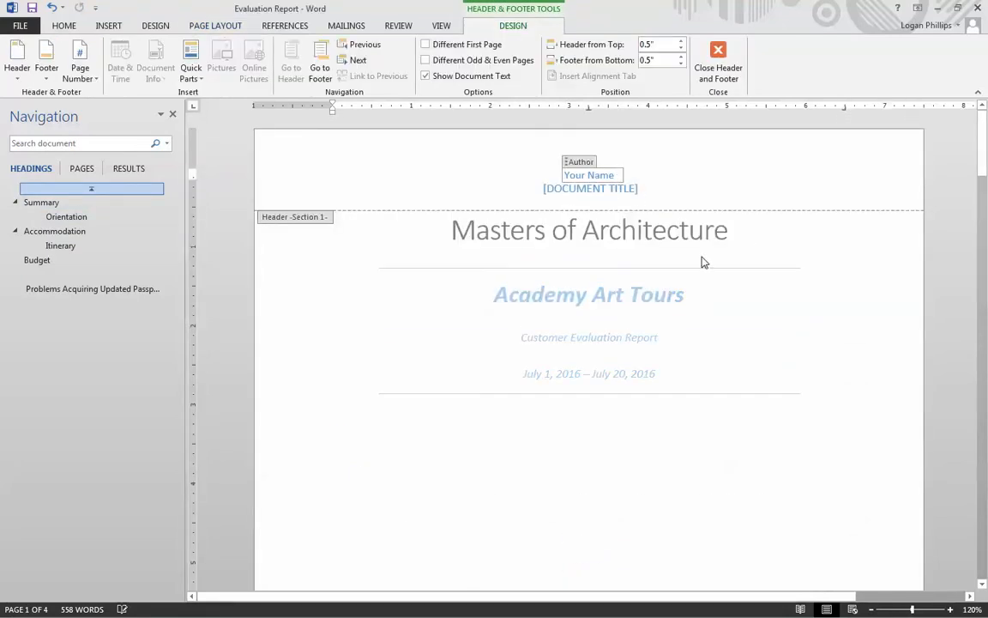
pyautogui.click(630, 188)
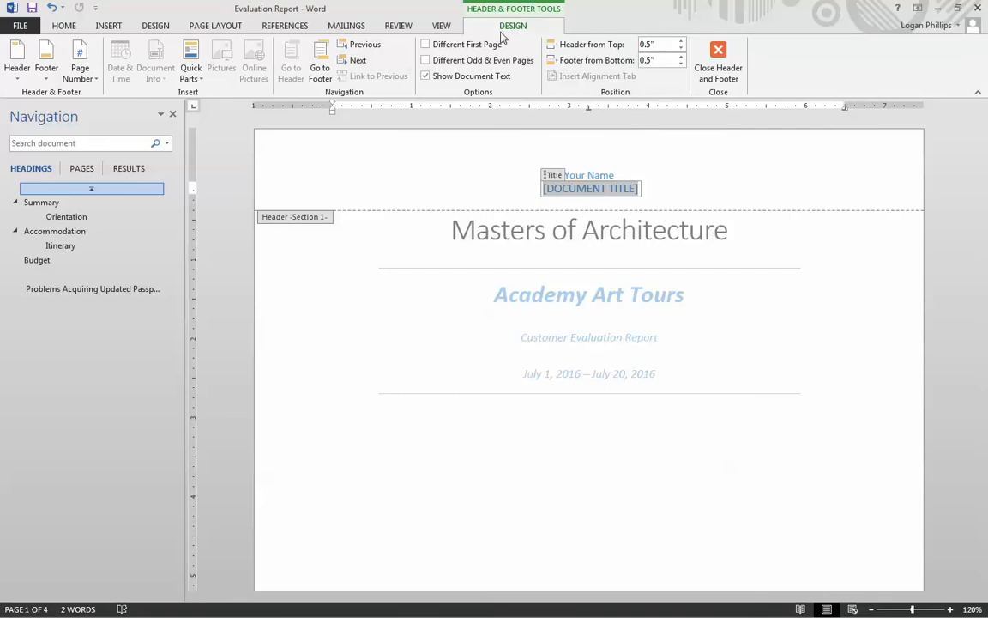
pyautogui.rightClick(553, 197)
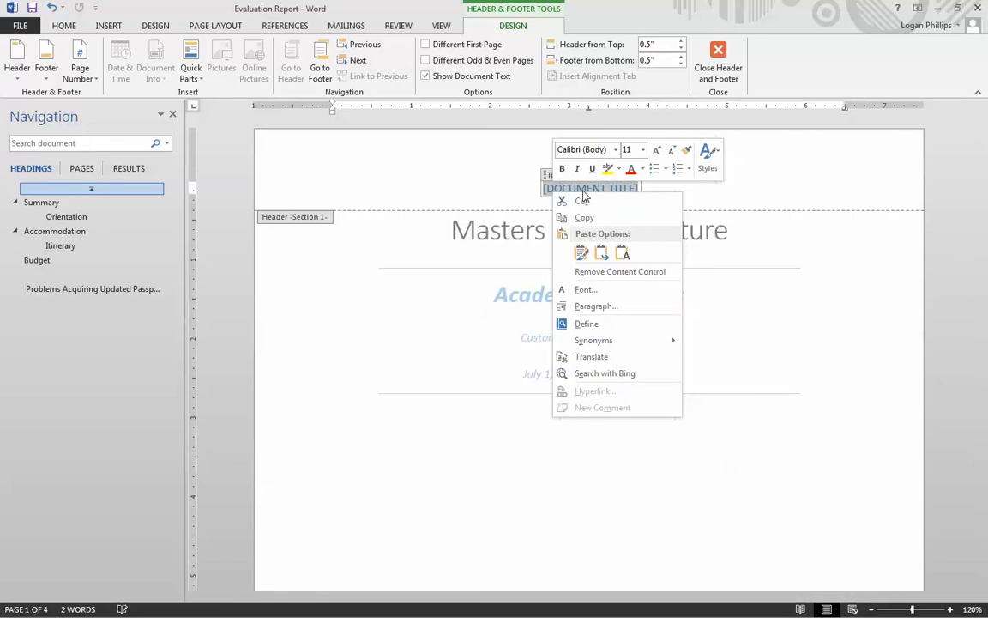
pyautogui.click(652, 272)
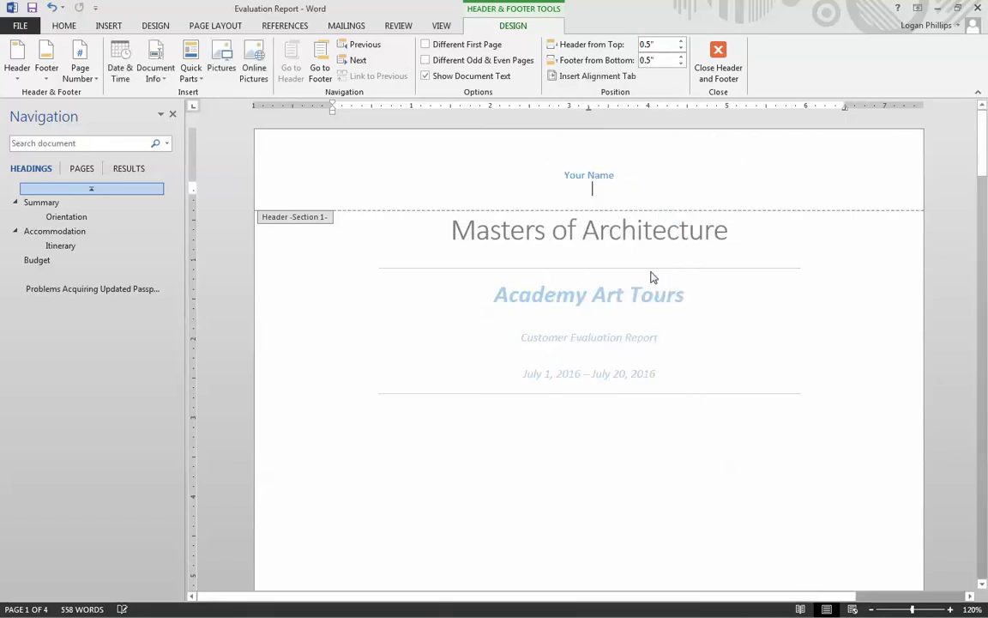
# Replace the "Your Name" placeholder in the header's Author field with the author's full name
pyautogui.doubleClick(601, 175)
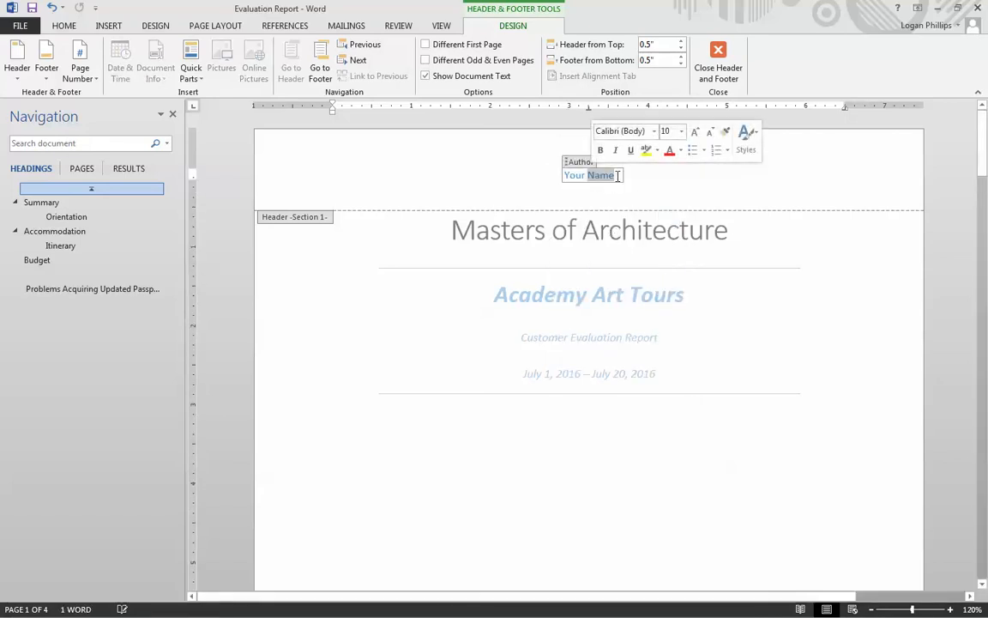
pyautogui.moveTo(619, 175); pyautogui.dragTo(553, 187)
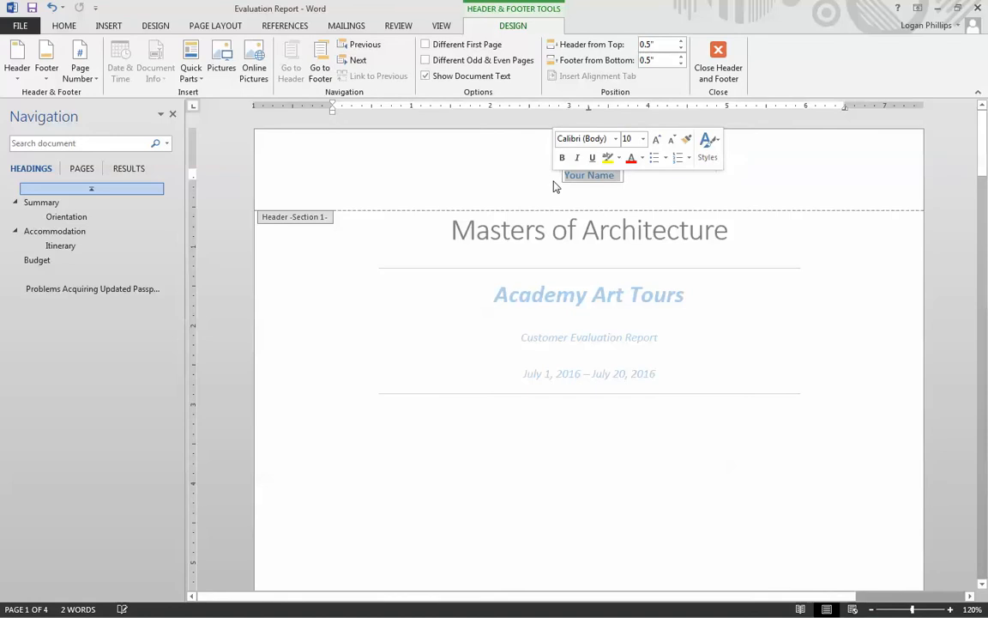
pyautogui.write('Logan Phillips')
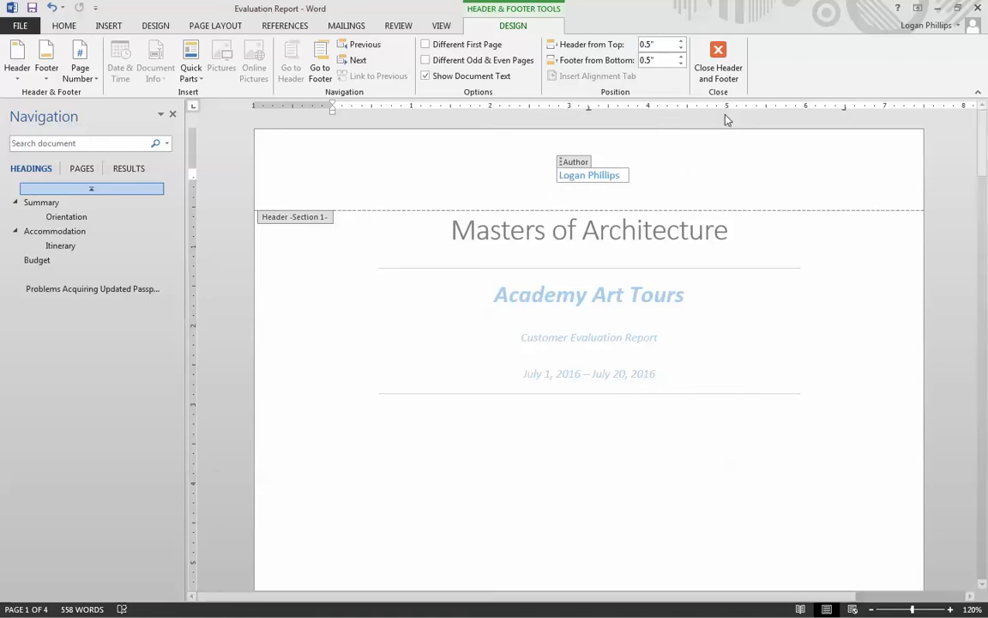
# Turn on a different first page header for the first section and return to the document body
pyautogui.press('Home')
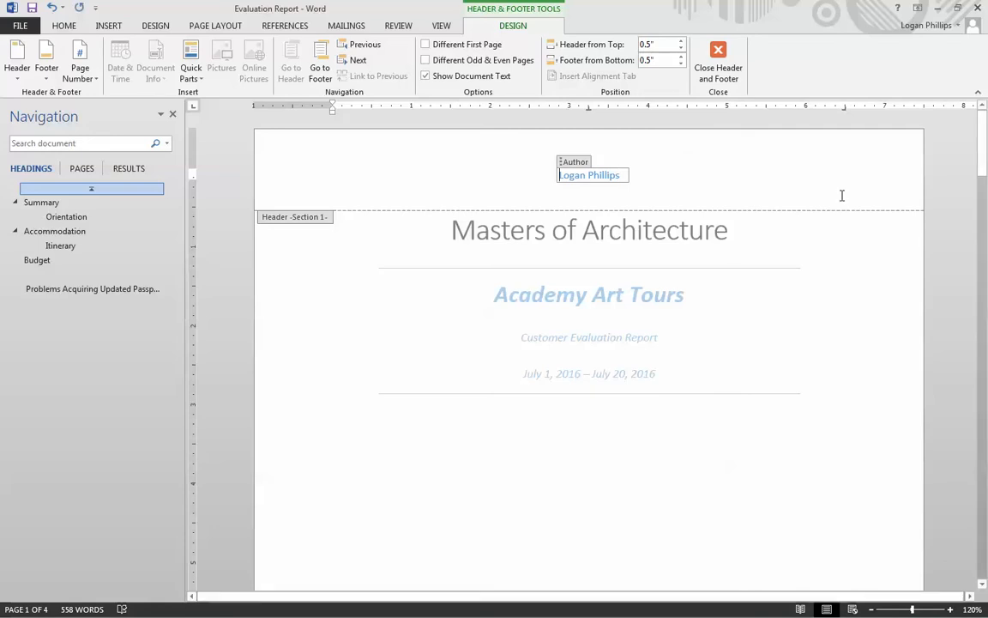
pyautogui.click(425, 43)
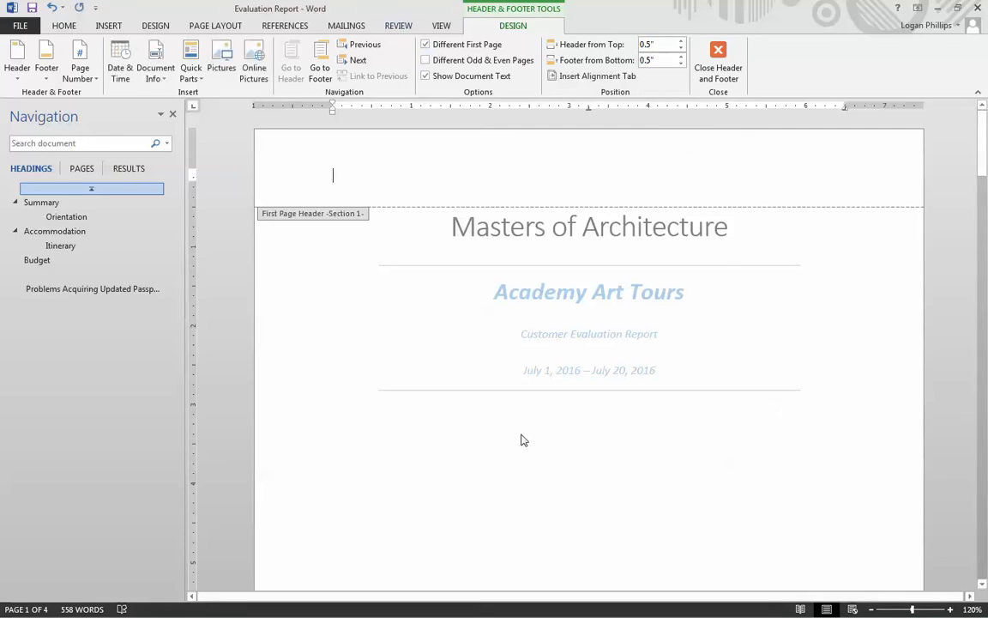
pyautogui.doubleClick(493, 406)
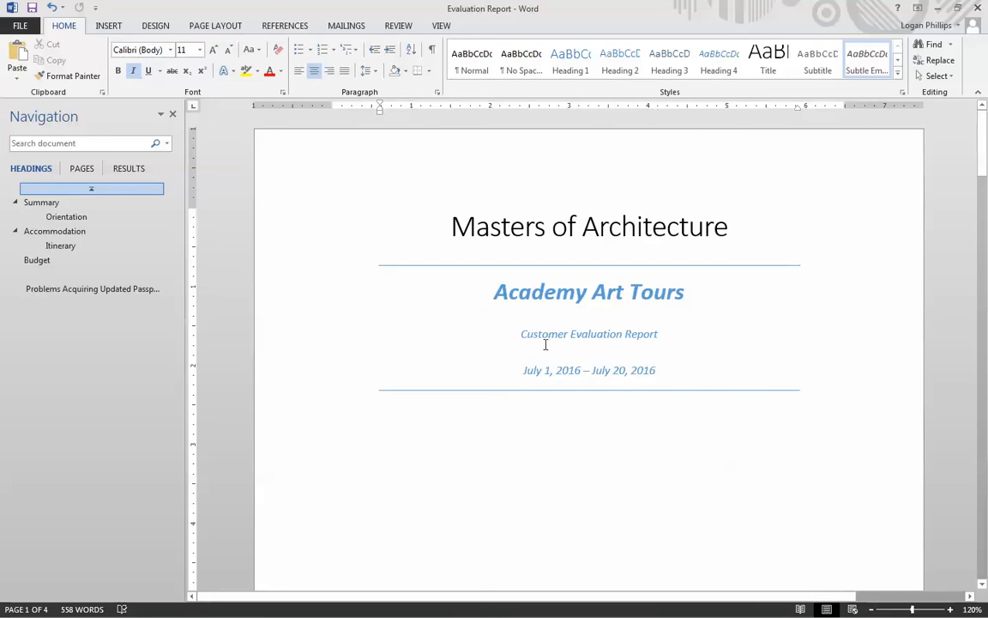
# Check the header on the title page, the Summary page and the landscape passport page, including its section link setting
pyautogui.scroll(-10, 546, 344)
pyautogui.click(588, 280)
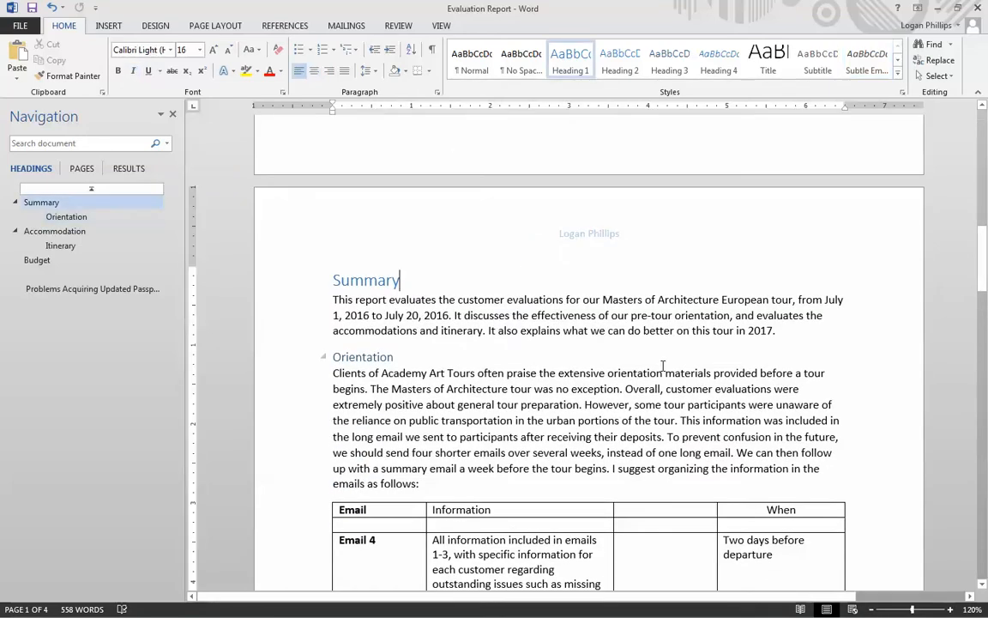
pyautogui.scroll(-10, 656, 361)
pyautogui.doubleClick(586, 228)
pyautogui.scroll(-3, 597, 378)
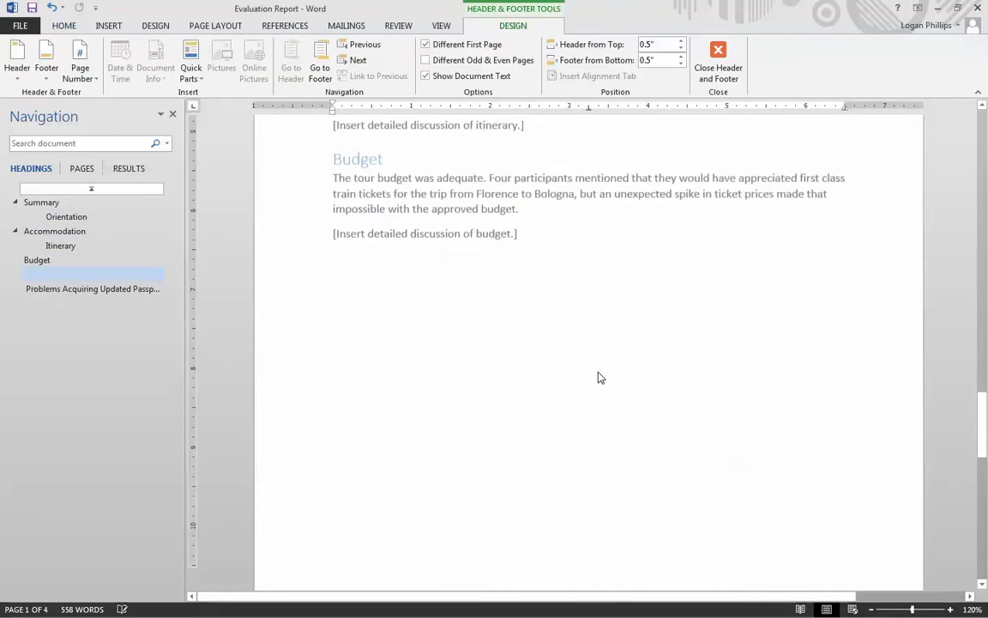
pyautogui.scroll(-5, 599, 378)
pyautogui.scroll(3, 591, 324)
pyautogui.click(699, 311)
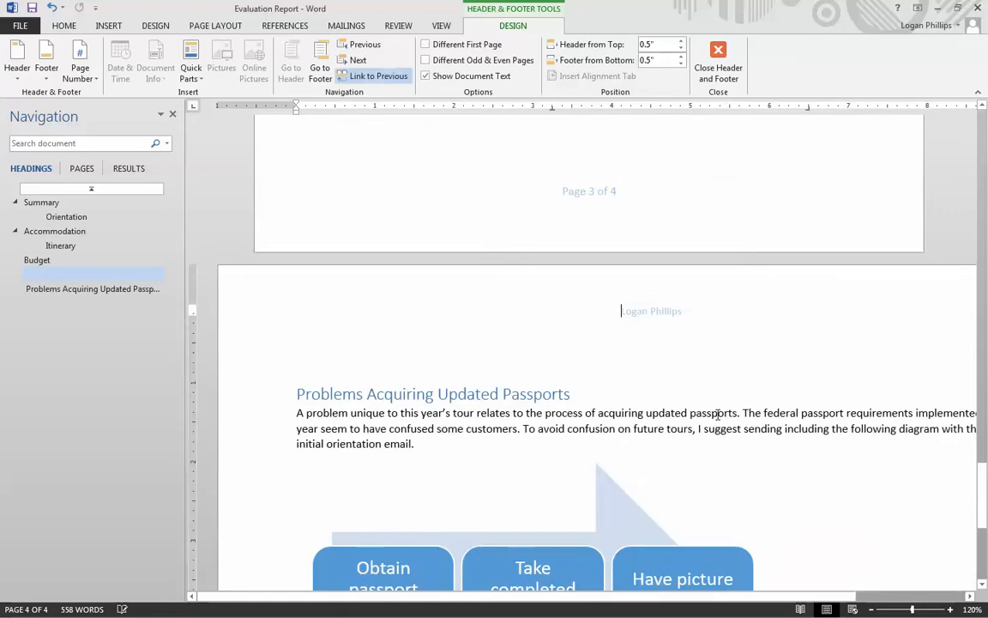
pyautogui.doubleClick(717, 414)
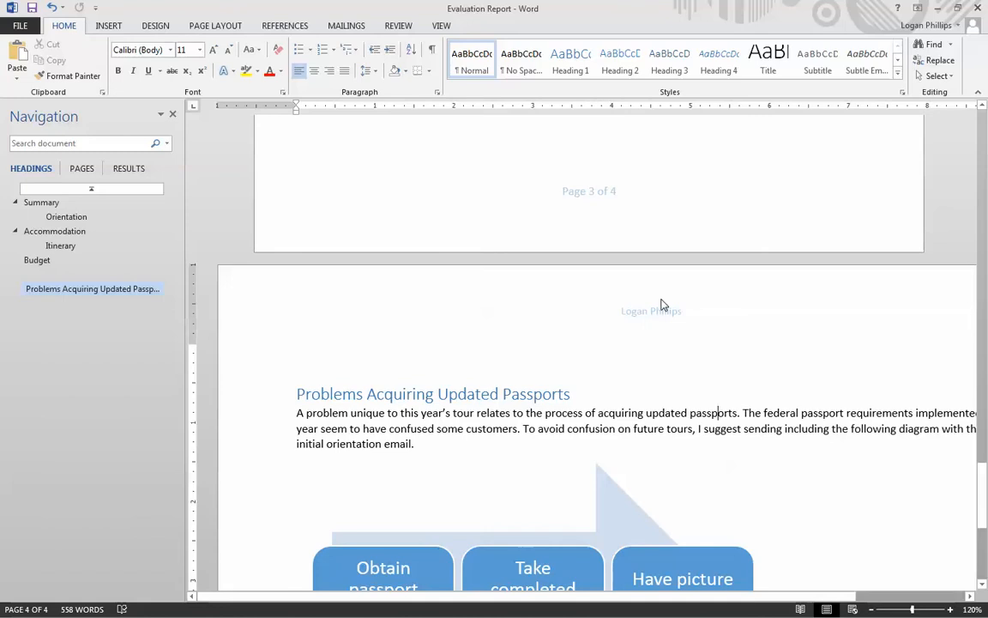
pyautogui.scroll(8, 656, 302)
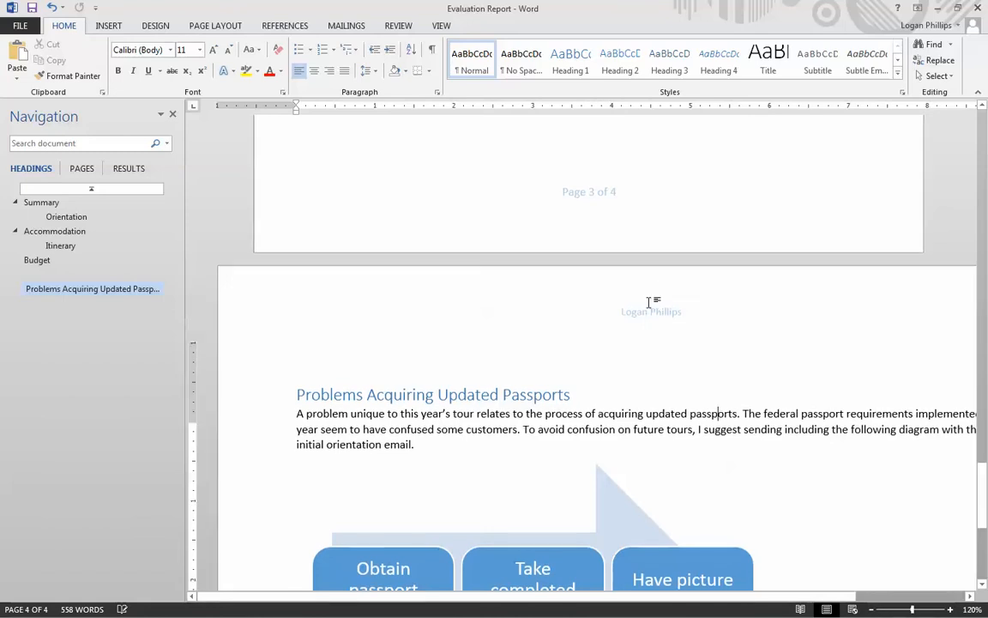
pyautogui.scroll(20, 668, 301)
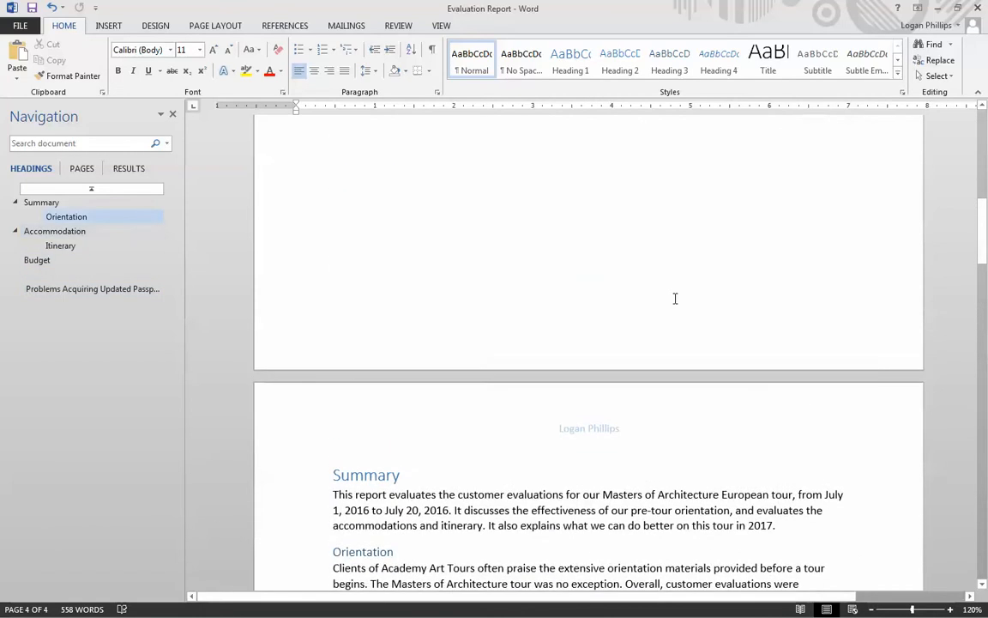
pyautogui.scroll(5, 675, 298)
pyautogui.scroll(-6, 600, 258)
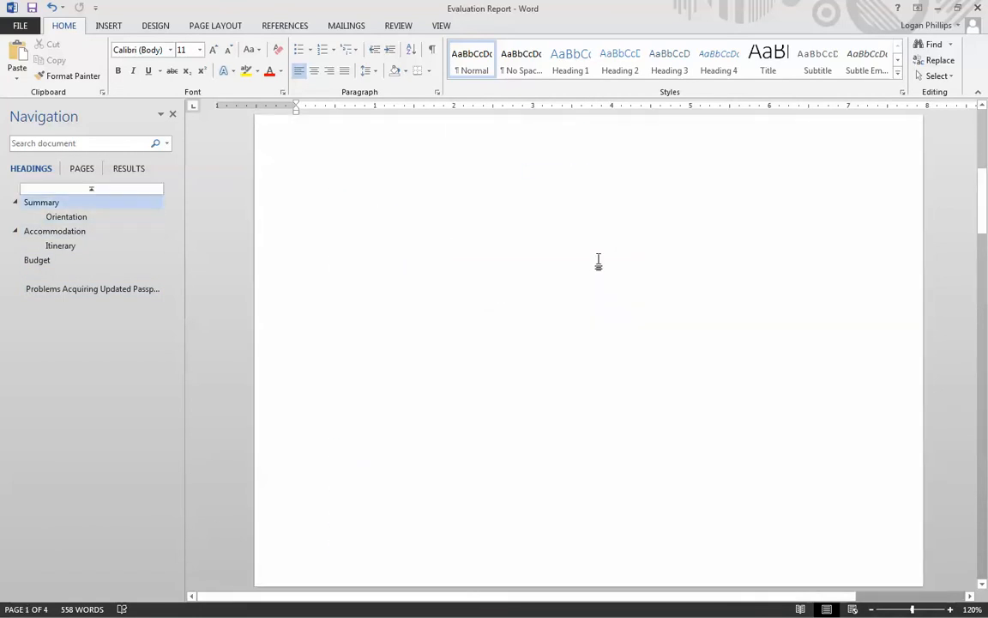
pyautogui.scroll(-6, 613, 384)
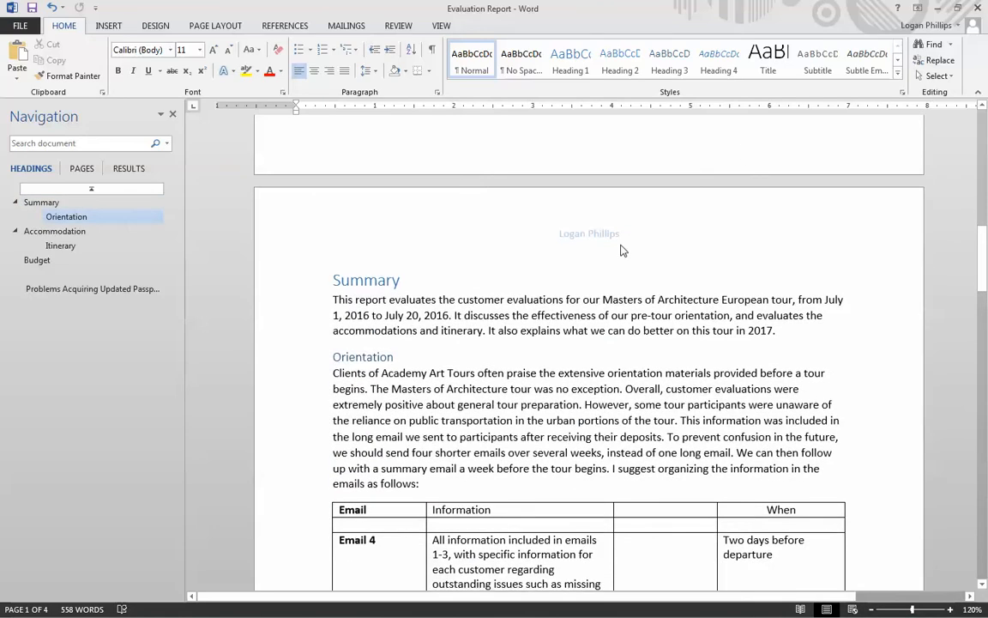
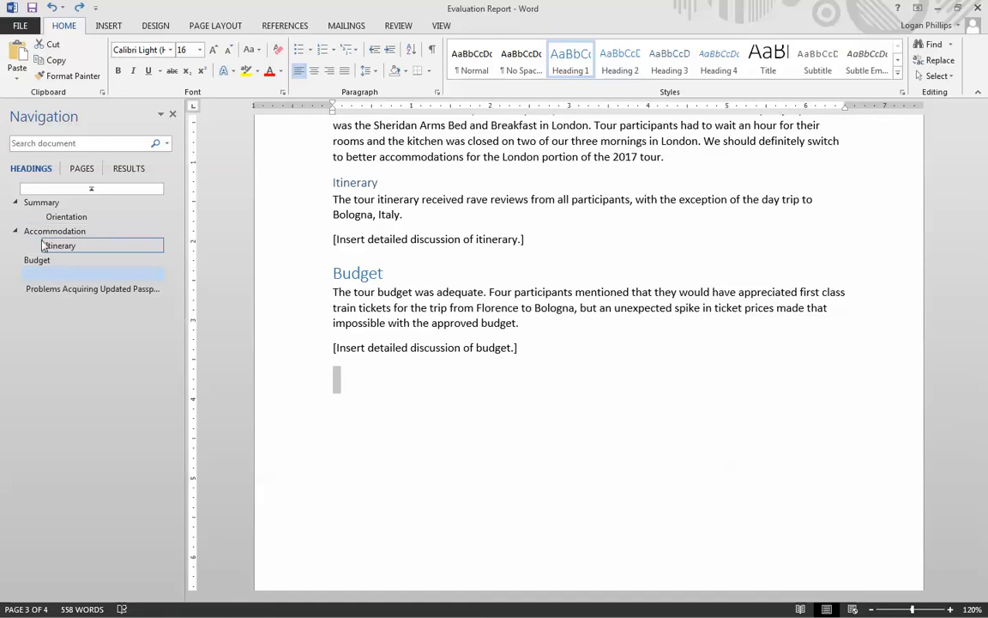
# Promote the Orientation heading by two levels to Heading 1
pyautogui.click(15, 232)
pyautogui.click(16, 232)
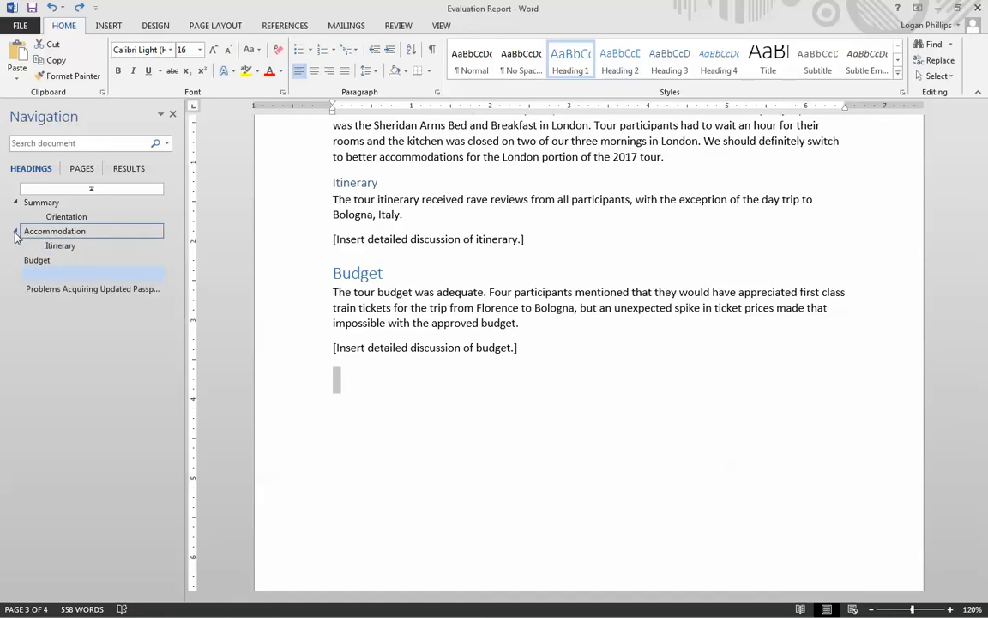
pyautogui.click(86, 220)
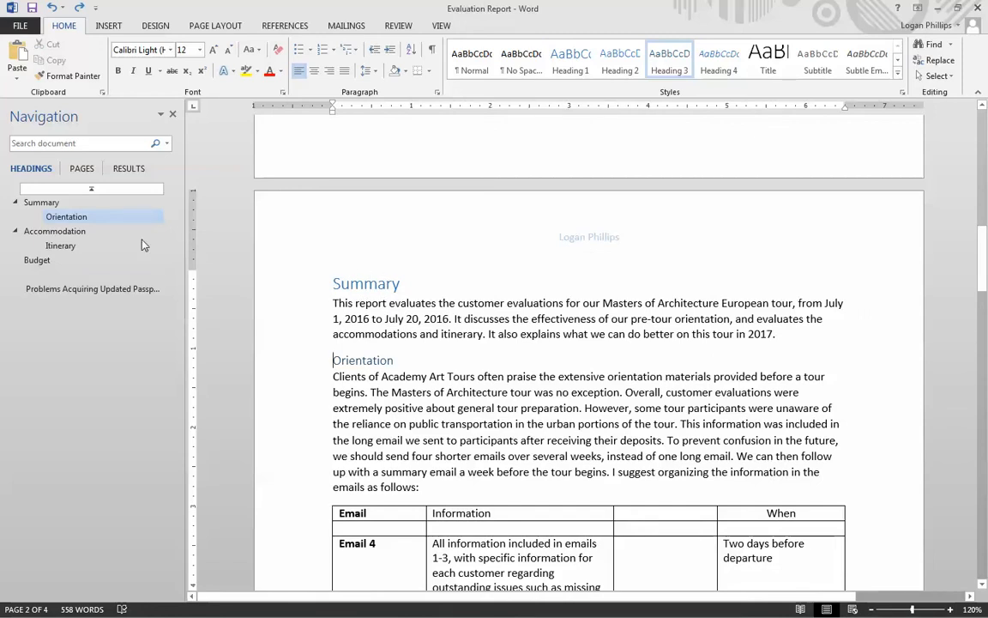
pyautogui.rightClick(76, 221)
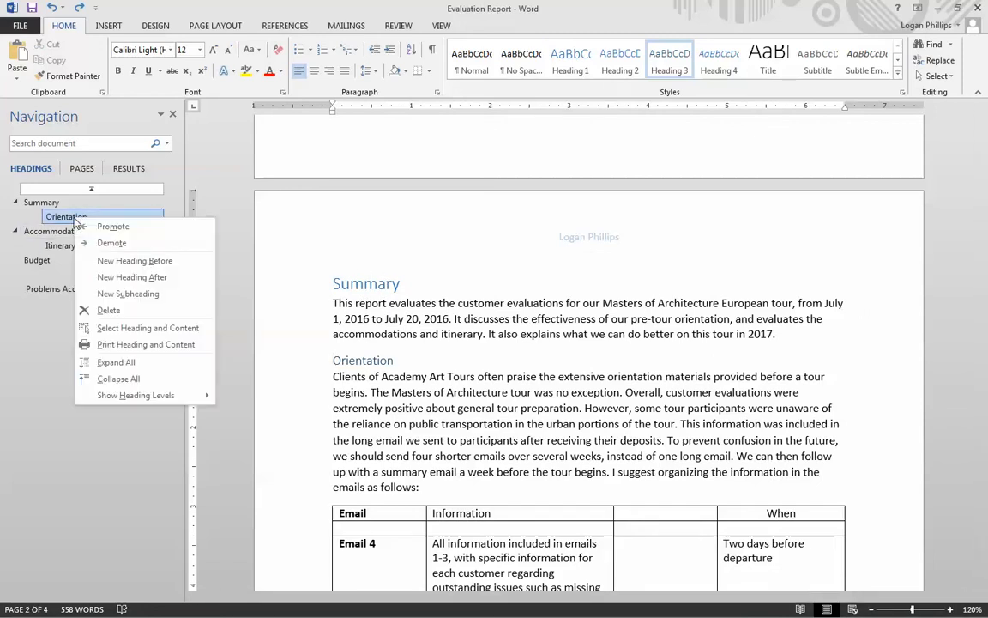
pyautogui.click(110, 227)
pyautogui.rightClick(74, 218)
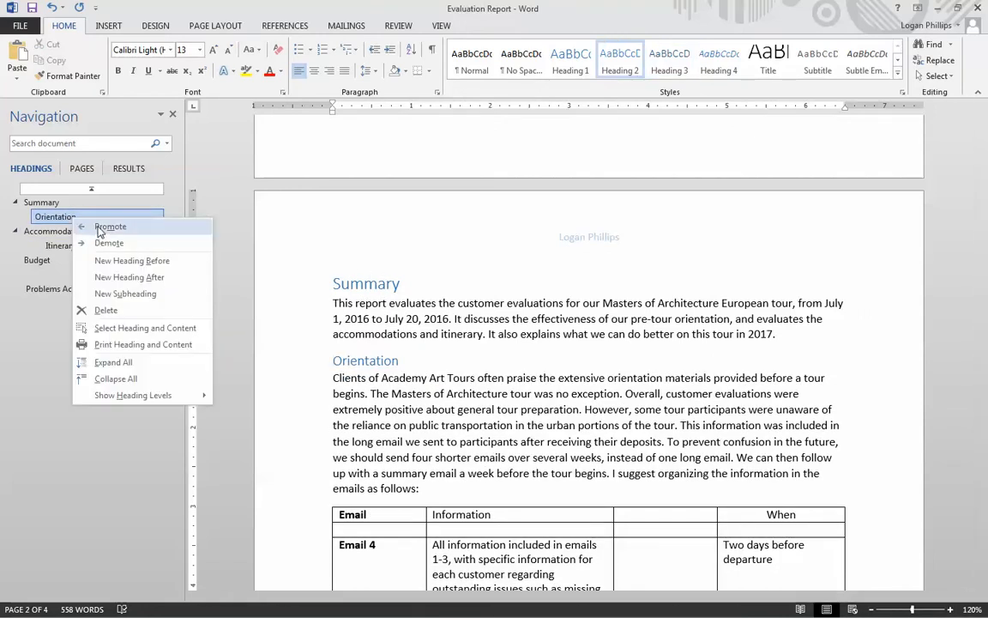
pyautogui.click(100, 228)
# Promote the Itinerary heading by two levels to Heading 1
pyautogui.rightClick(60, 246)
pyautogui.click(71, 253)
pyautogui.rightClick(49, 244)
pyautogui.click(72, 255)
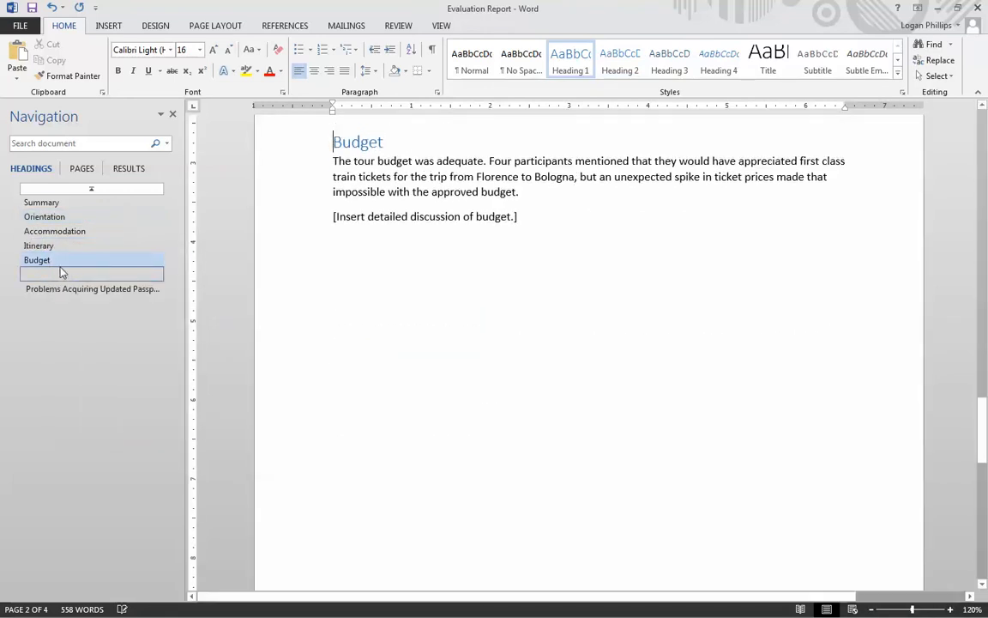
pyautogui.click(491, 297)
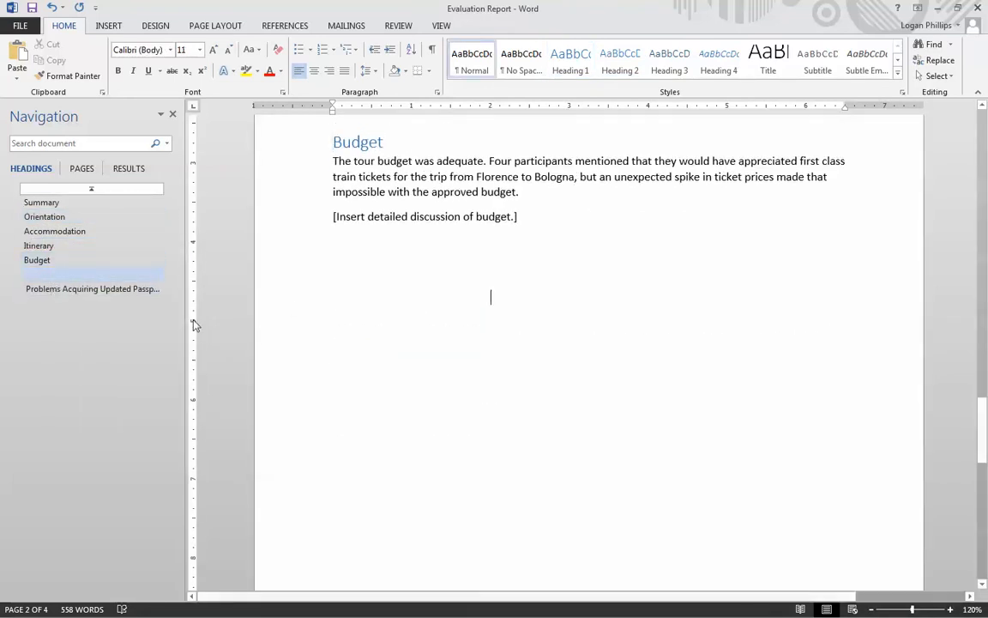
# Return to the title page and close the Navigation pane
pyautogui.click(69, 289)
pyautogui.scroll(3, 432, 343)
pyautogui.scroll(15, 433, 343)
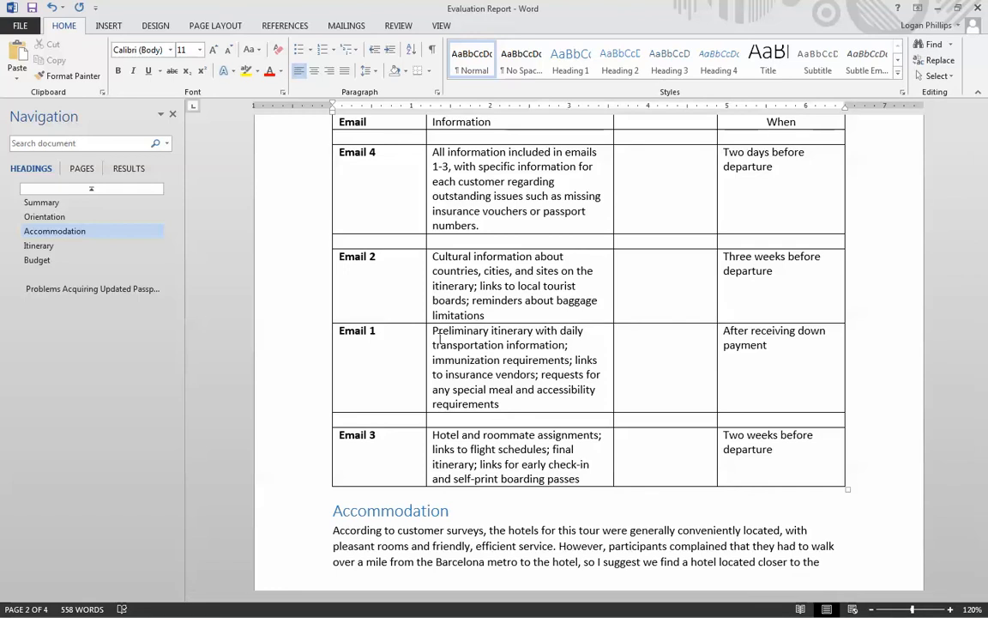
pyautogui.scroll(5, 688, 543)
pyautogui.scroll(8, 689, 546)
pyautogui.scroll(15, 691, 540)
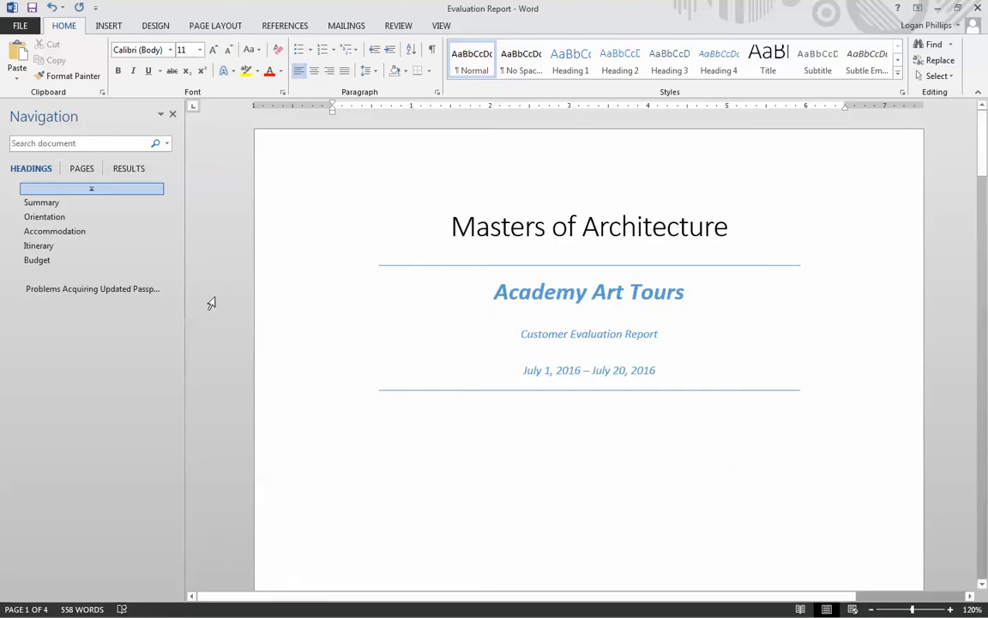
pyautogui.click(173, 115)
pyautogui.click(442, 27)
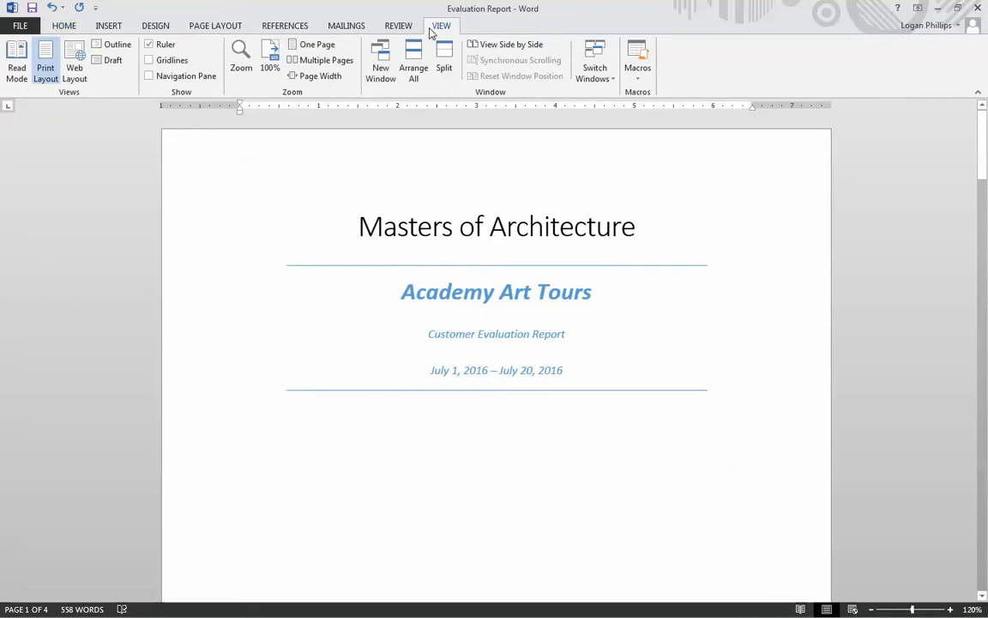
pyautogui.click(152, 46)
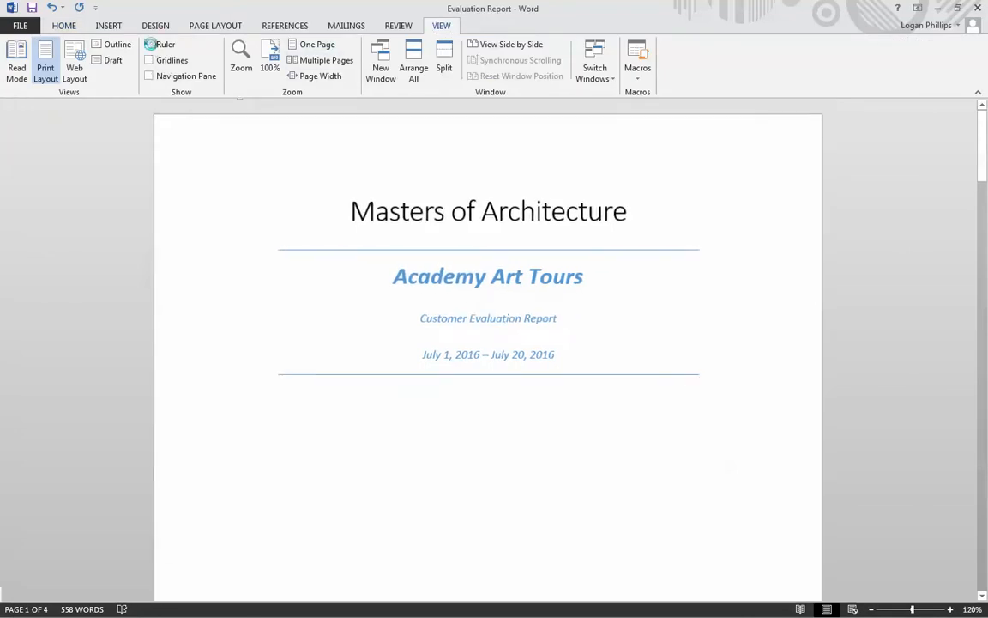
pyautogui.click(152, 46)
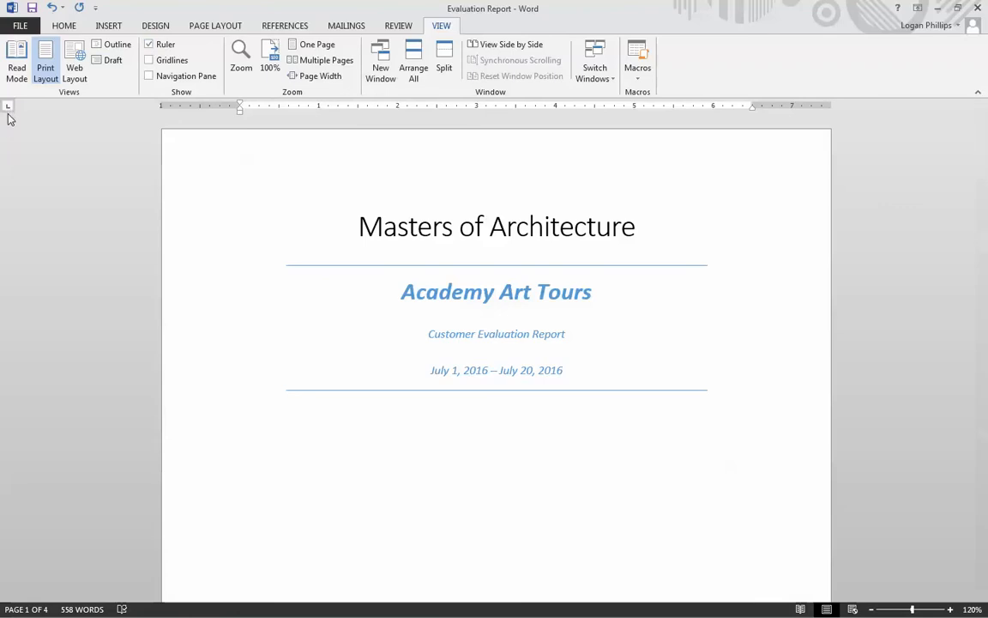
pyautogui.doubleClick(461, 206)
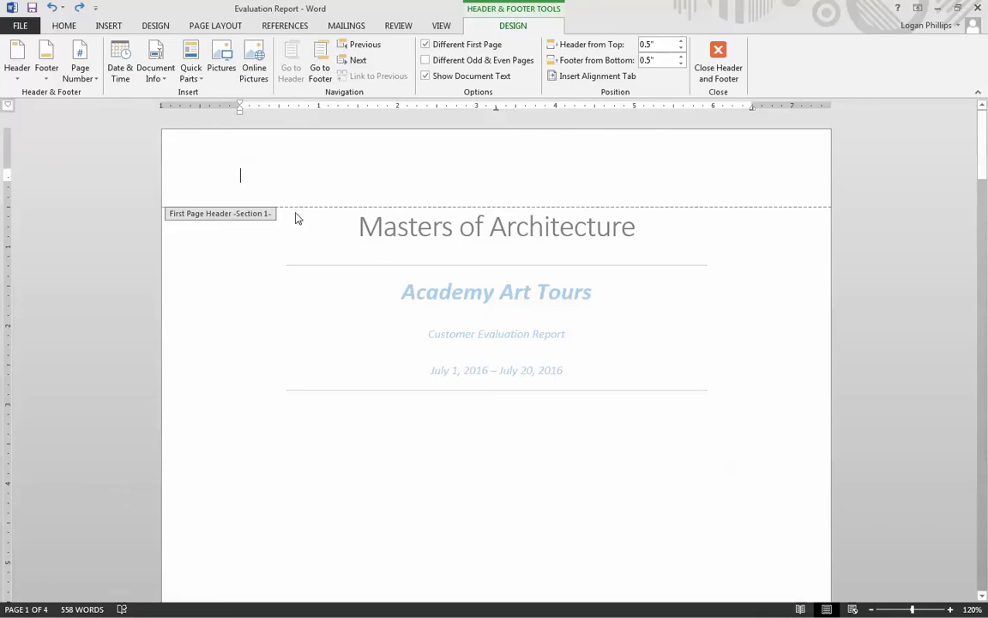
pyautogui.doubleClick(495, 330)
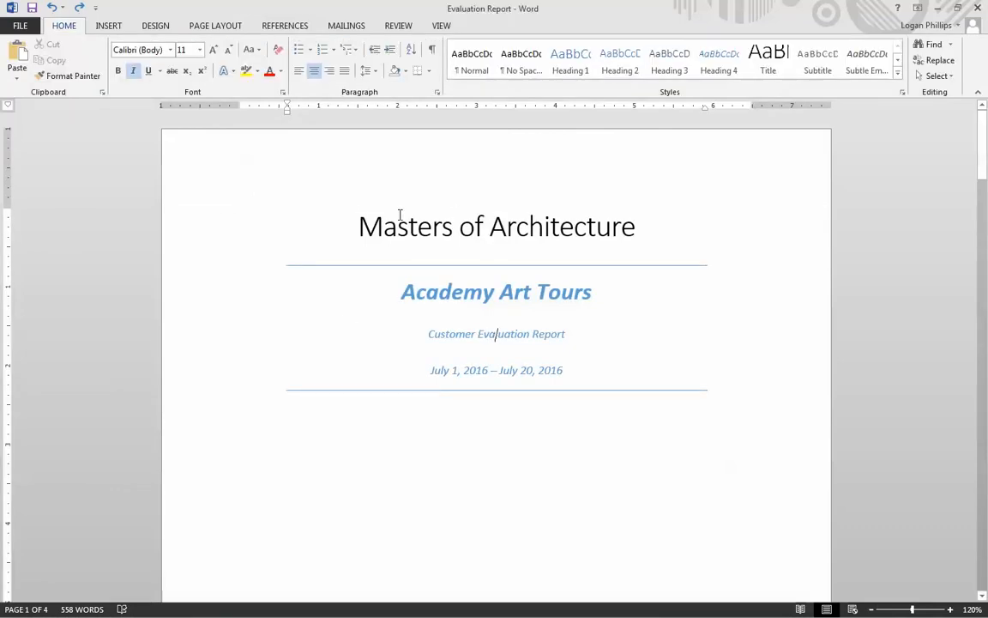
# Move the title page text down by inserting four blank lines above the "Masters of Architecture" title
pyautogui.click(337, 222)
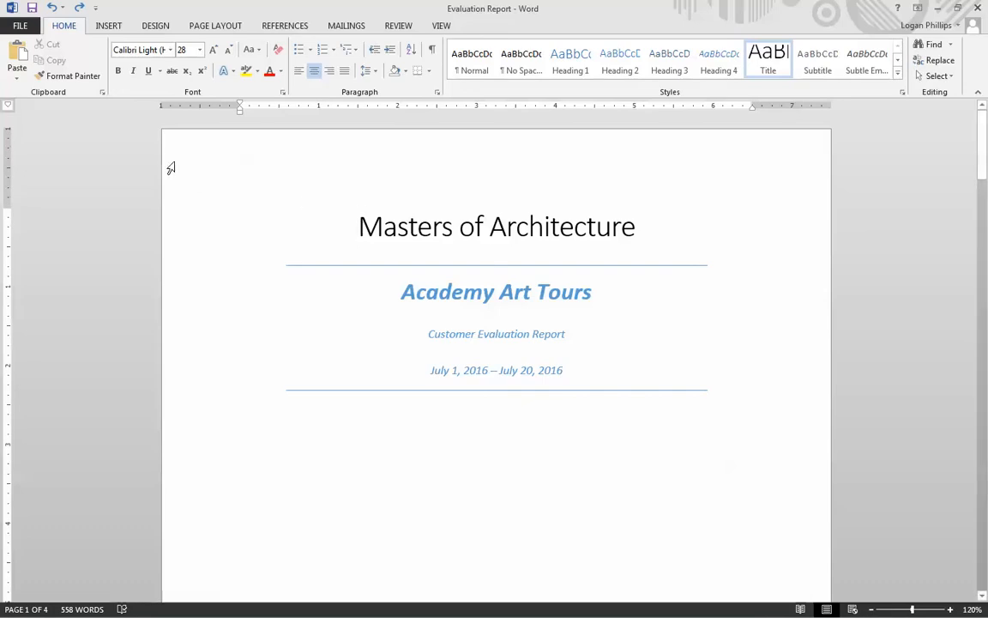
pyautogui.click(643, 593)
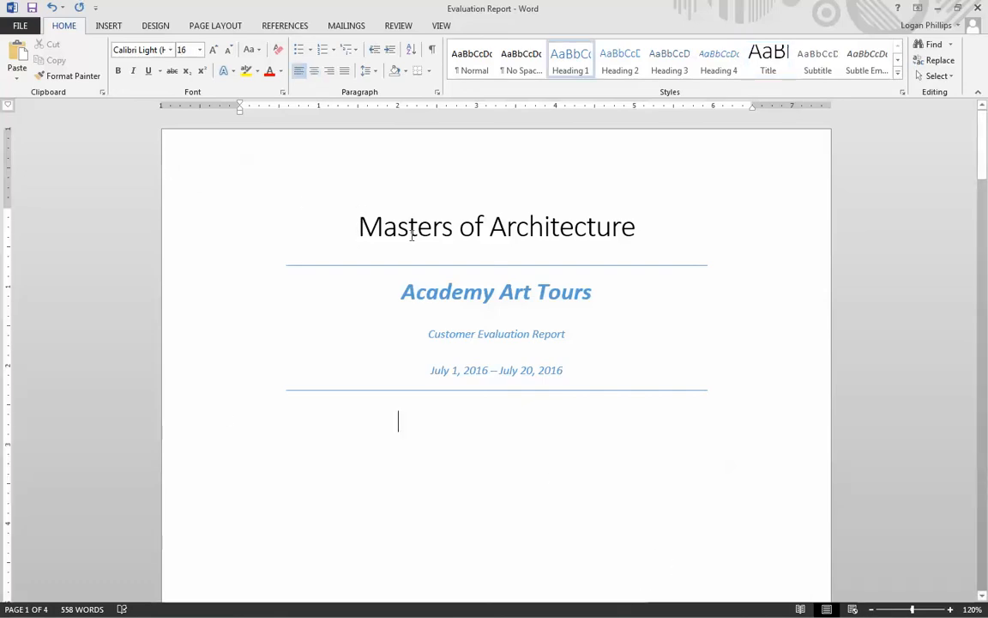
pyautogui.click(361, 221)
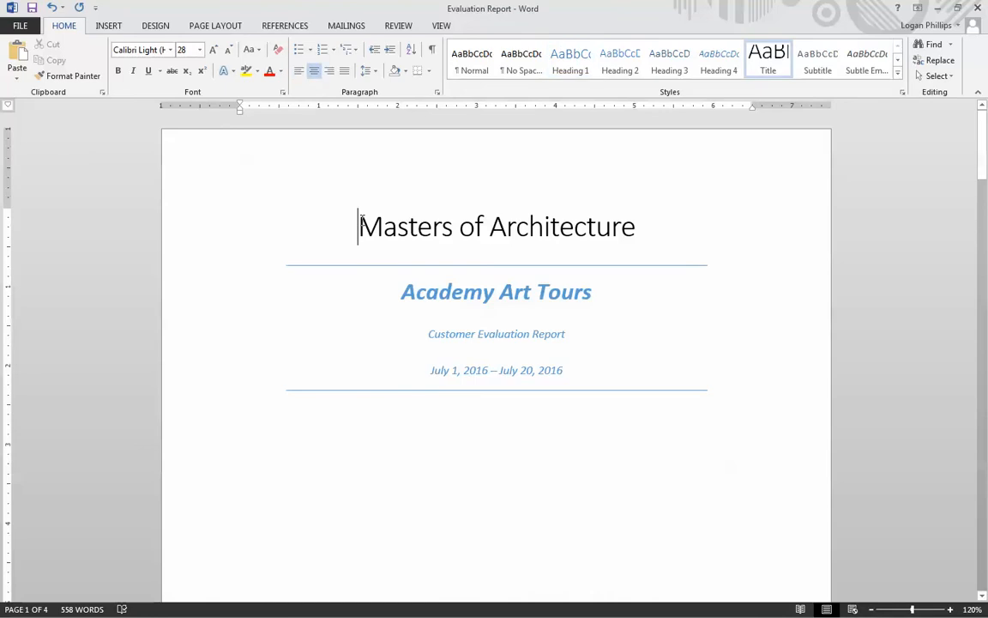
pyautogui.press('Return')
pyautogui.press('Return')
pyautogui.press('Return')
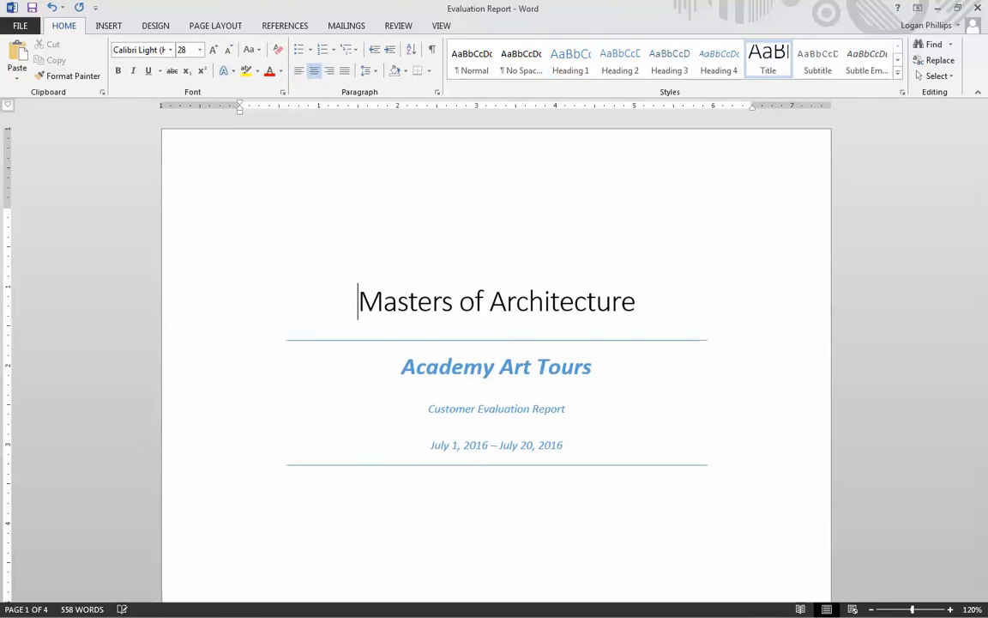
pyautogui.press('Return')
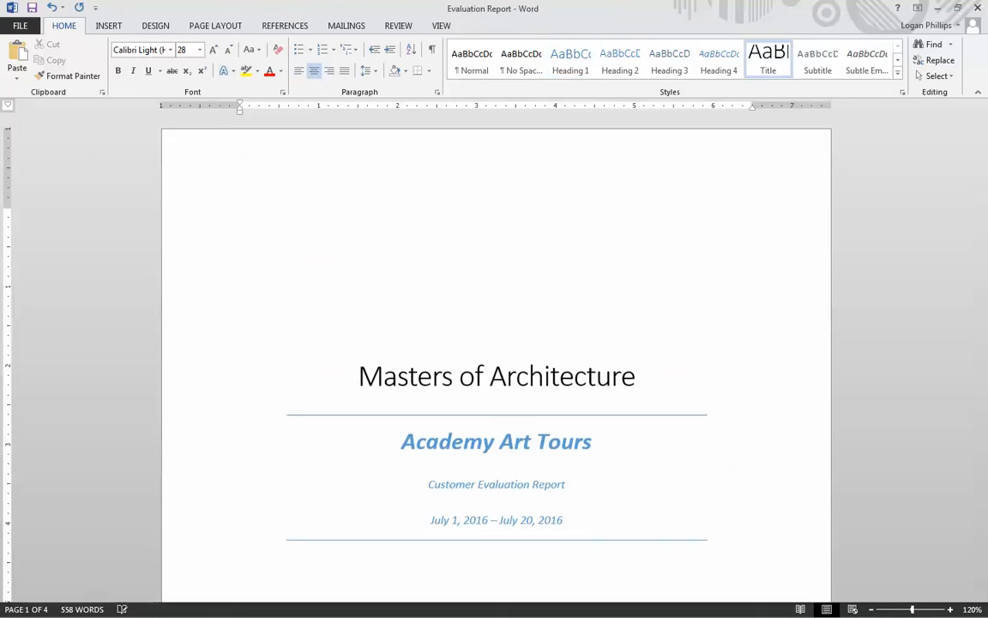
pyautogui.press('Return')
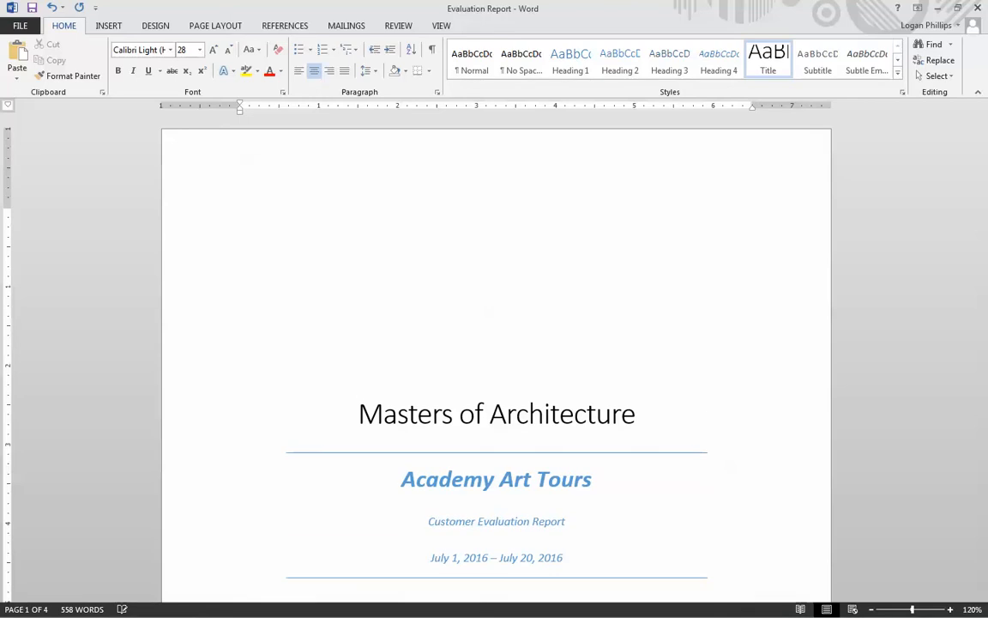
pyautogui.scroll(-2, 362, 218)
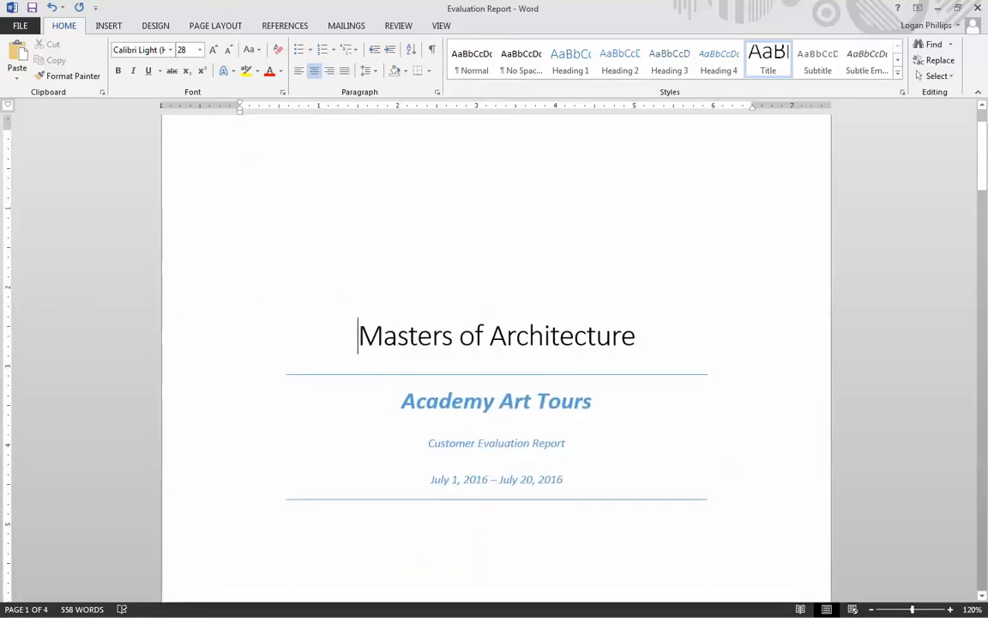
pyautogui.scroll(-1, 357, 335)
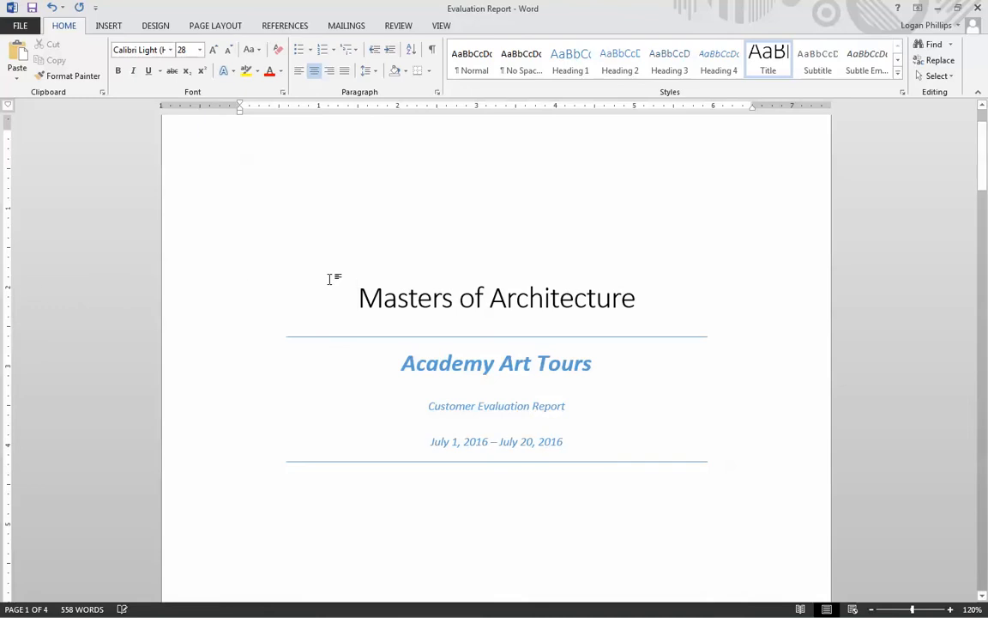
# Review the placement of the title on the first page and the layout of the Summary page
pyautogui.scroll(-10, 441, 320)
pyautogui.scroll(5, 461, 322)
pyautogui.scroll(7, 469, 322)
pyautogui.scroll(-18, 472, 322)
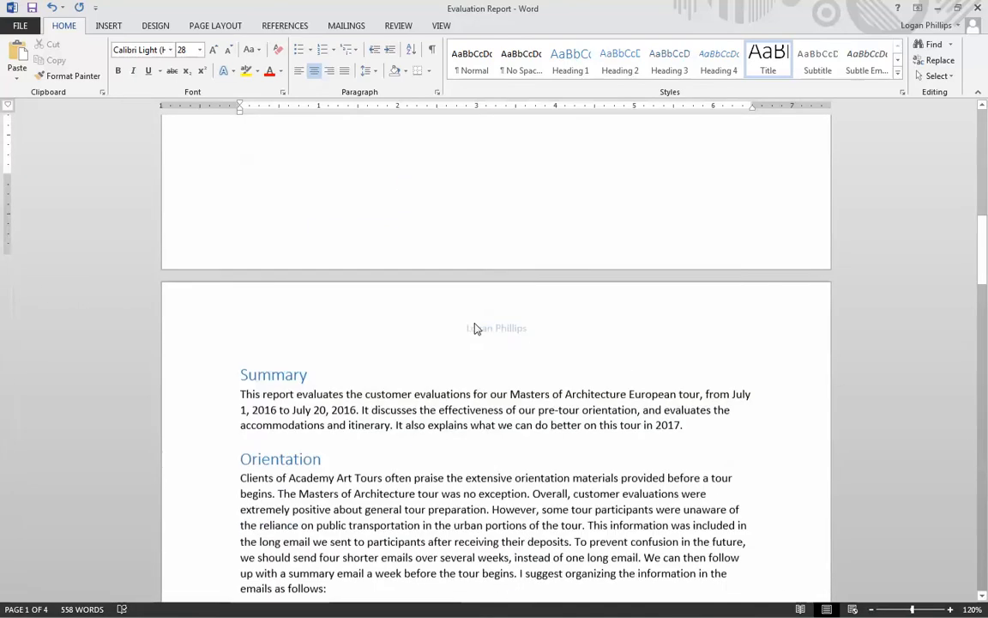
pyautogui.scroll(19, 476, 328)
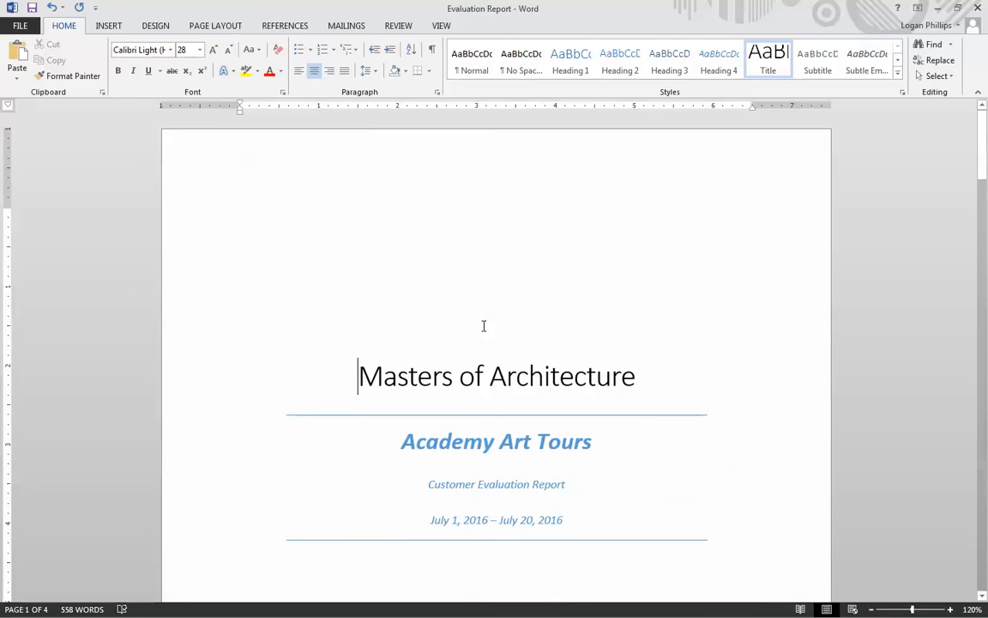
pyautogui.scroll(-18, 386, 334)
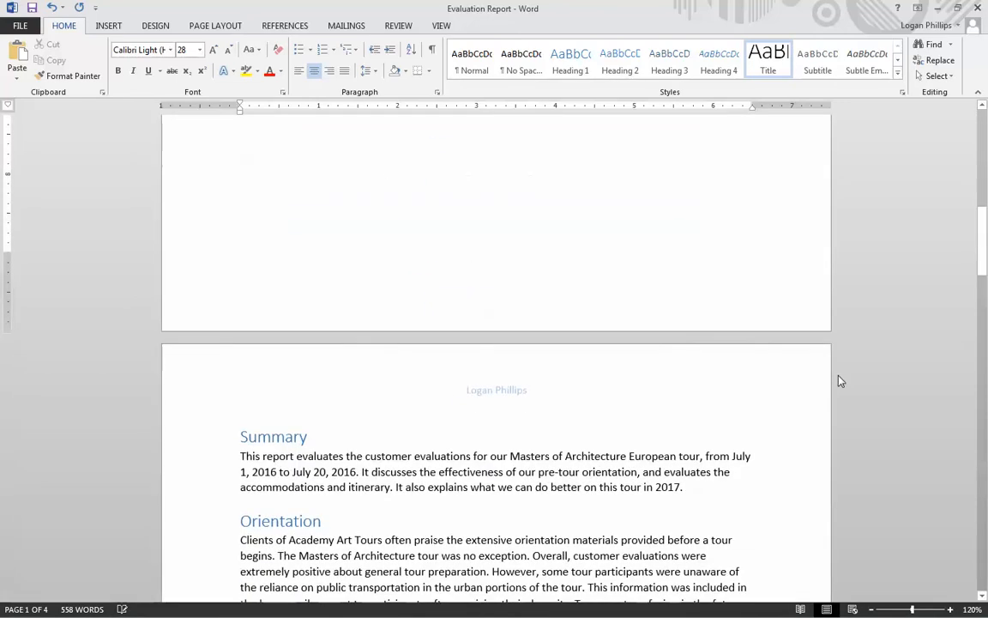
pyautogui.scroll(-3, 262, 437)
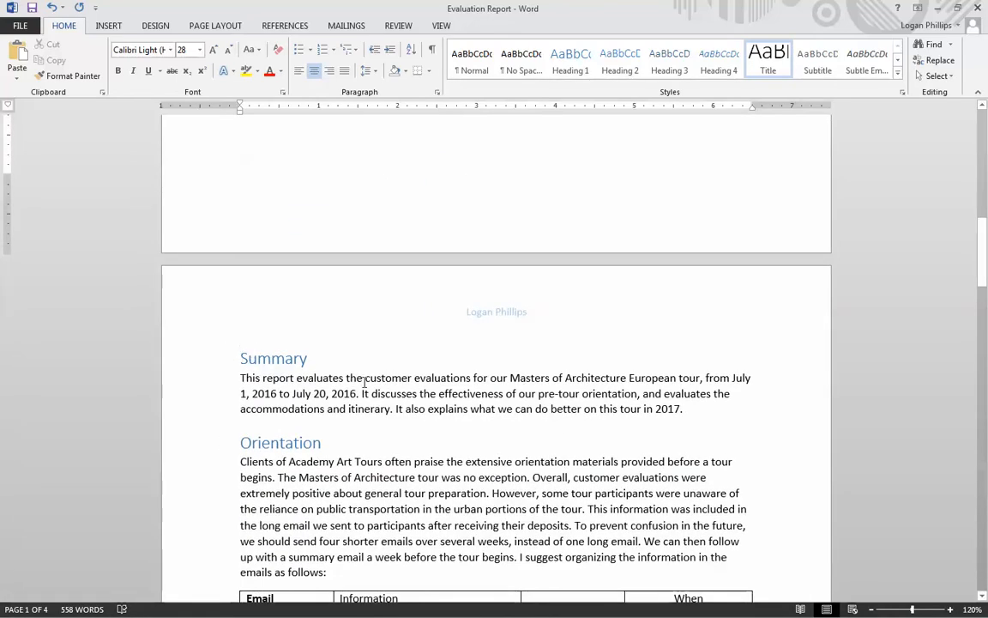
pyautogui.scroll(-12, 364, 381)
pyautogui.scroll(15, 313, 444)
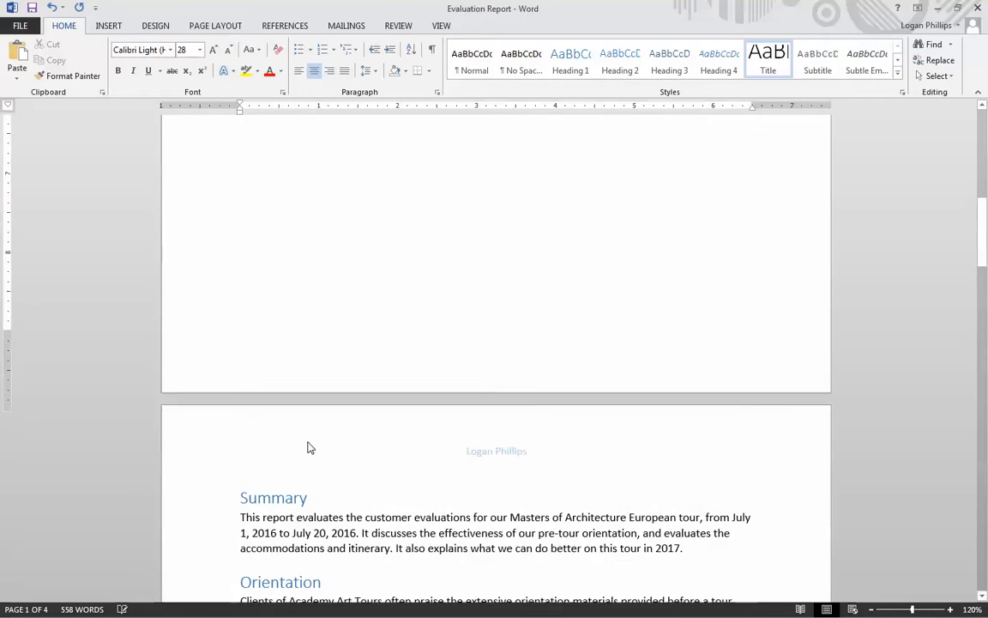
pyautogui.scroll(15, 310, 447)
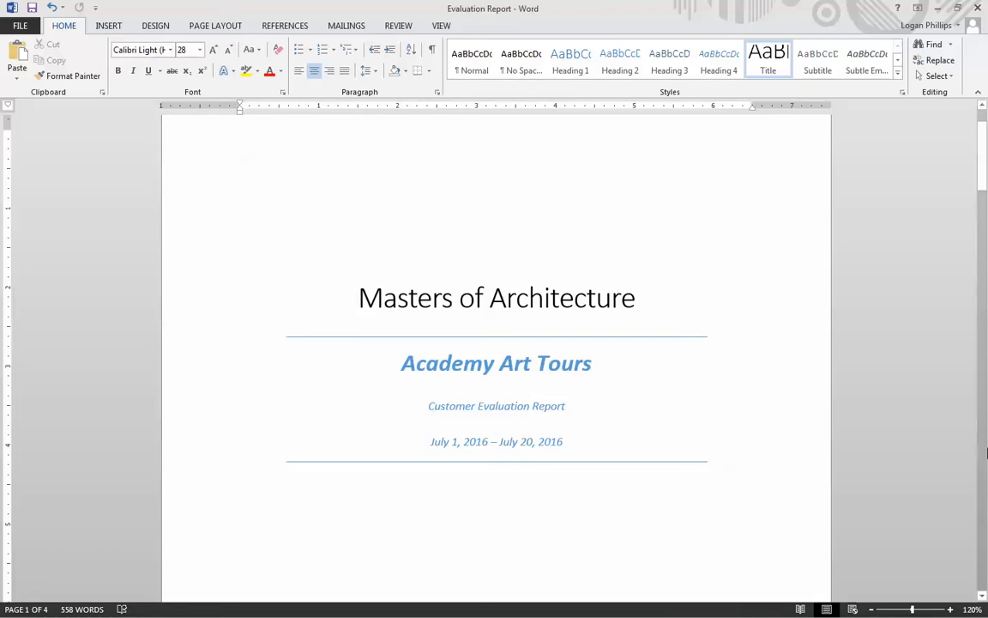
# Delete the empty column between Information and When in the email table under Orientation
pyautogui.scroll(-4, 601, 519)
pyautogui.scroll(-18, 600, 519)
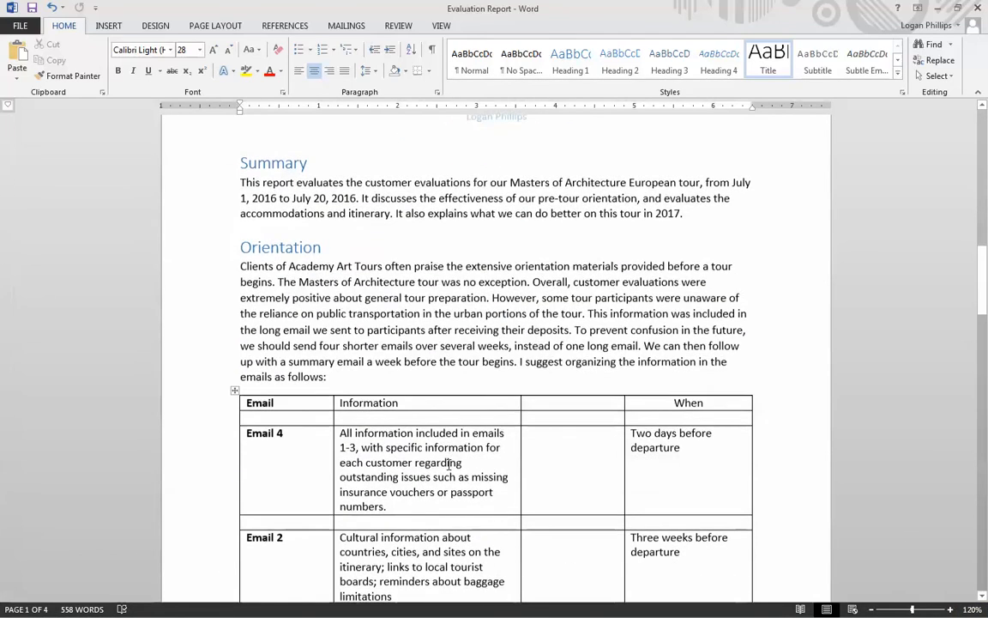
pyautogui.scroll(2, 584, 425)
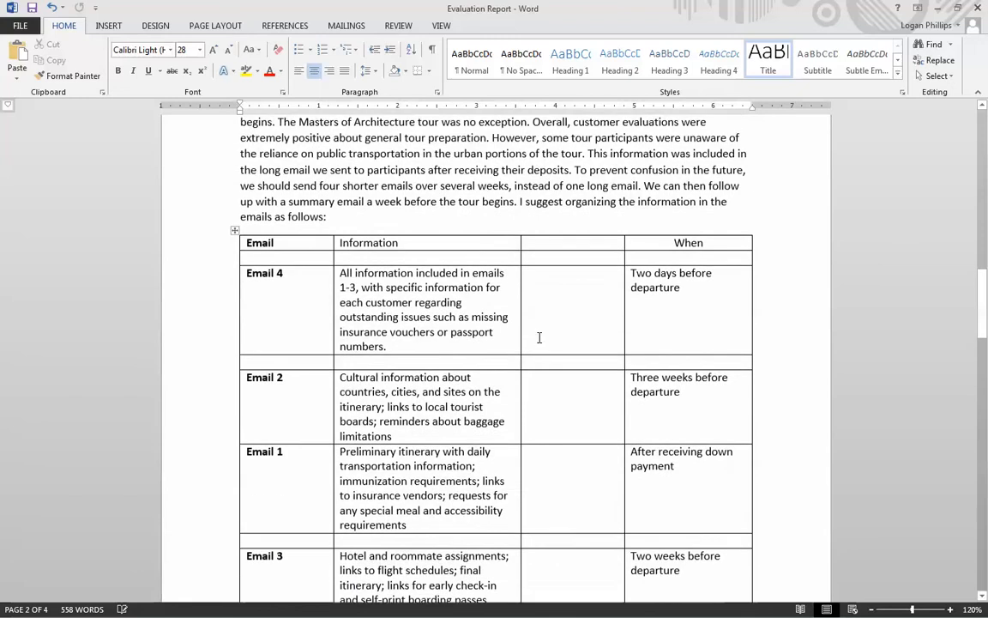
pyautogui.click(590, 233)
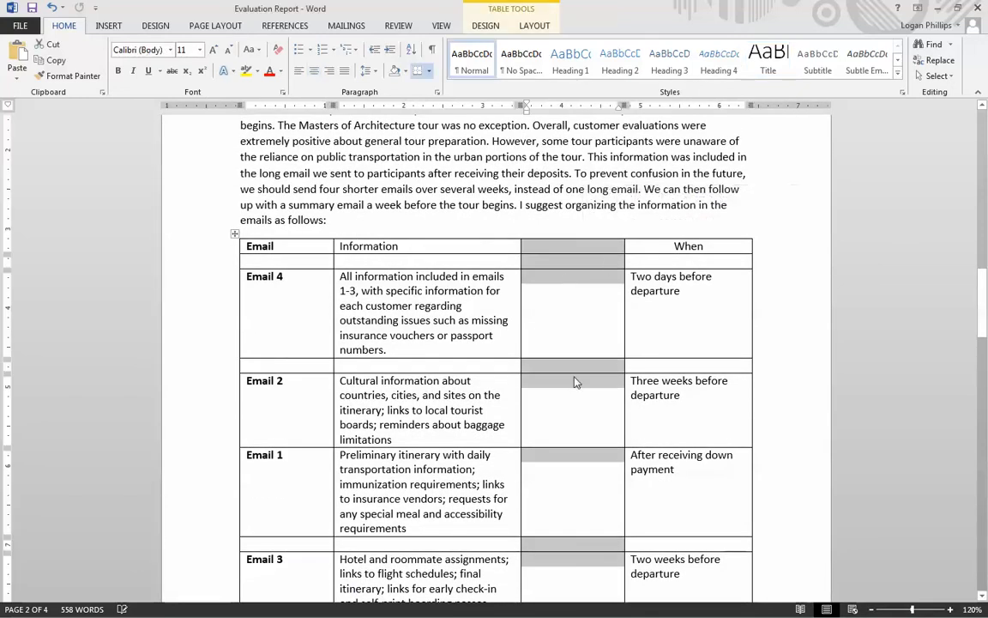
pyautogui.scroll(-4, 573, 379)
pyautogui.scroll(3, 573, 380)
pyautogui.scroll(1, 575, 383)
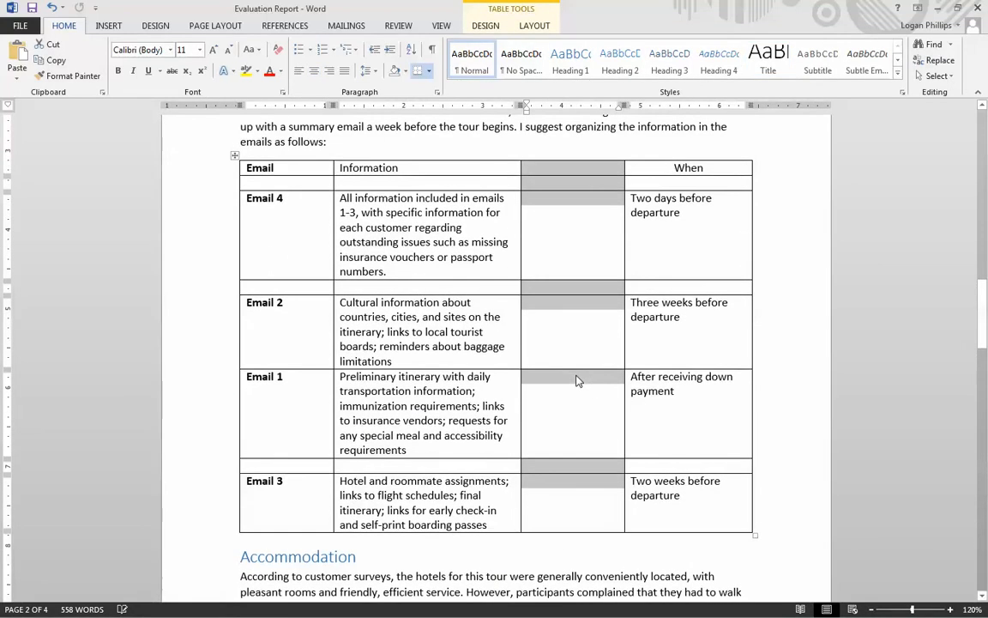
pyautogui.rightClick(578, 172)
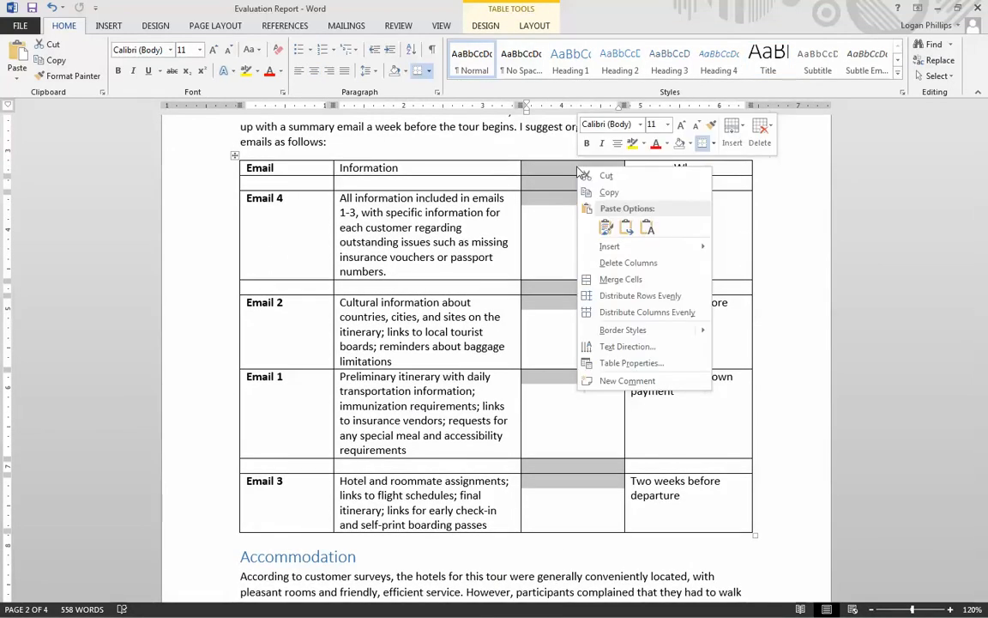
pyautogui.click(677, 264)
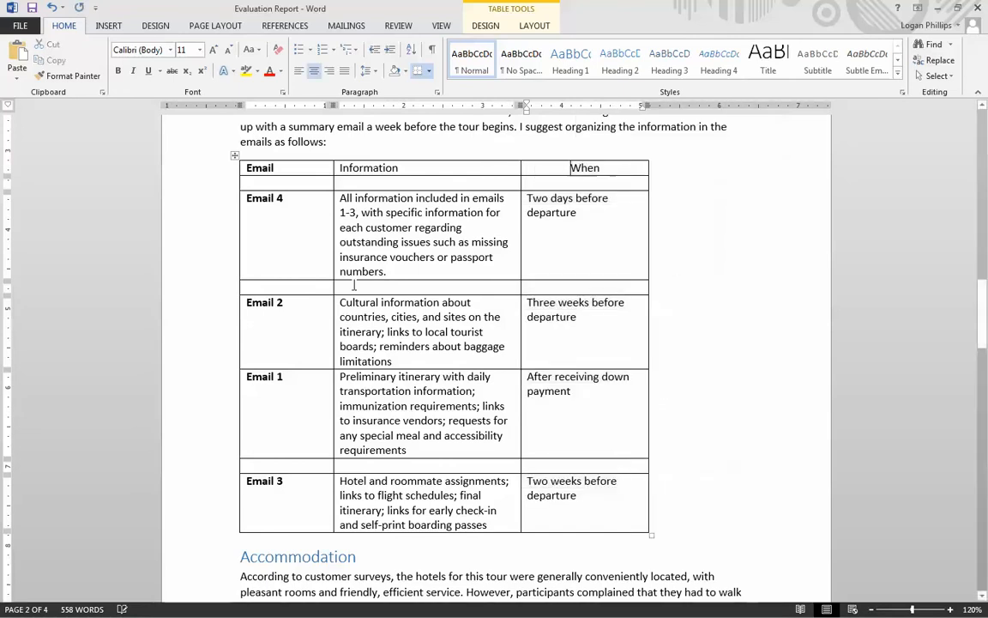
# Delete the blank row directly below the header row of the email table
pyautogui.click(238, 182)
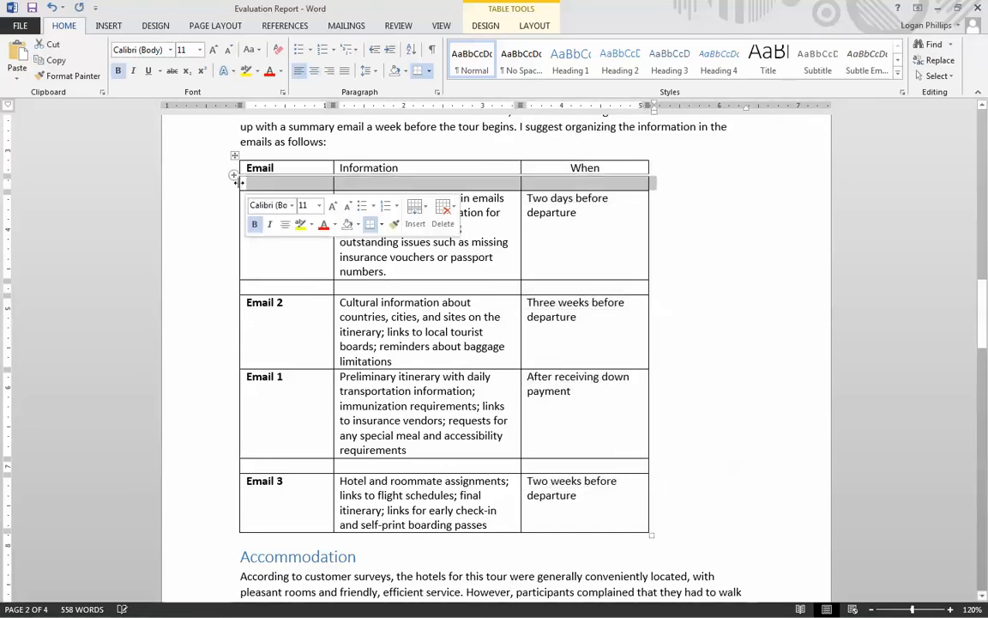
pyautogui.rightClick(241, 183)
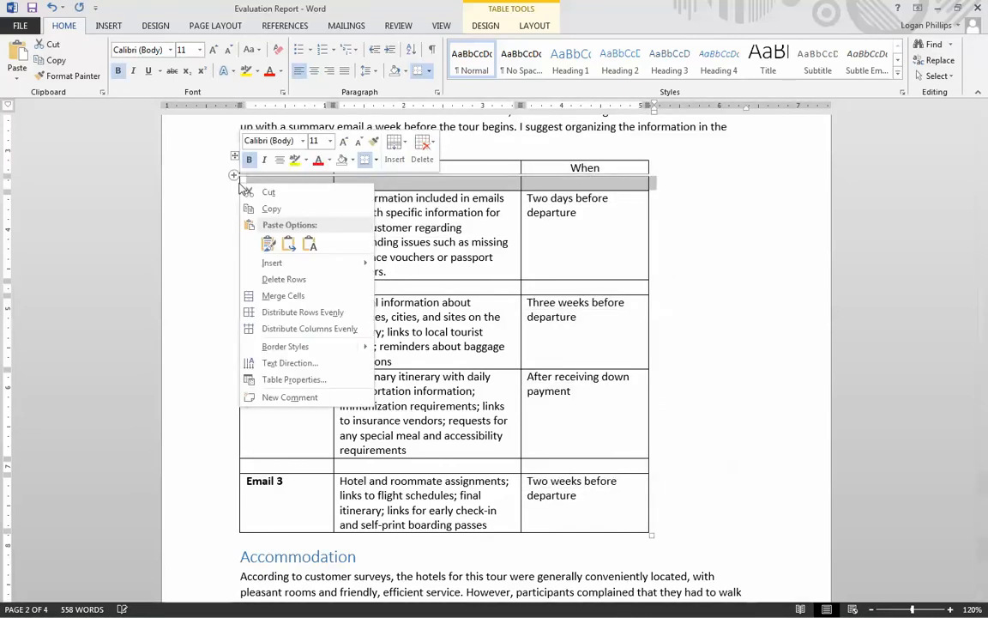
pyautogui.click(349, 279)
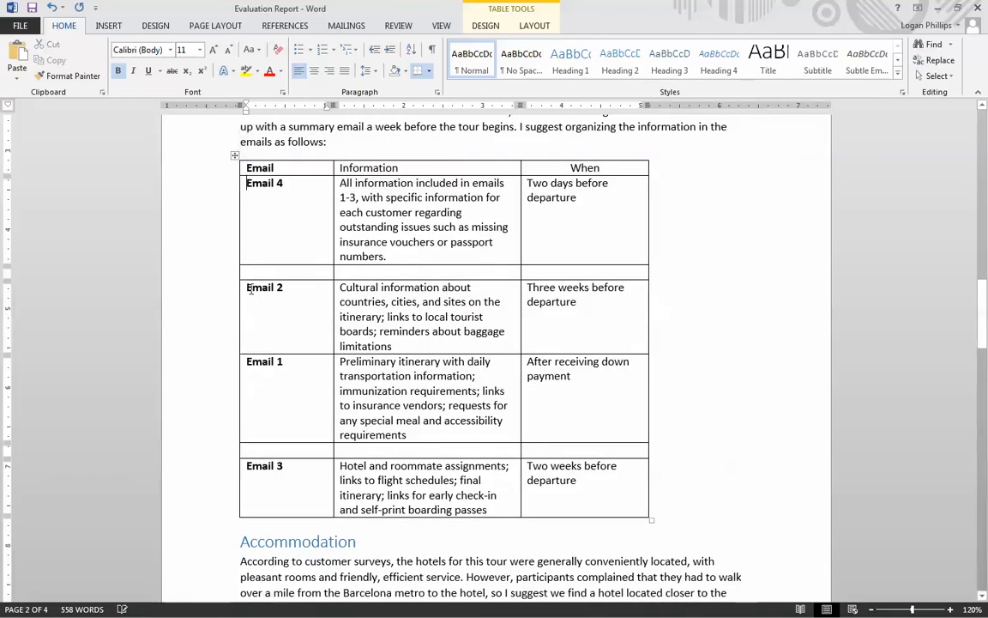
# Delete the blank cells between the Email 4 and Email 2 rows of the email table, shifting the cells below up
pyautogui.rightClick(238, 270)
pyautogui.press('Escape')
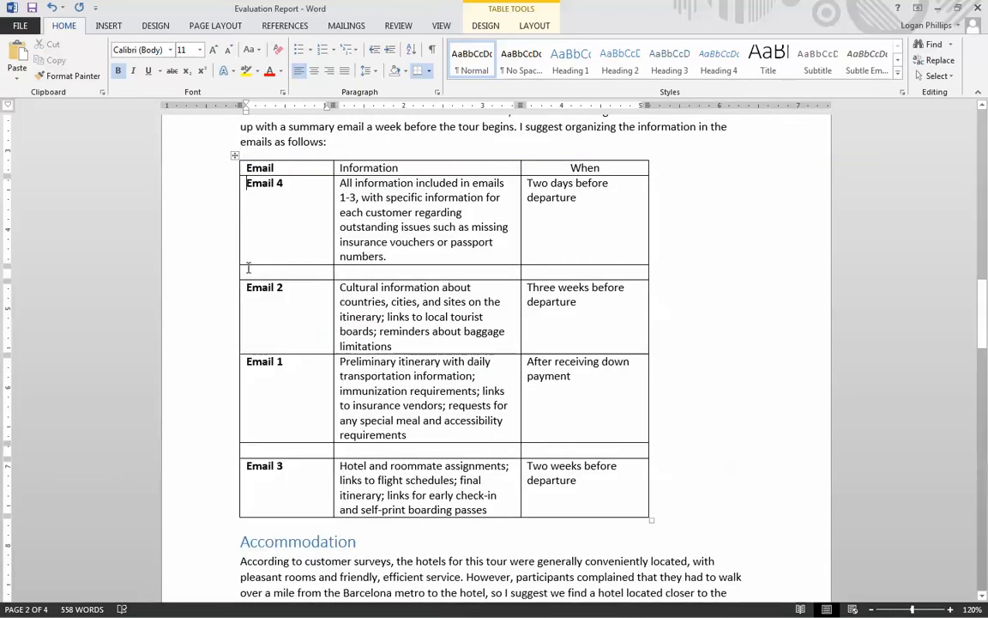
pyautogui.click(241, 272)
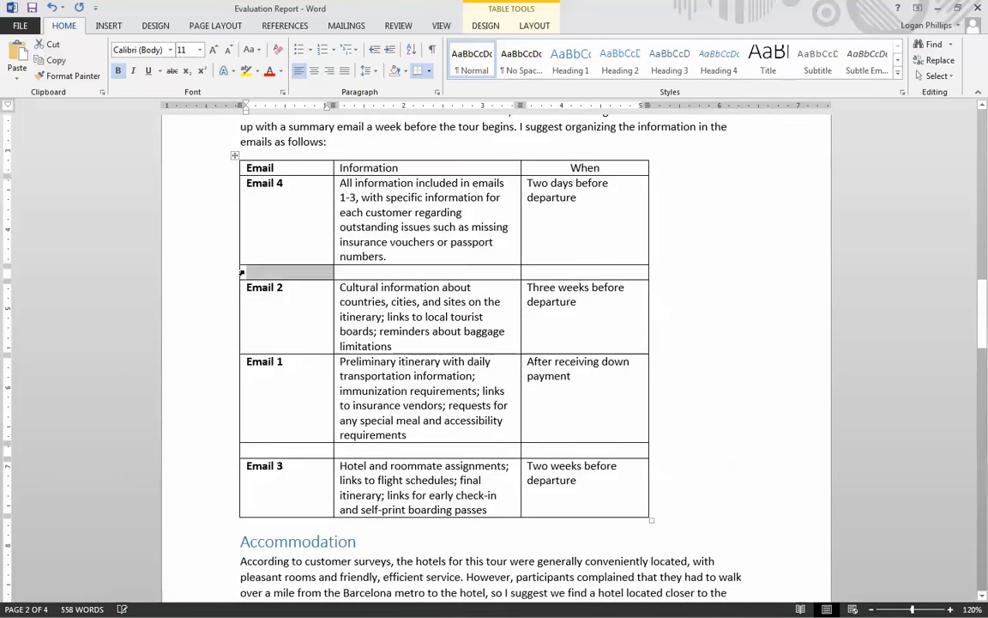
pyautogui.moveTo(532, 273); pyautogui.dragTo(275, 274)
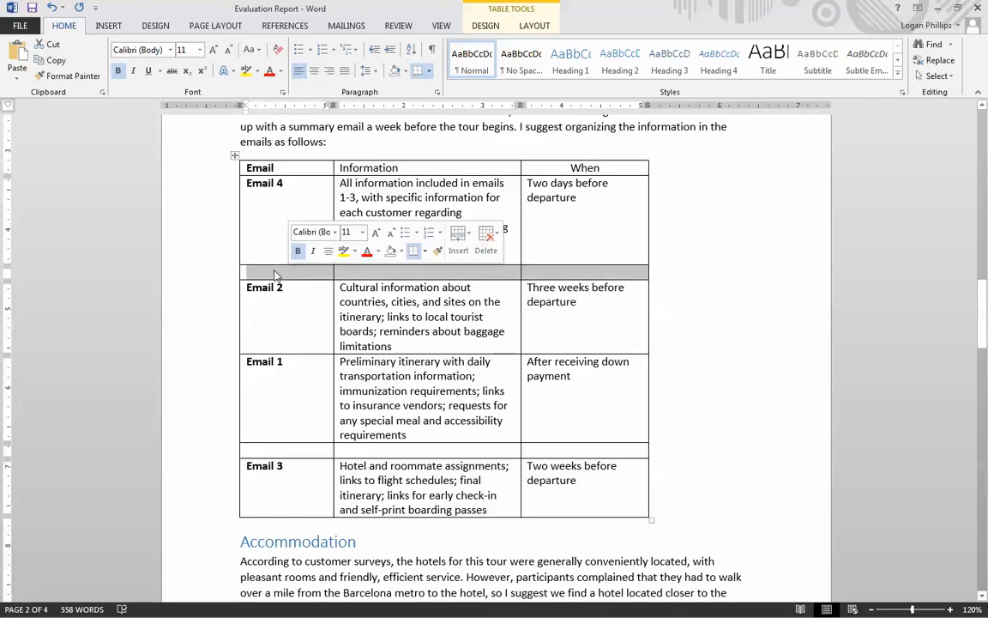
pyautogui.rightClick(274, 275)
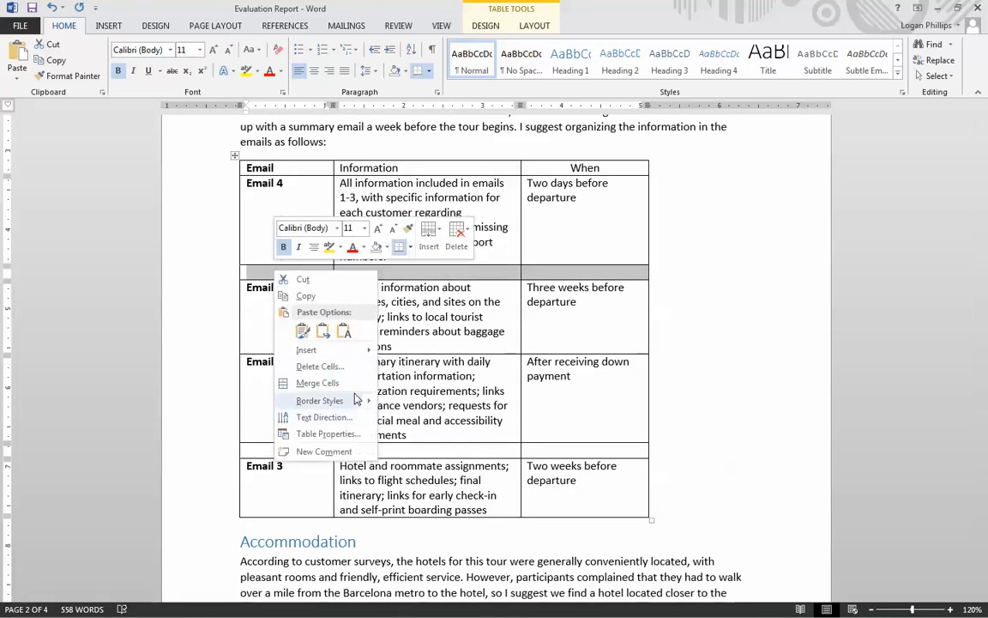
pyautogui.click(357, 370)
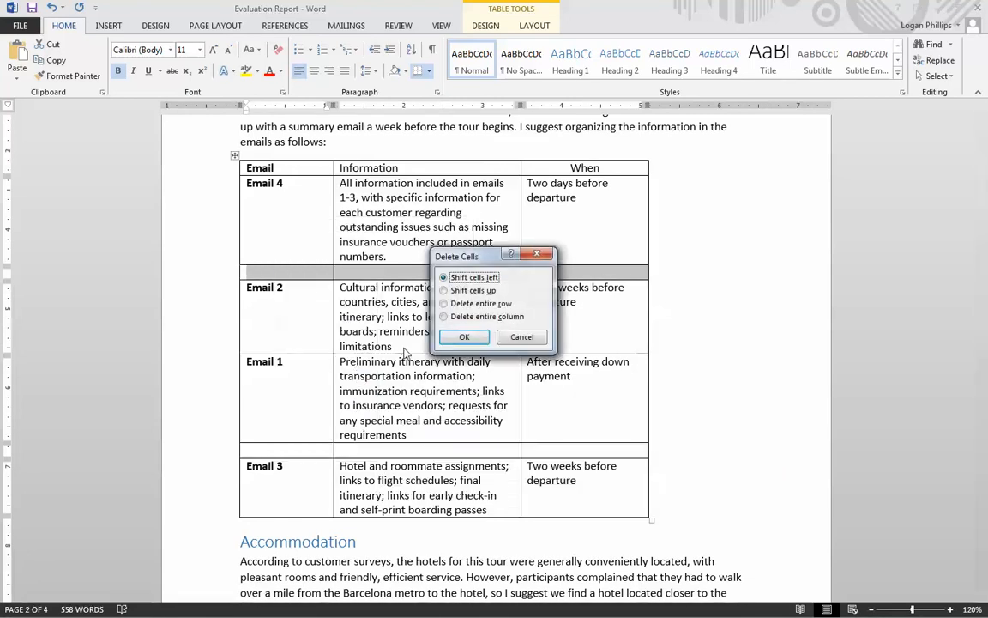
pyautogui.click(472, 290)
pyautogui.click(464, 337)
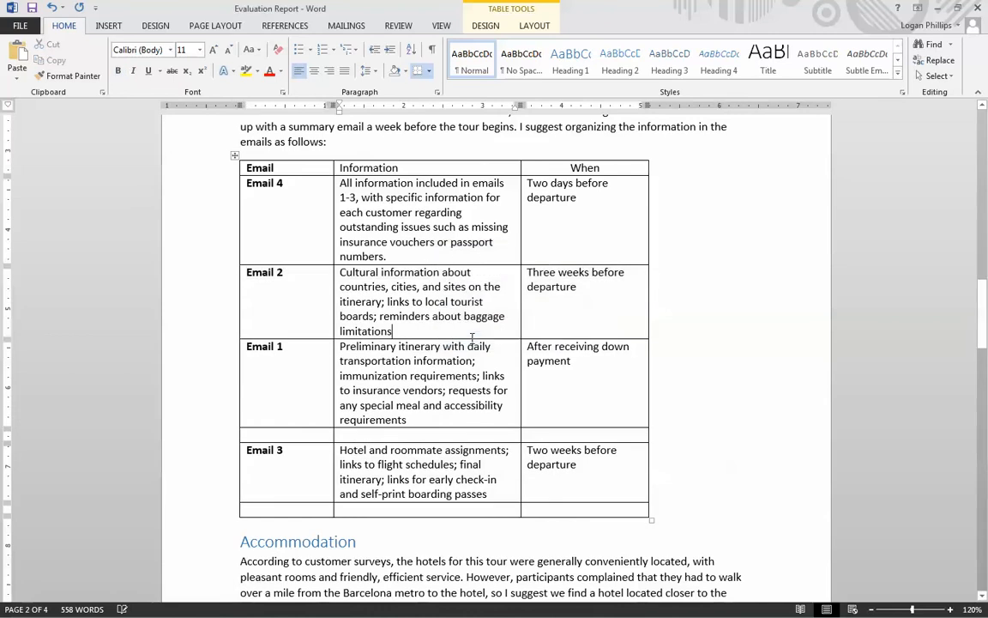
# Delete the blank cells between the Email 1 and Email 3 rows, shifting the cells below up
pyautogui.click(249, 433)
pyautogui.rightClick(241, 435)
pyautogui.press('Escape')
pyautogui.moveTo(543, 431); pyautogui.dragTo(292, 434)
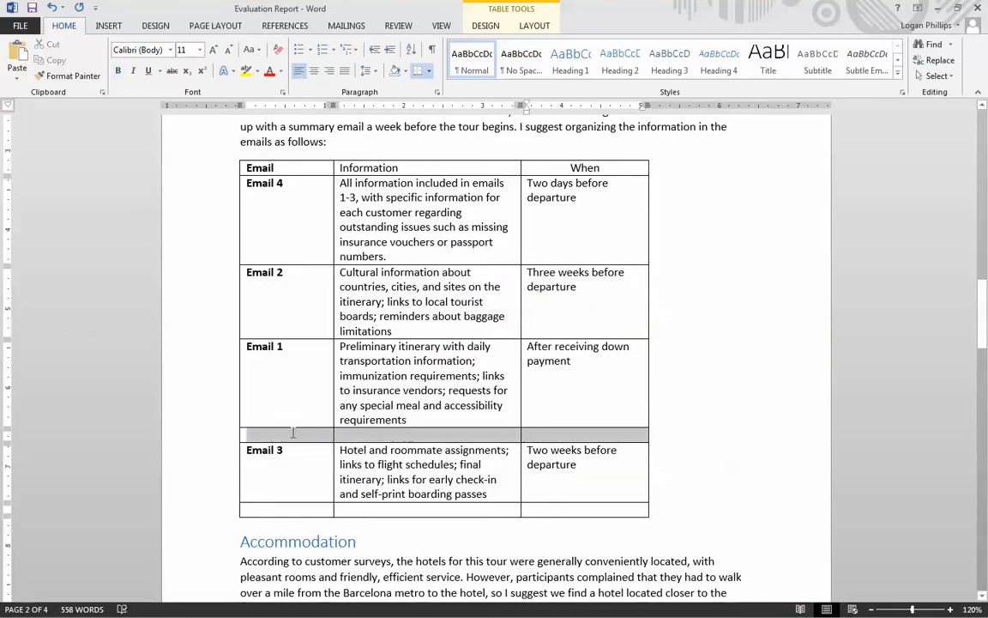
pyautogui.rightClick(247, 435)
pyautogui.moveTo(331, 386)
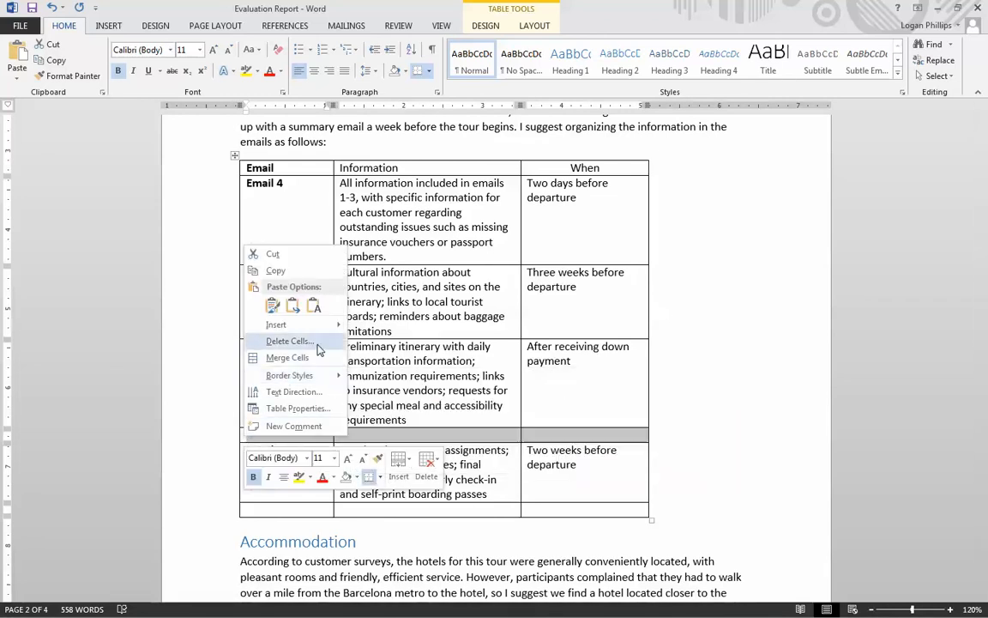
pyautogui.click(289, 340)
pyautogui.click(459, 290)
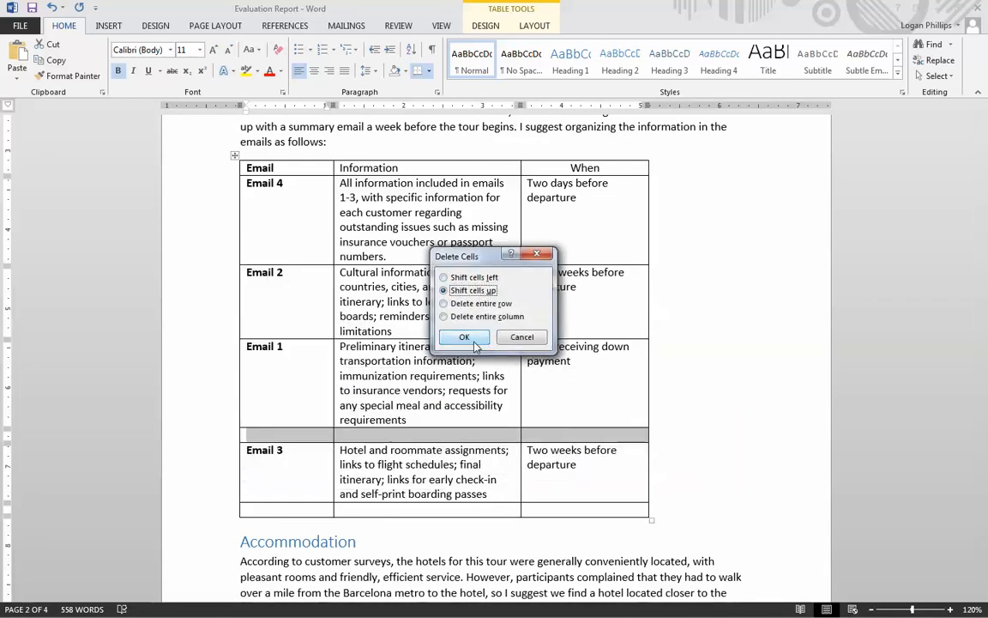
pyautogui.click(465, 336)
# Try to remove the two blank rows at the end of the email table by deleting their cells
pyautogui.moveTo(572, 510); pyautogui.dragTo(266, 494)
pyautogui.rightClick(268, 501)
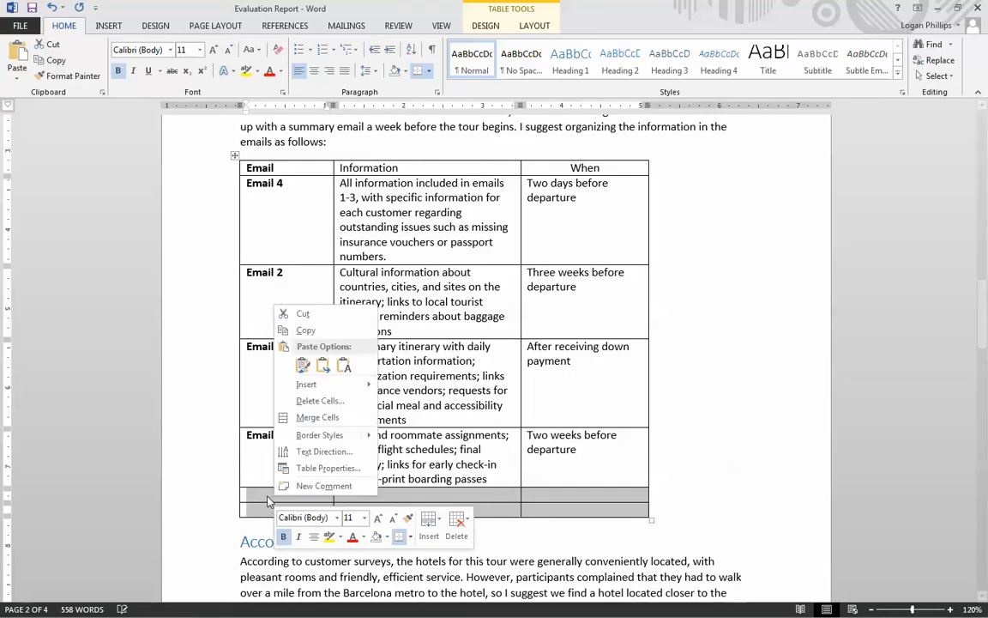
pyautogui.click(321, 400)
pyautogui.click(466, 336)
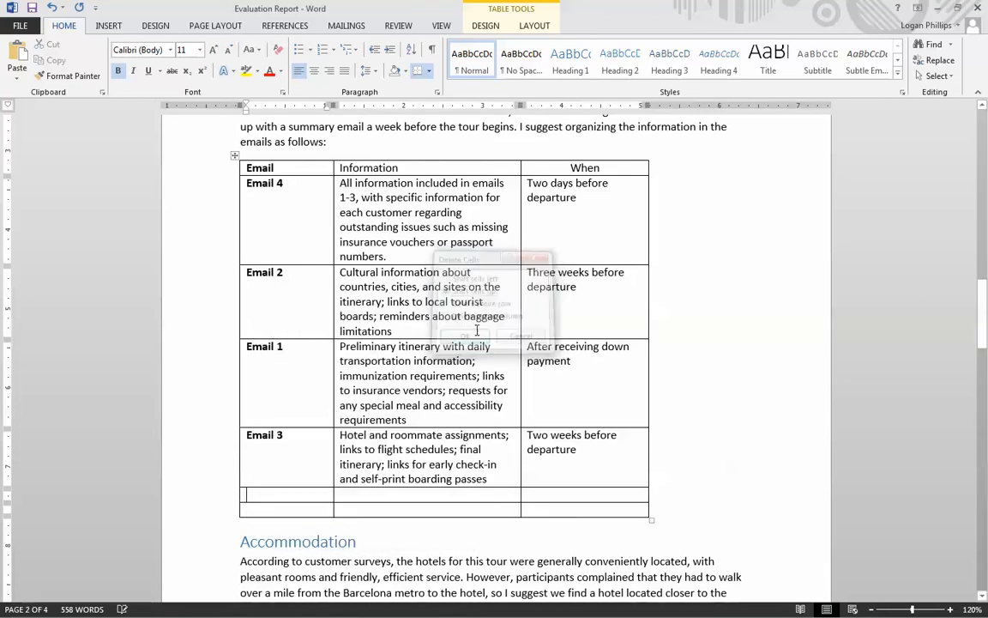
pyautogui.click(271, 508)
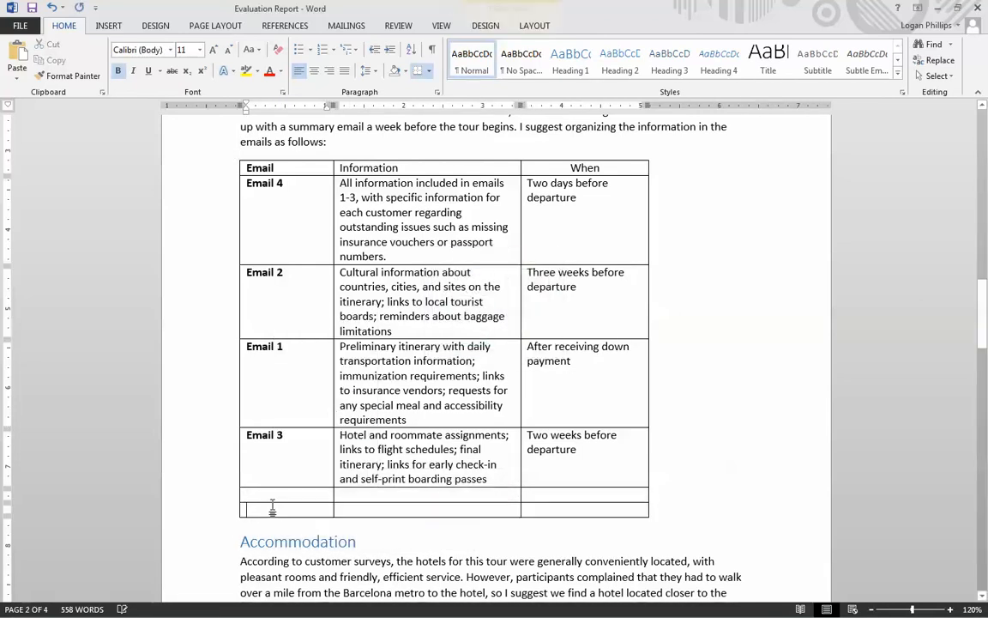
pyautogui.click(572, 507)
pyautogui.moveTo(314, 496); pyautogui.dragTo(573, 511)
pyautogui.rightClick(573, 511)
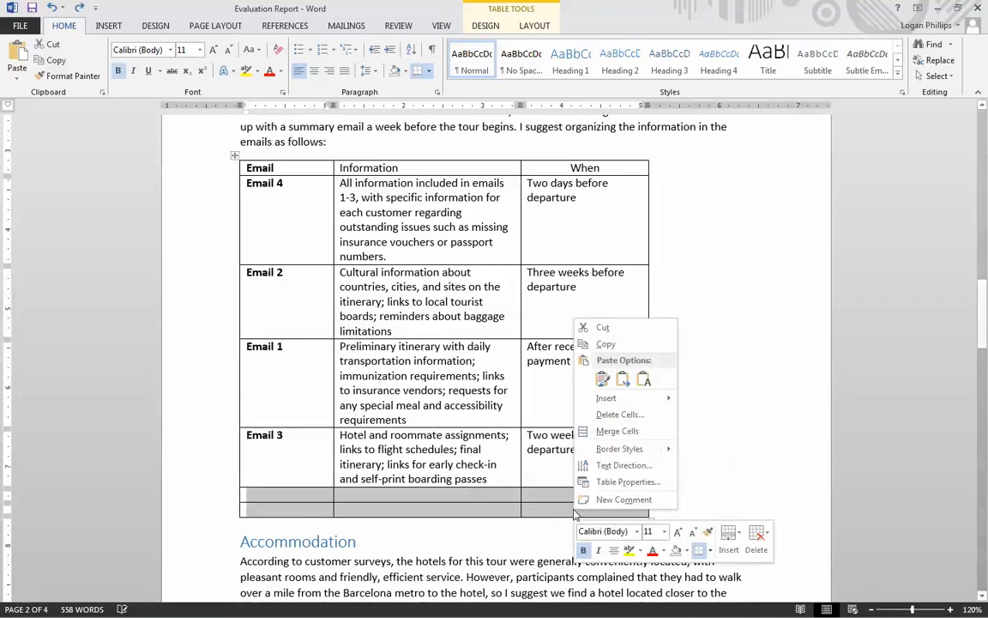
pyautogui.click(618, 413)
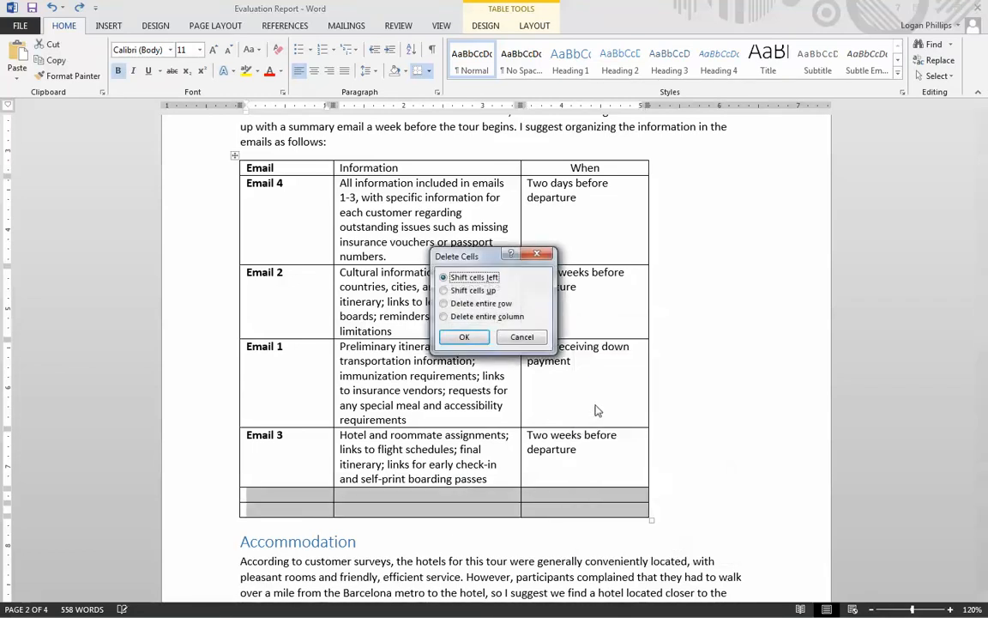
pyautogui.click(487, 336)
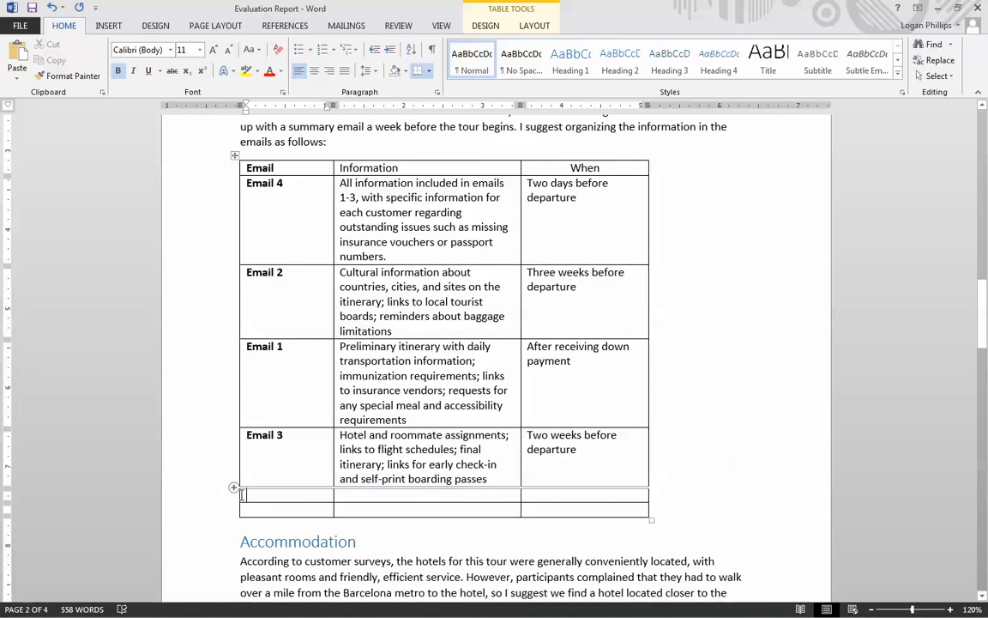
# Insert an extra row below the Email 3 row and delete it again
pyautogui.click(235, 488)
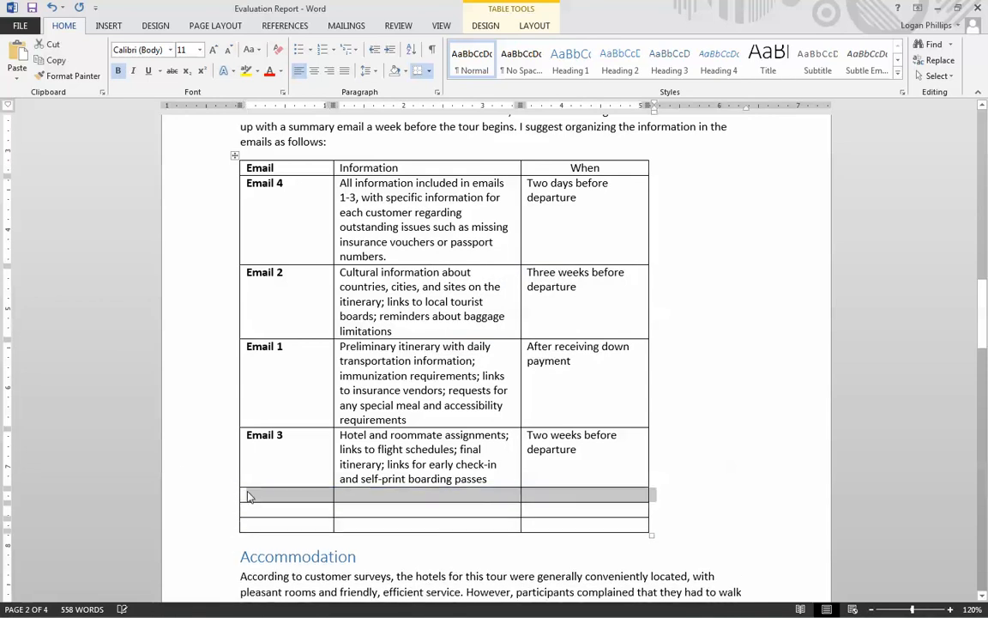
pyautogui.doubleClick(242, 495)
pyautogui.rightClick(242, 496)
pyautogui.click(296, 366)
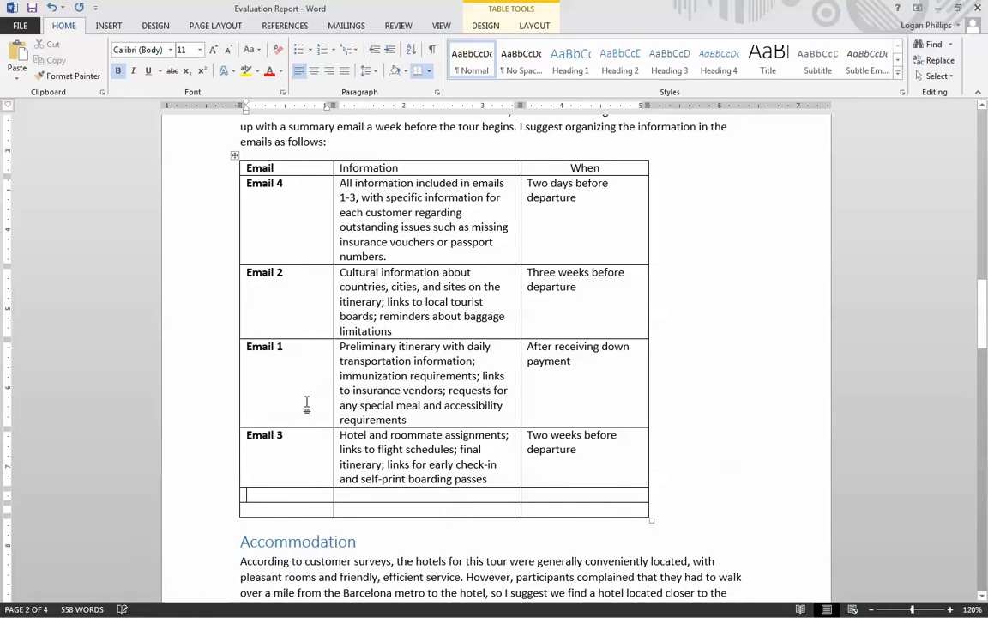
# Delete the two blank rows at the end of the email table as entire rows
pyautogui.doubleClick(243, 495)
pyautogui.rightClick(249, 500)
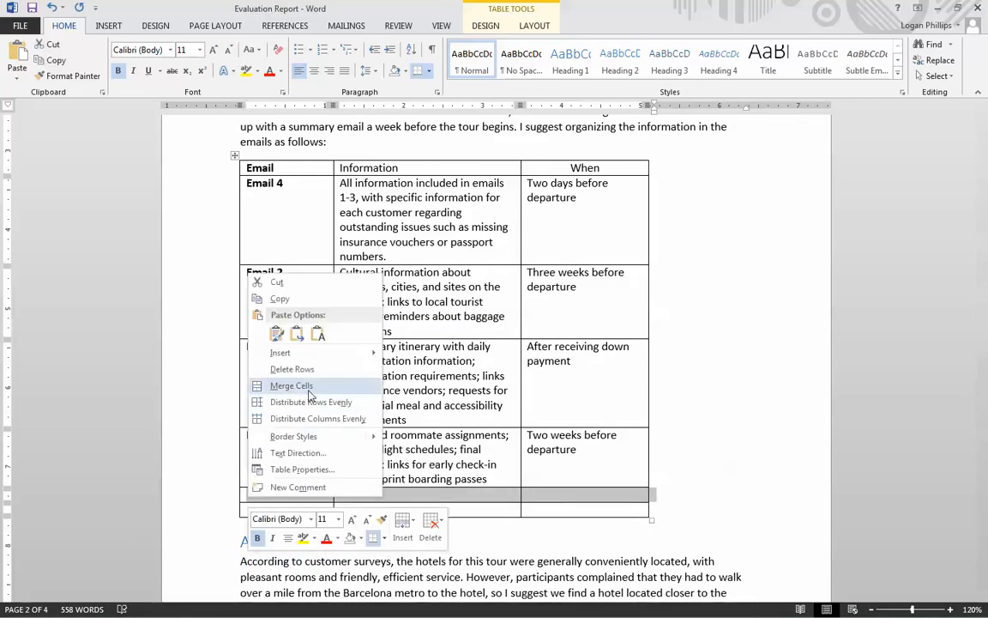
pyautogui.click(343, 369)
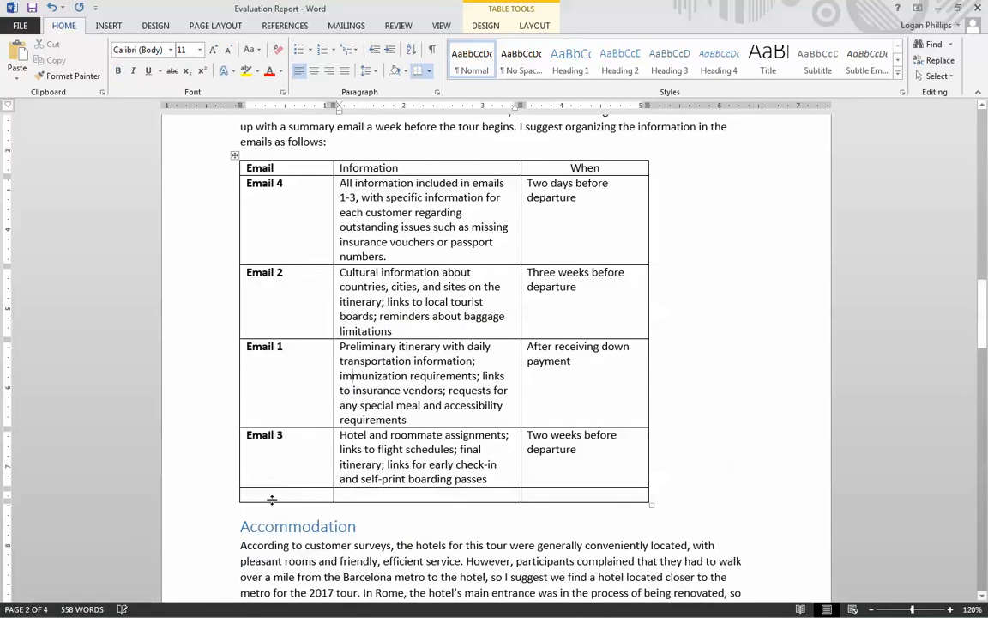
pyautogui.doubleClick(248, 496)
pyautogui.rightClick(248, 496)
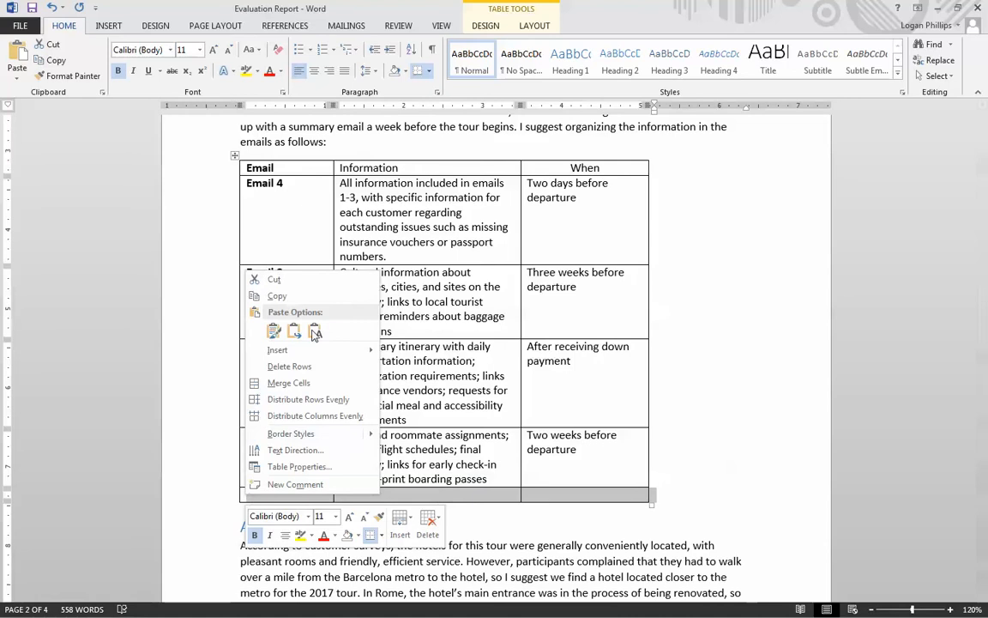
pyautogui.click(320, 366)
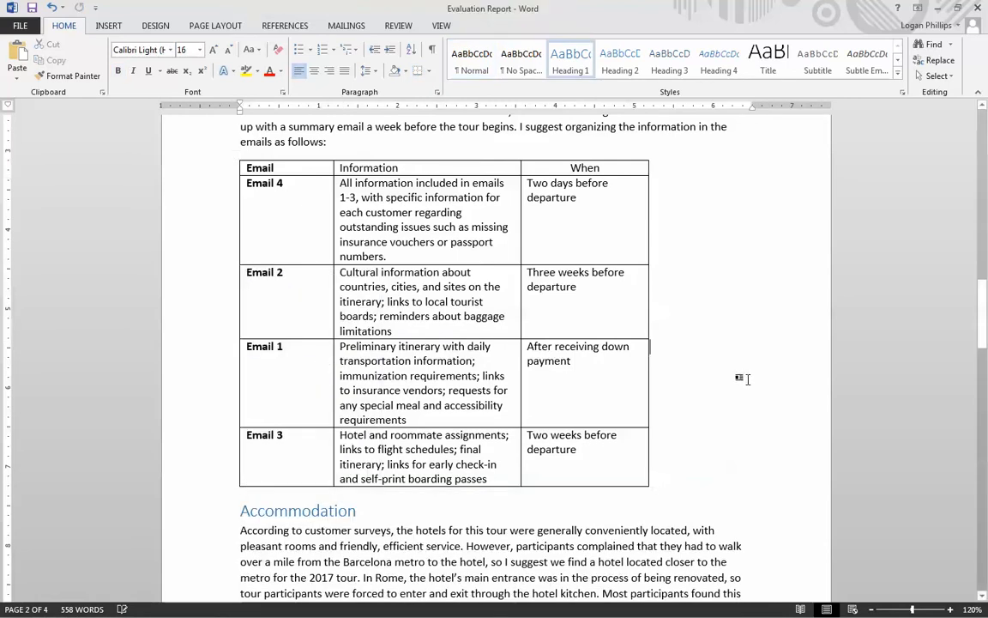
pyautogui.click(637, 410)
# Sort the whole email table by the Email column as text in ascending order, treating the first row as a header row
pyautogui.scroll(2, 634, 381)
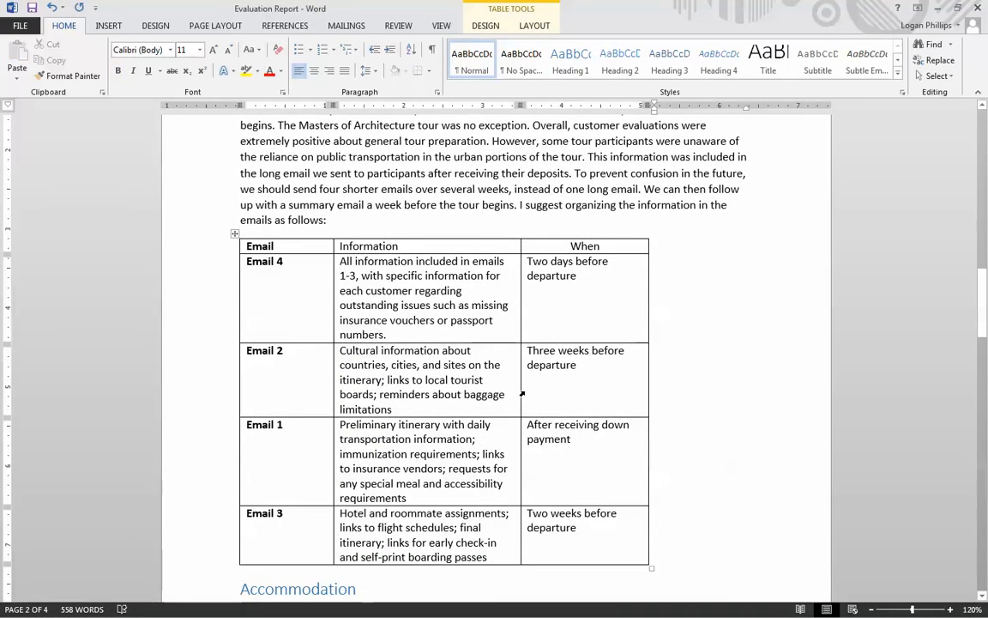
pyautogui.scroll(-1, 630, 388)
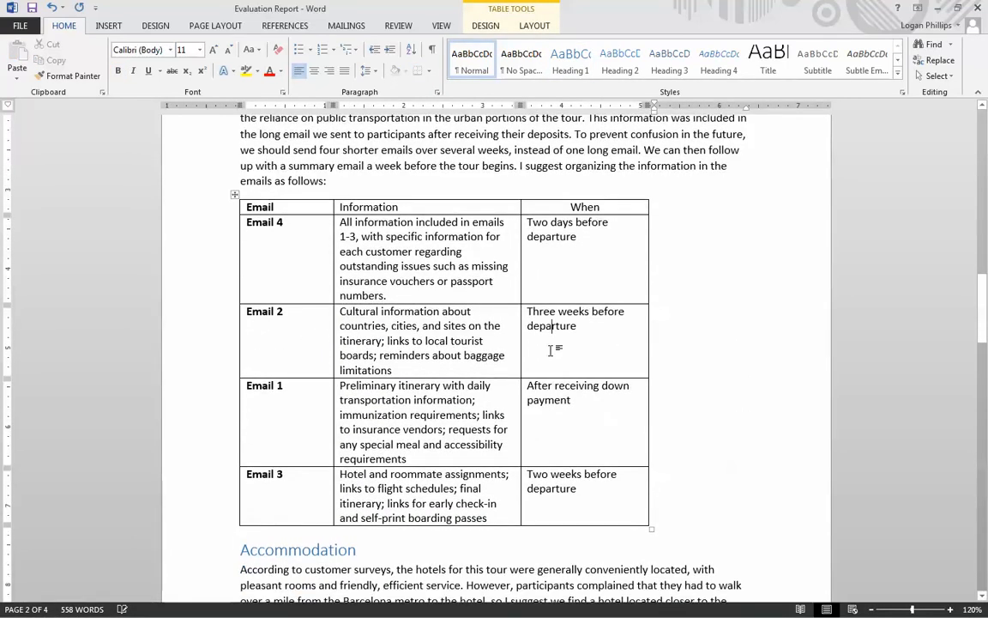
pyautogui.click(551, 325)
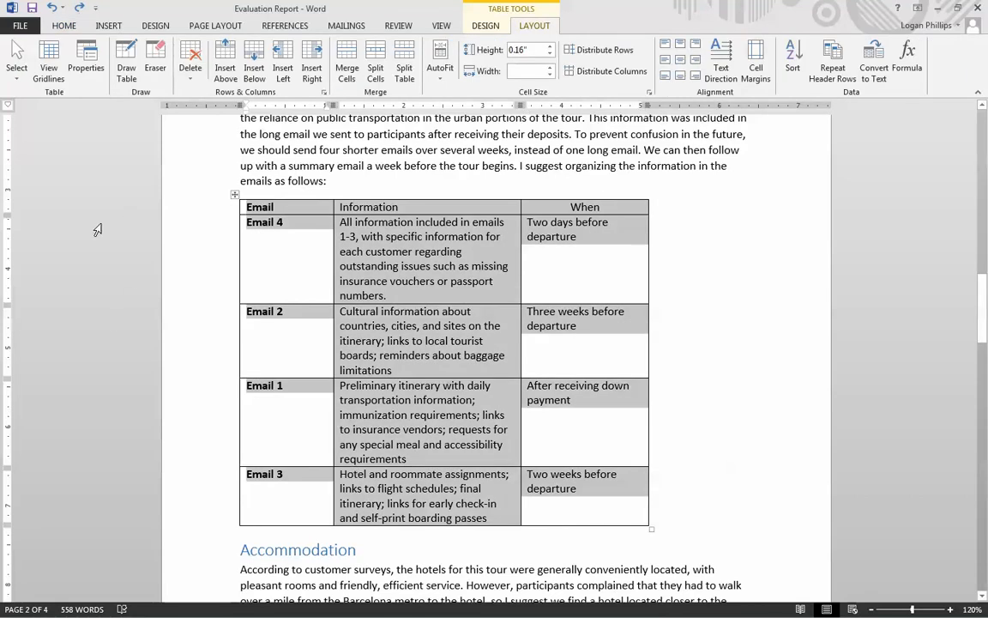
pyautogui.click(485, 25)
pyautogui.doubleClick(540, 32)
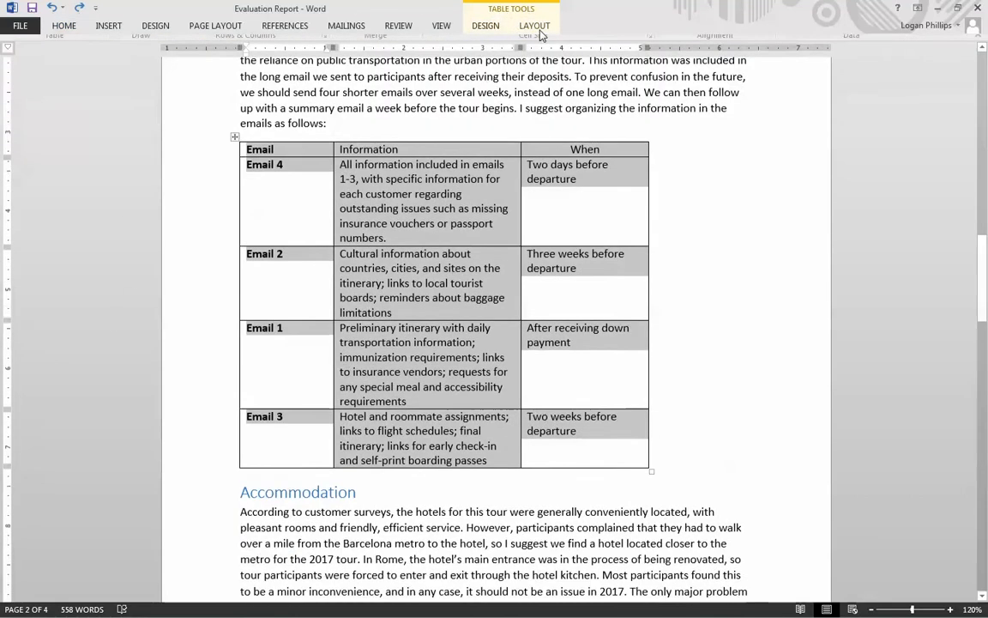
pyautogui.scroll(4, 193, 301)
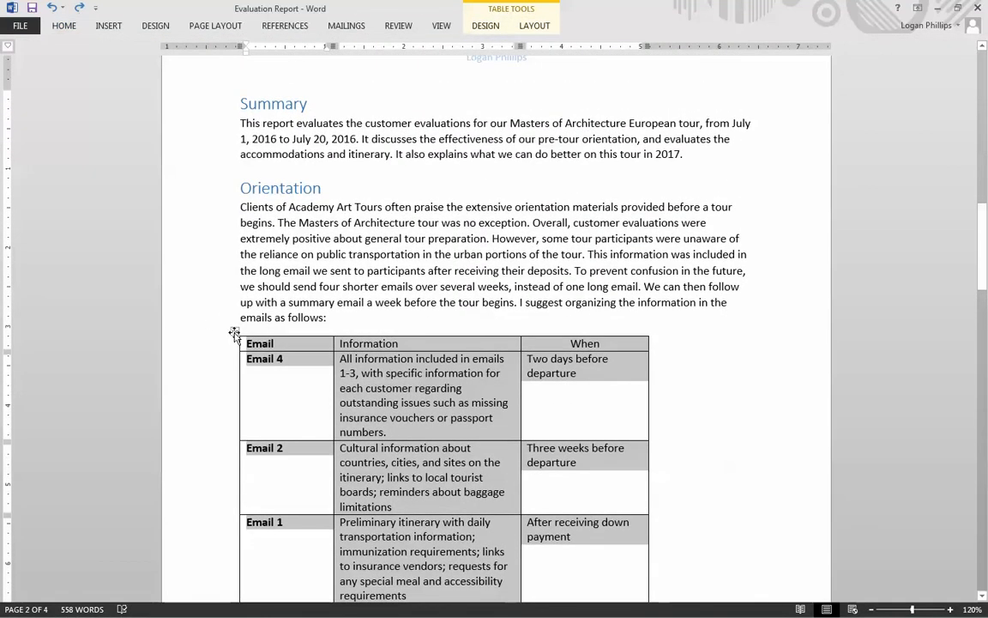
pyautogui.click(235, 333)
pyautogui.scroll(3, 498, 189)
pyautogui.click(487, 26)
pyautogui.doubleClick(530, 28)
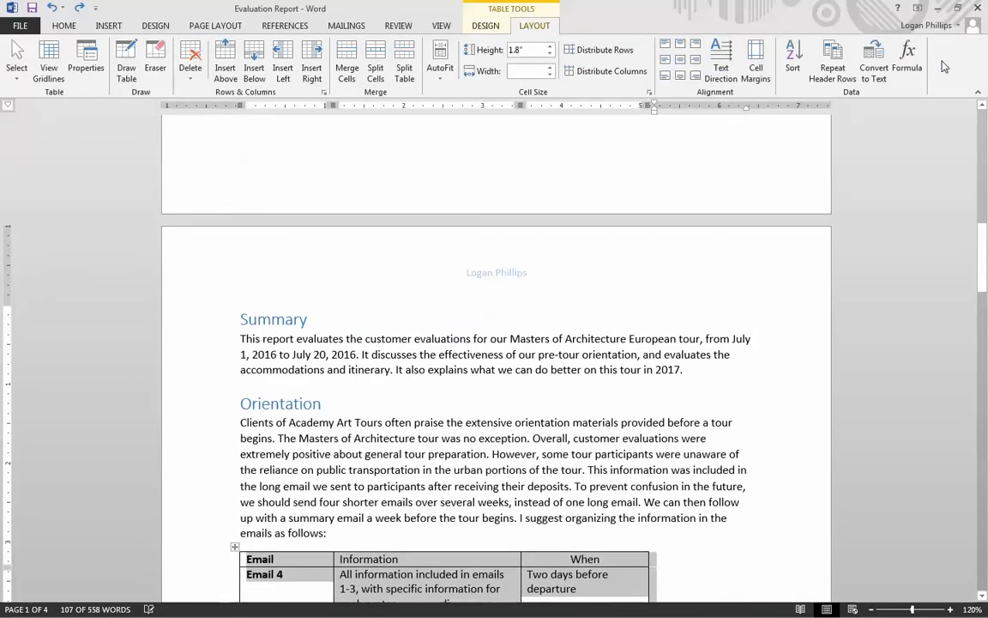
pyautogui.click(791, 62)
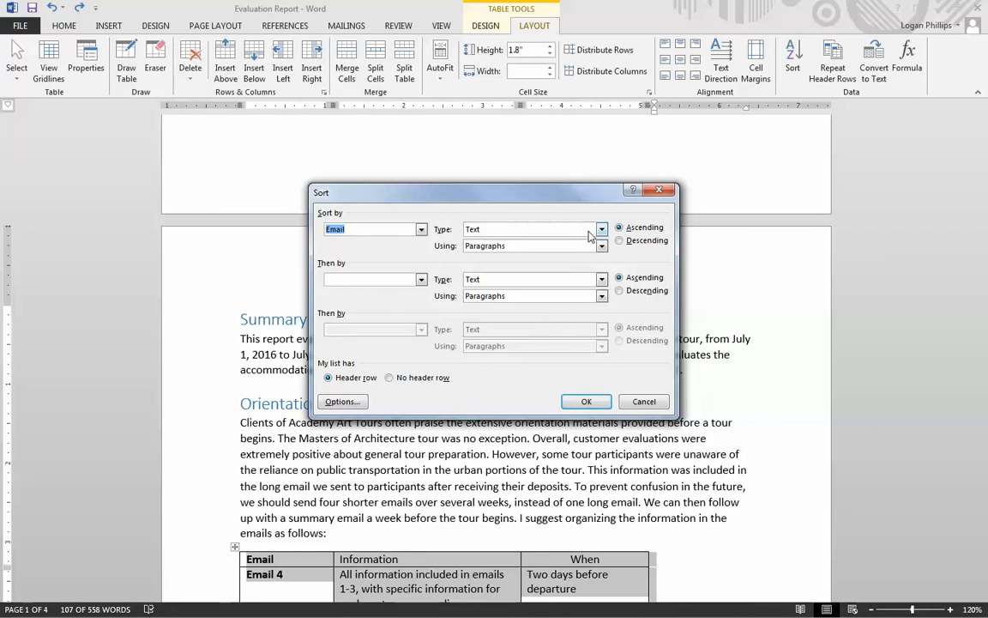
pyautogui.click(589, 400)
pyautogui.scroll(-5, 601, 405)
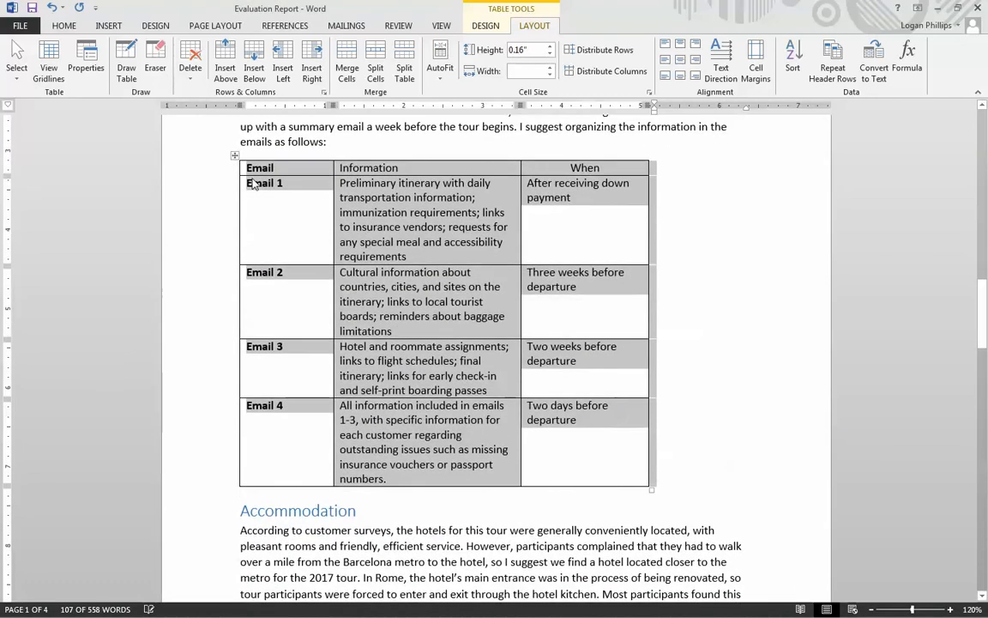
pyautogui.click(721, 436)
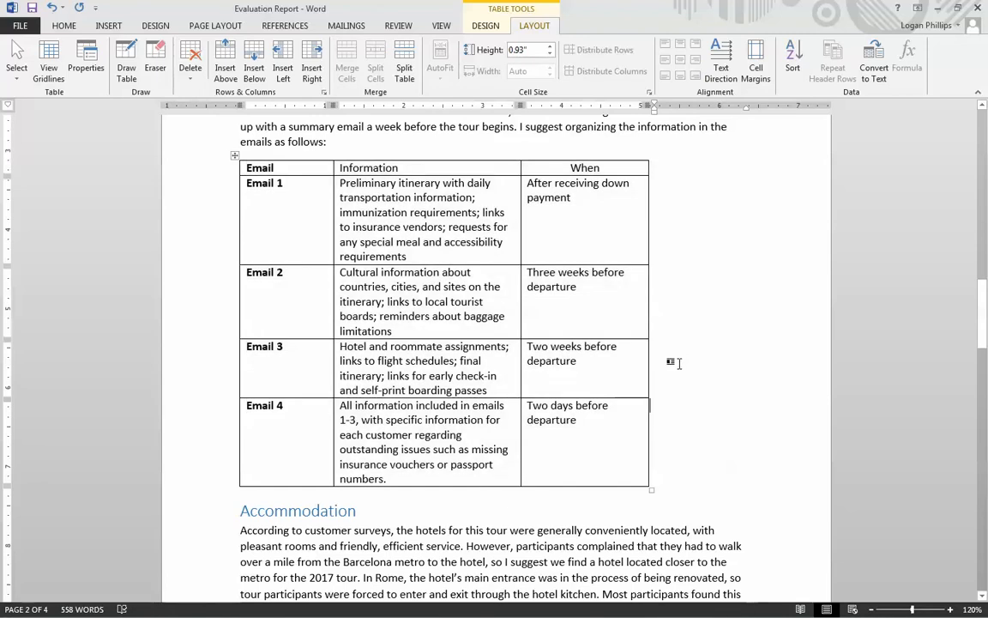
# Apply the green Accent 6 grid table style with a solid header row and banded rows to the whole email table
pyautogui.click(235, 155)
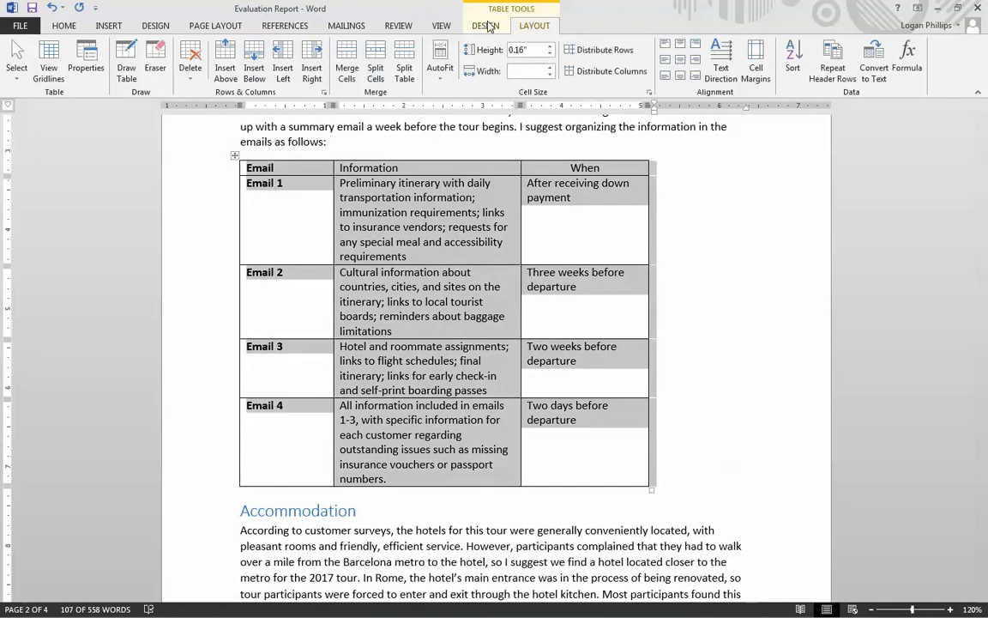
pyautogui.click(487, 26)
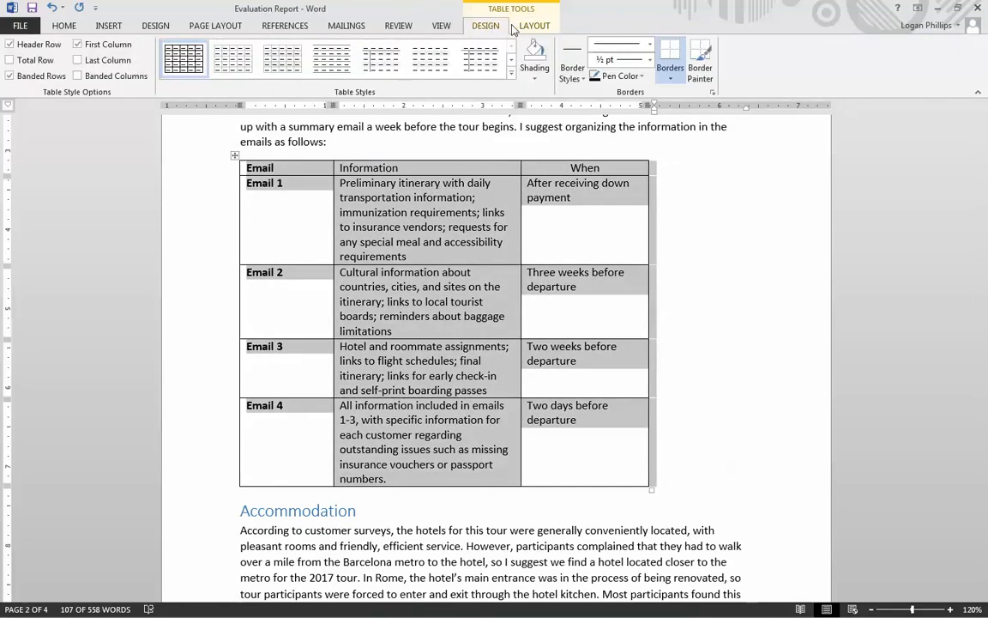
pyautogui.click(513, 75)
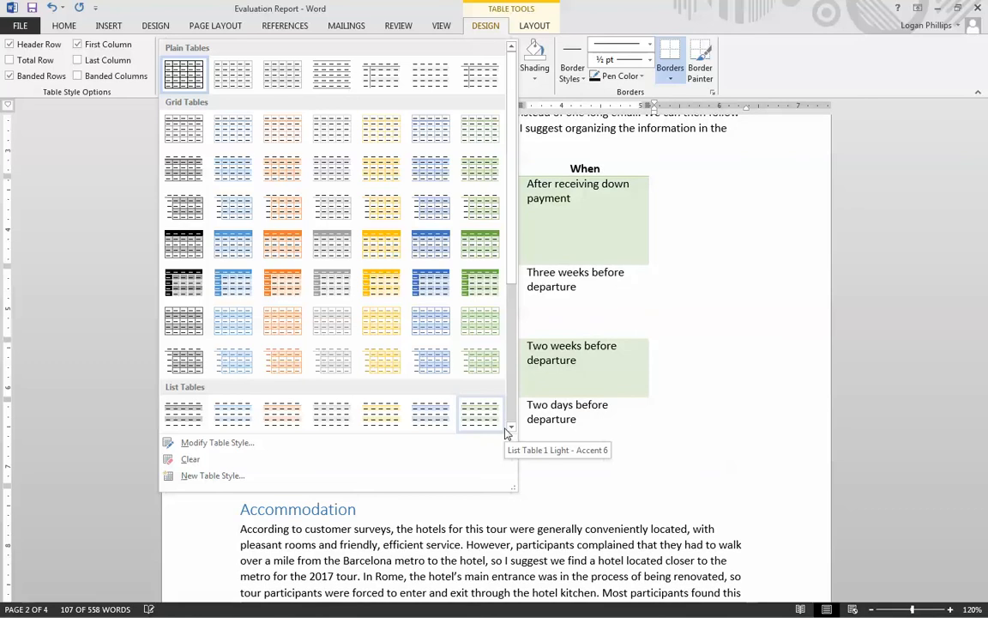
pyautogui.press('Escape')
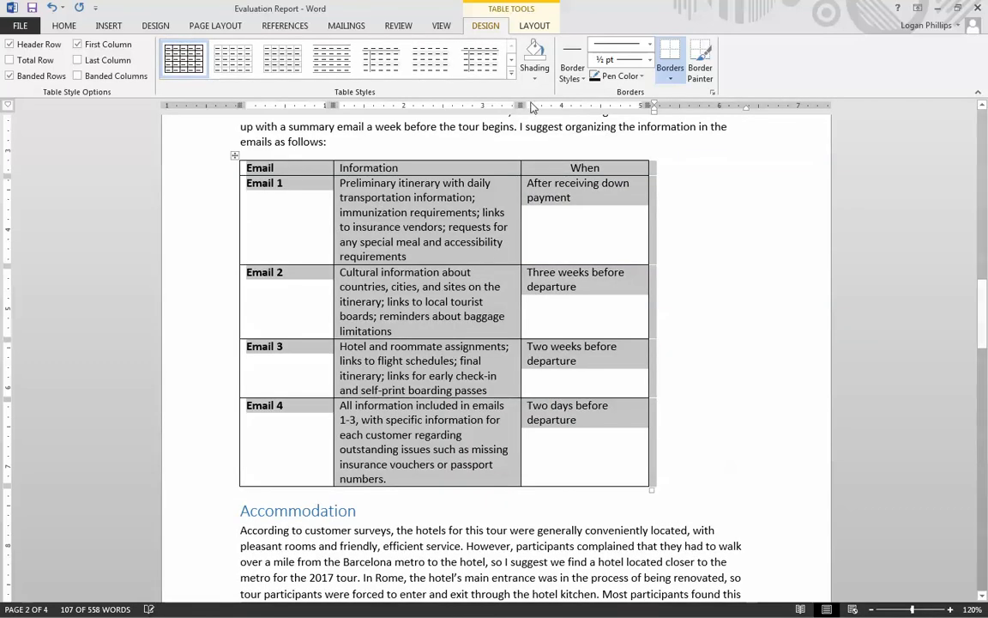
pyautogui.click(512, 73)
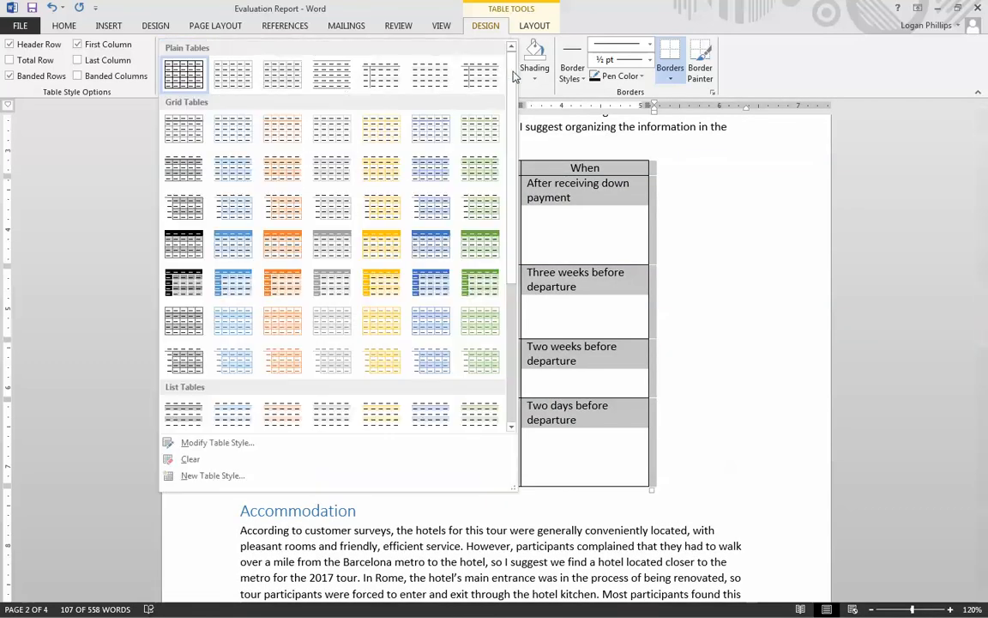
pyautogui.click(493, 247)
pyautogui.click(737, 238)
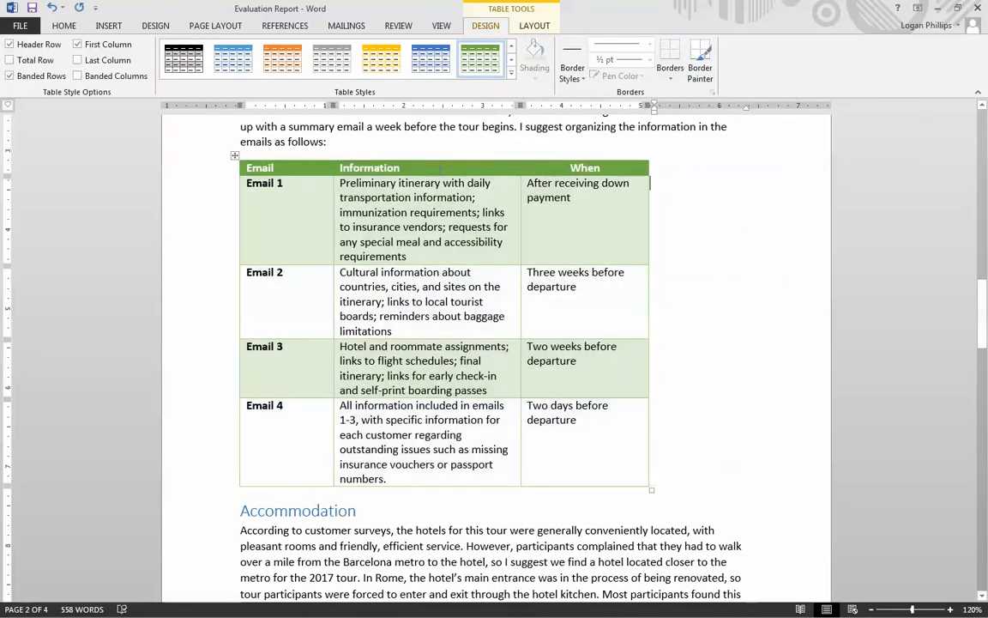
# Remove bold formatting from the text of the entire email table
pyautogui.moveTo(245, 168); pyautogui.dragTo(598, 169)
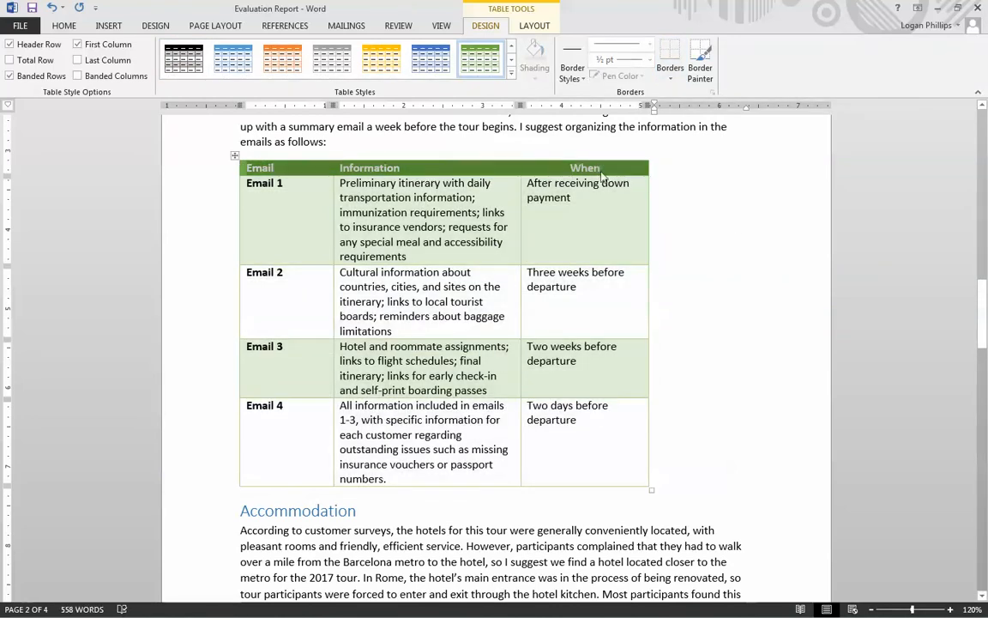
pyautogui.click(731, 294)
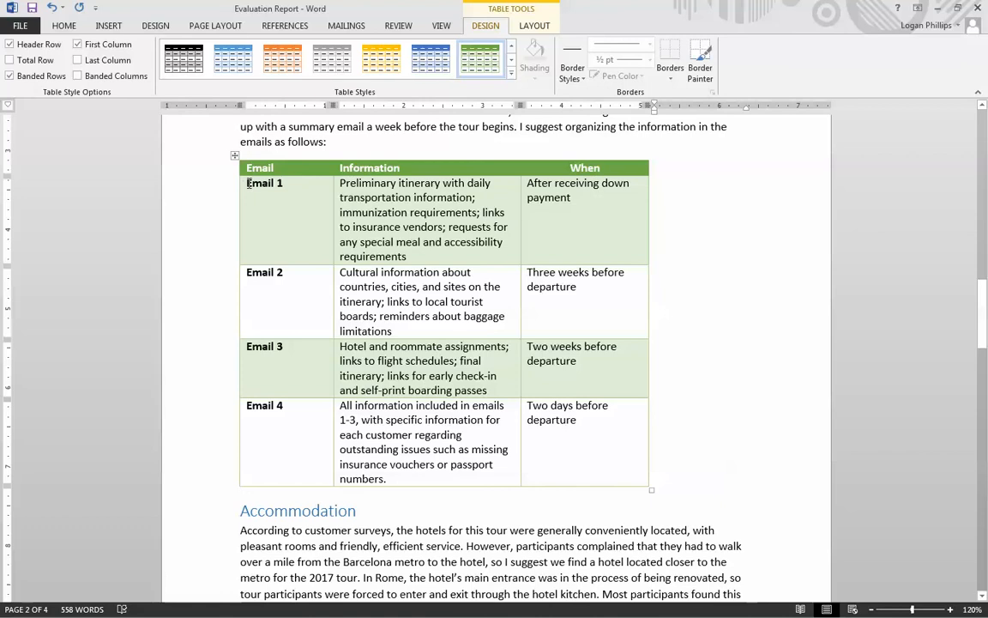
pyautogui.click(234, 156)
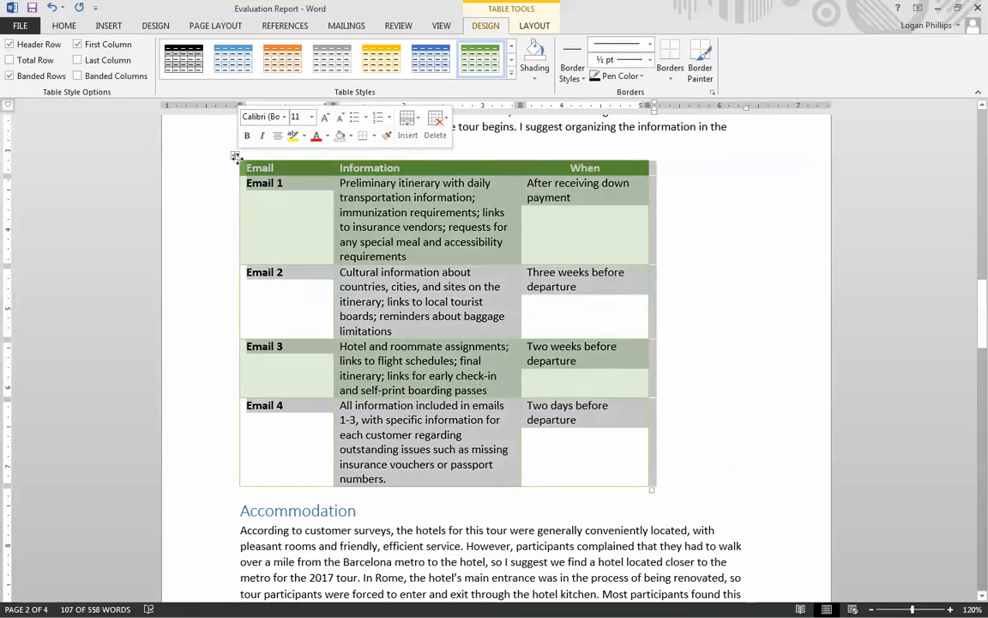
pyautogui.click(65, 26)
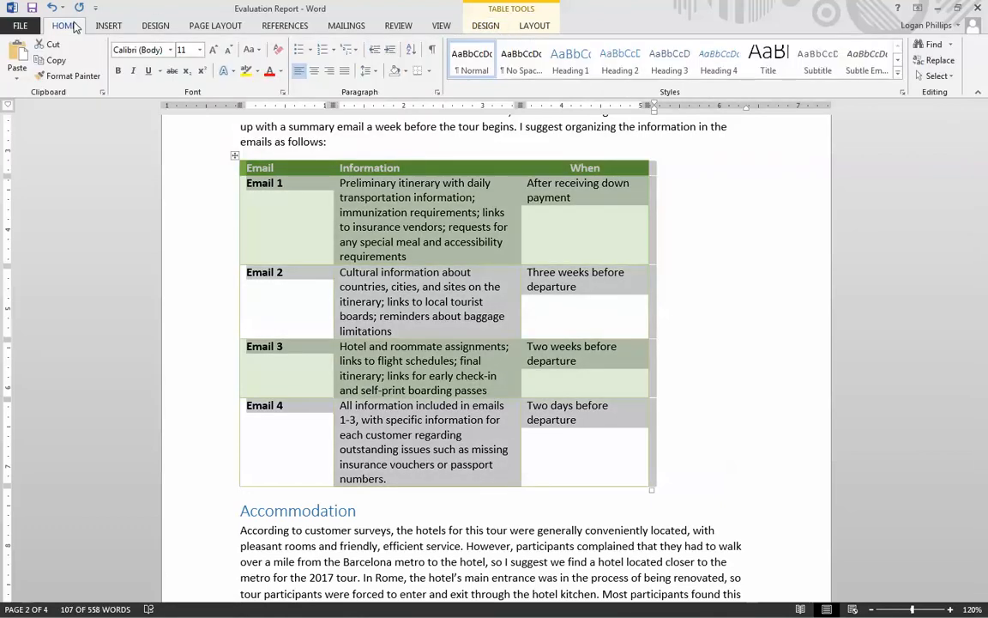
pyautogui.click(121, 73)
pyautogui.click(121, 73)
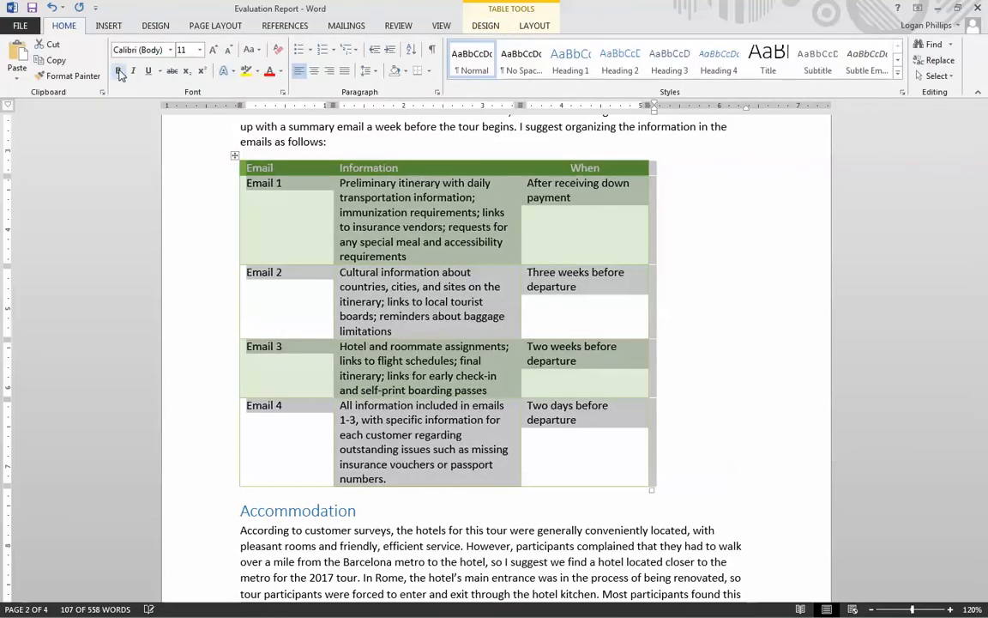
pyautogui.click(730, 293)
# Try to widen the SmartArt diagram about passport renewal on the last page
pyautogui.scroll(-2, 678, 333)
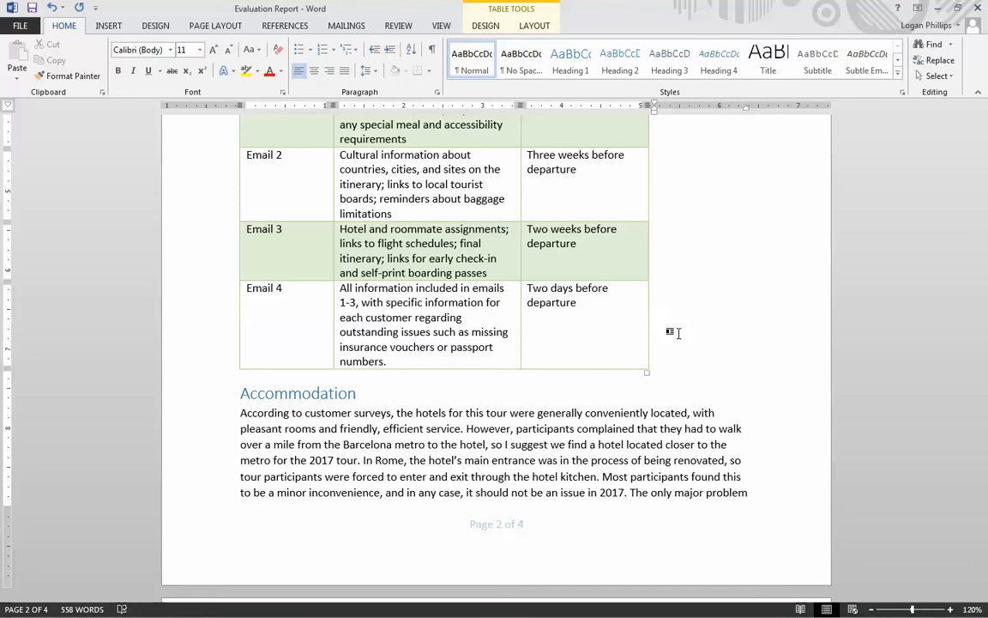
pyautogui.scroll(-15, 677, 333)
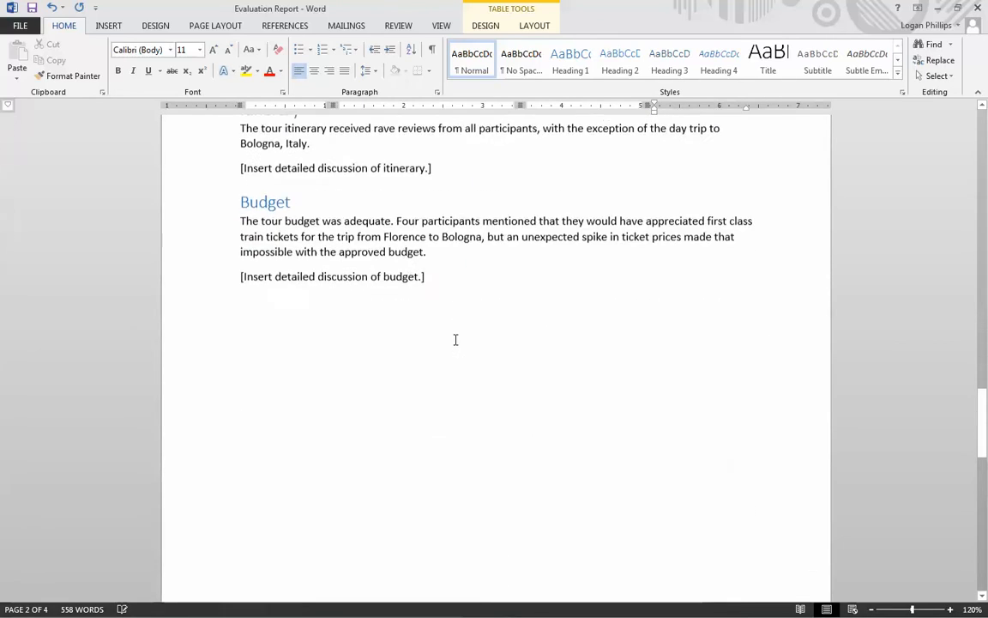
pyautogui.scroll(-5, 457, 347)
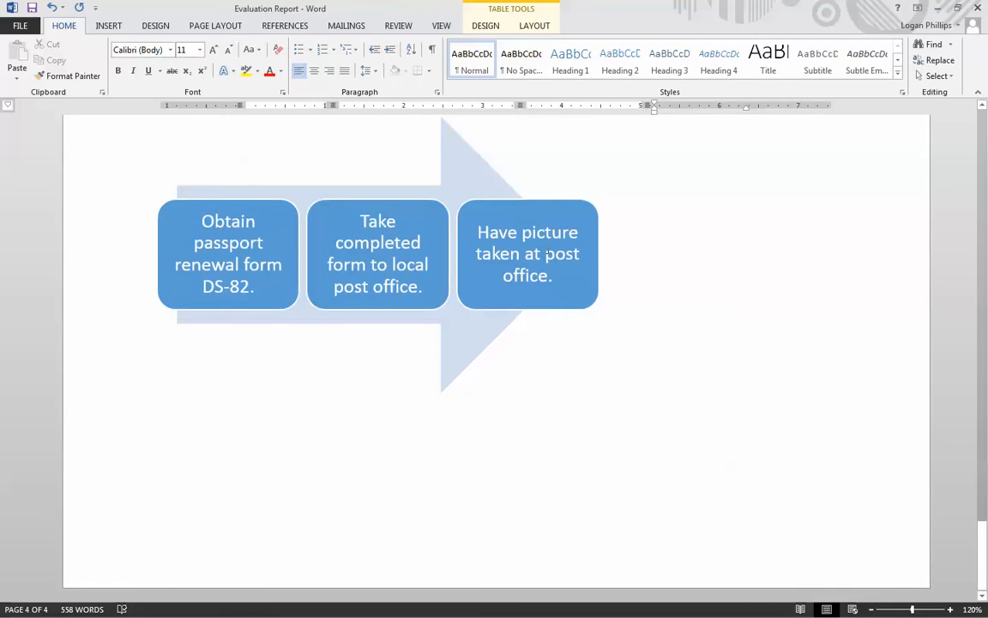
pyautogui.doubleClick(549, 233)
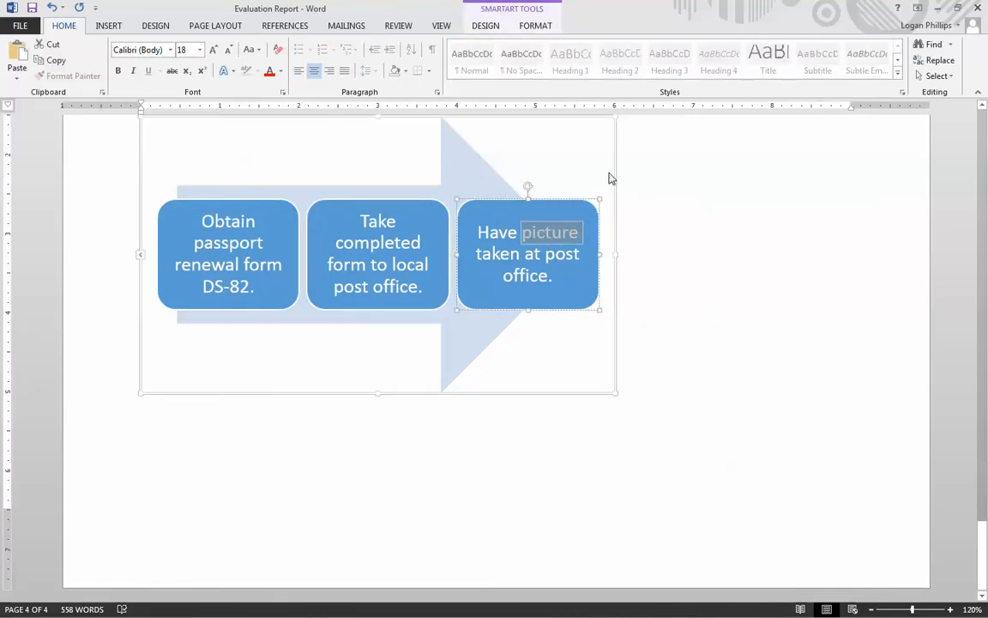
pyautogui.scroll(2, 489, 450)
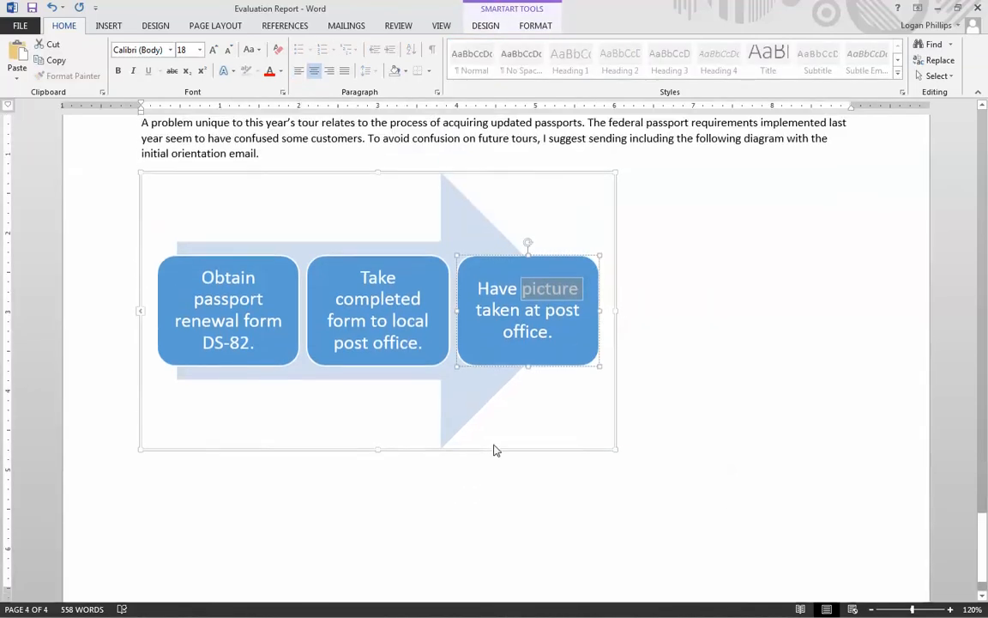
pyautogui.moveTo(617, 331); pyautogui.dragTo(826, 332)
pyautogui.moveTo(670, 324); pyautogui.dragTo(610, 326)
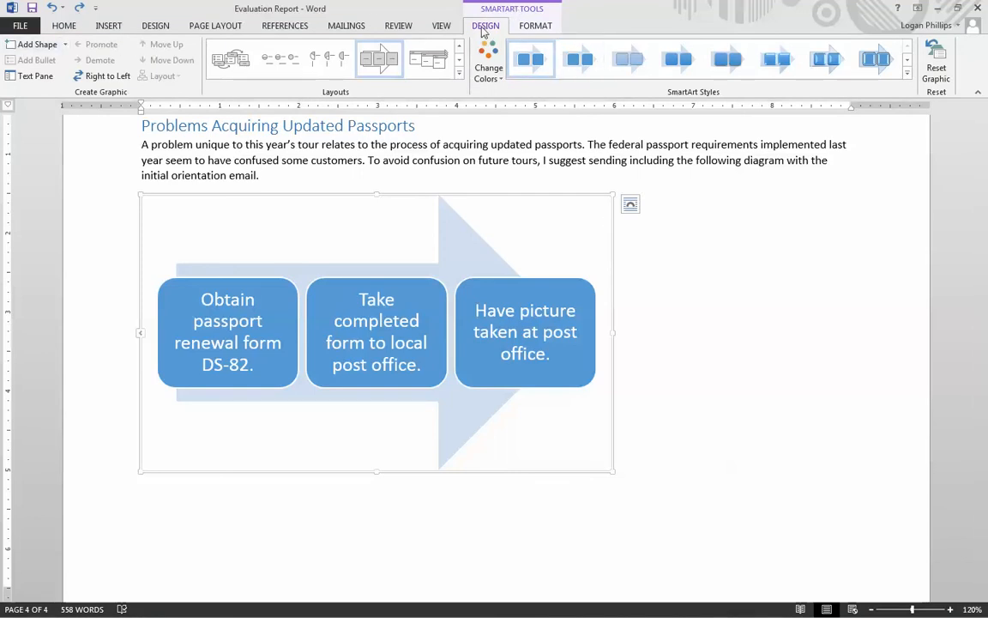
# Add a fourth shape to the end of the passport SmartArt with the text "Submit completed form, photo, and fee to post office clerk"
pyautogui.click(36, 44)
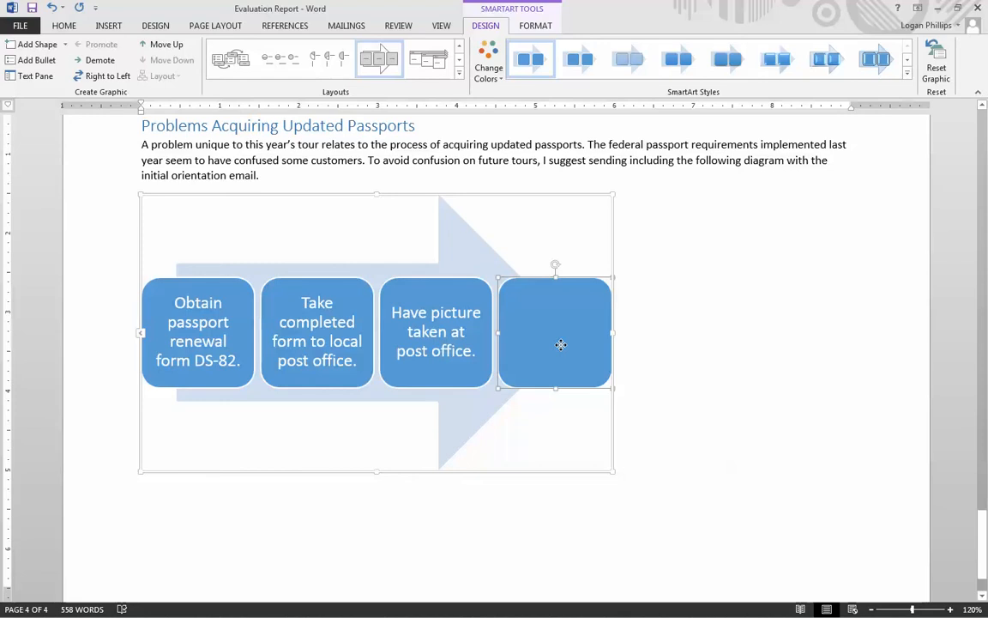
pyautogui.write('Submit')
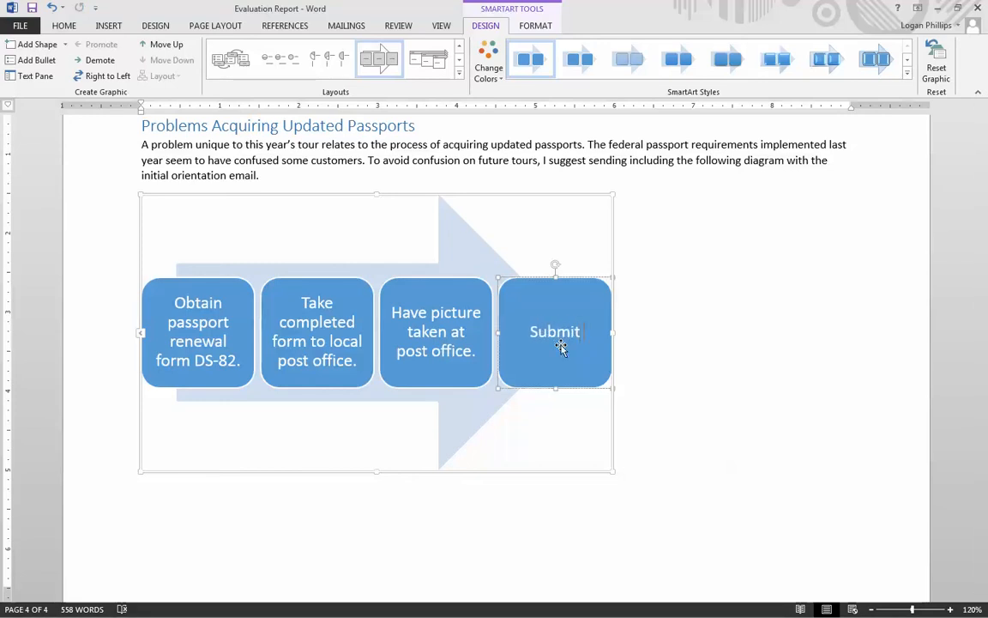
pyautogui.write(' complete')
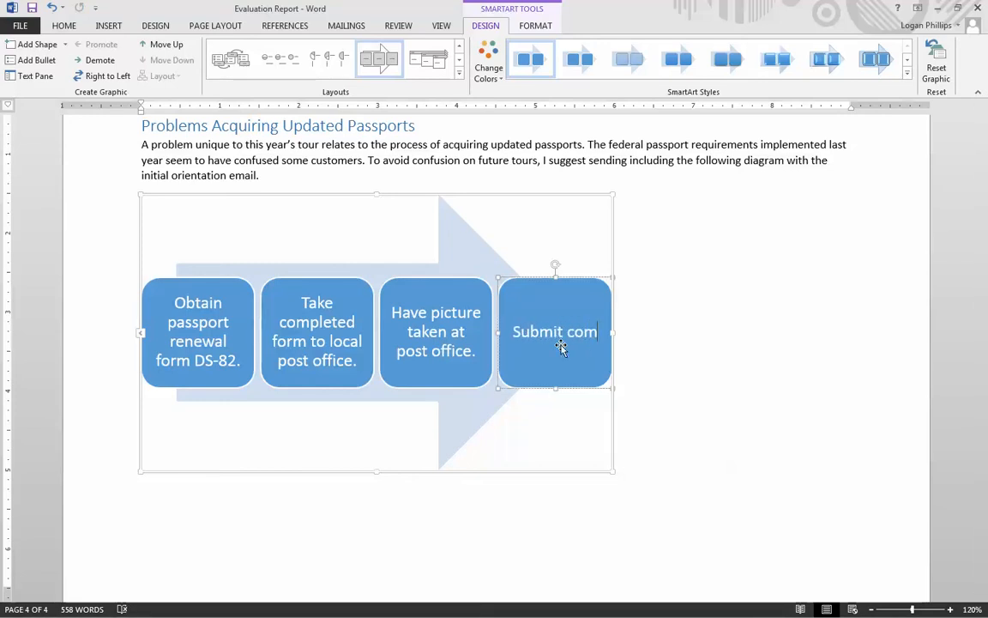
pyautogui.press('BackSpace')
pyautogui.press('BackSpace')
pyautogui.press('BackSpace')
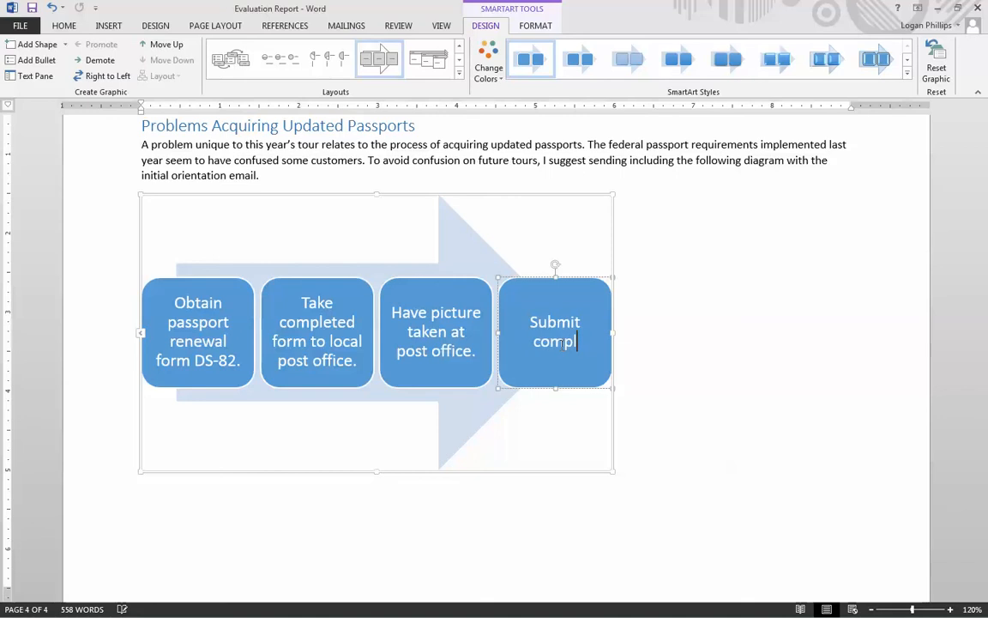
pyautogui.write('eted')
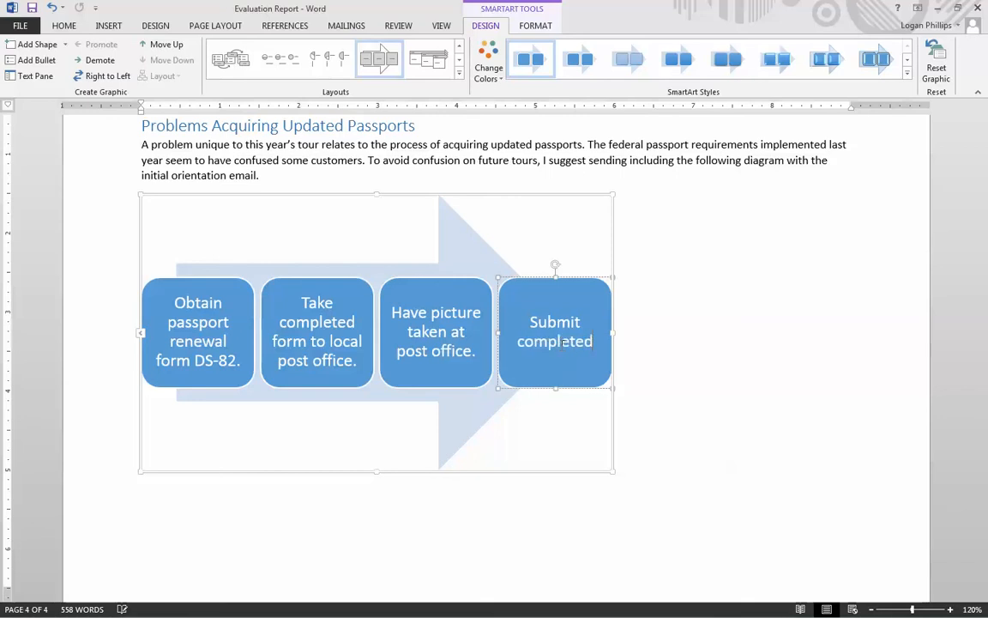
pyautogui.write(' fo')
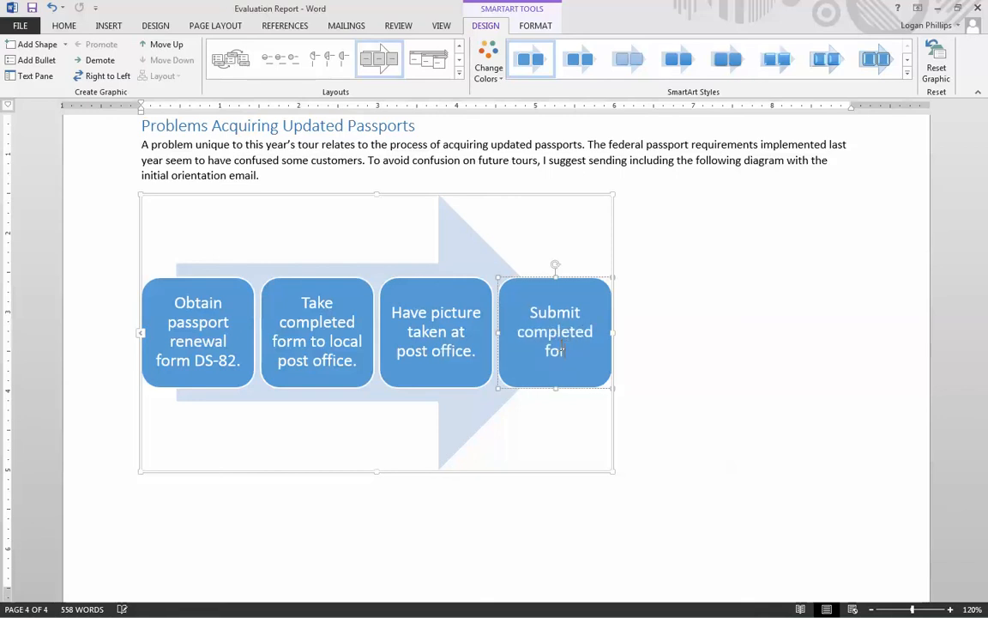
pyautogui.write('rm, photo, a')
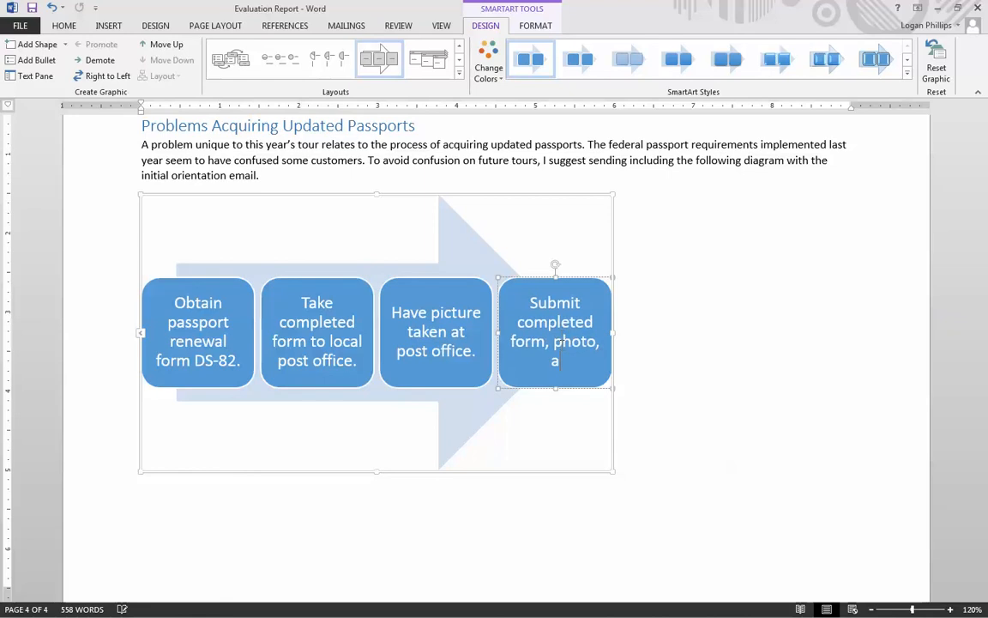
pyautogui.write('nd fee to post o')
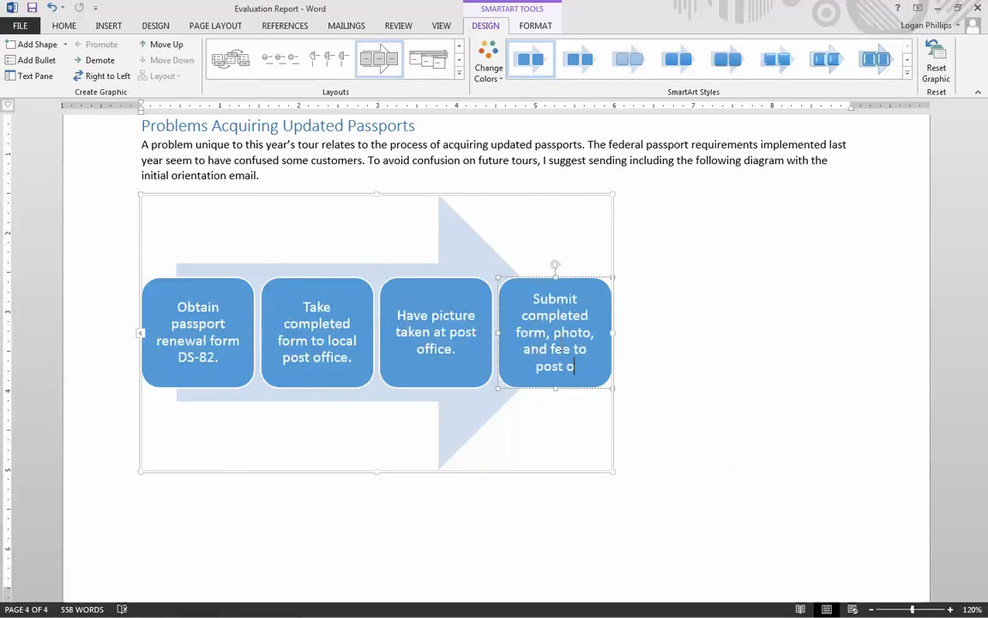
pyautogui.write('ffice clerk')
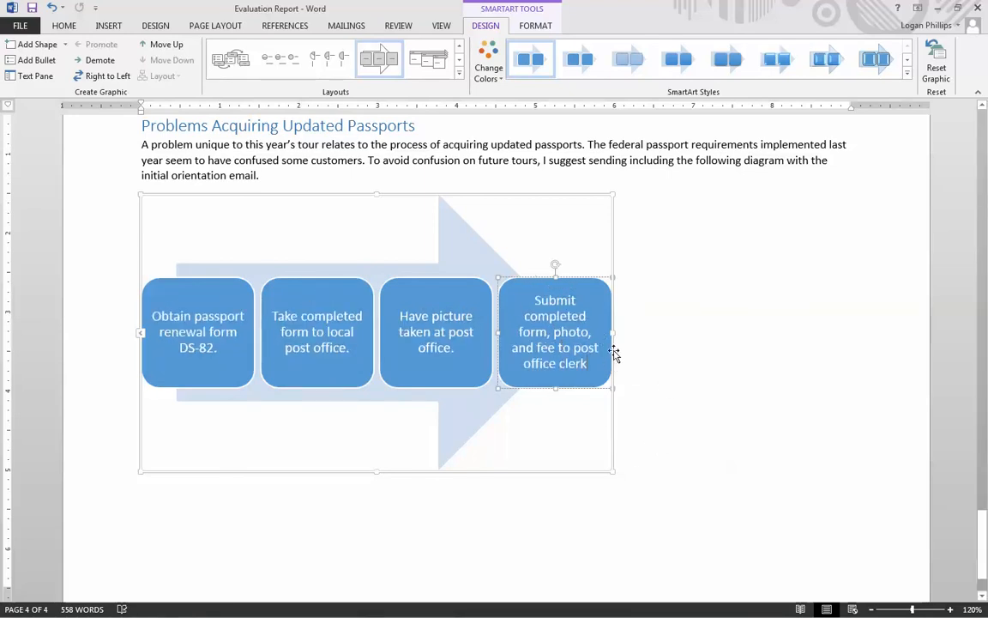
# Try to enlarge the passport SmartArt diagram in both directions and shrink it to fit the page
pyautogui.moveTo(614, 472); pyautogui.dragTo(884, 496)
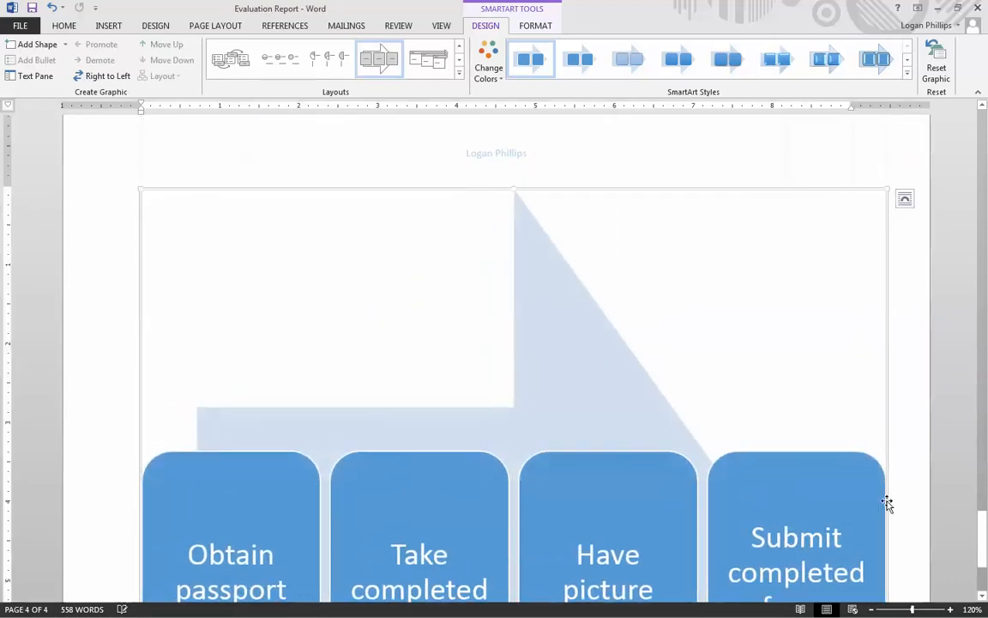
pyautogui.scroll(5, 884, 503)
pyautogui.scroll(-10, 890, 506)
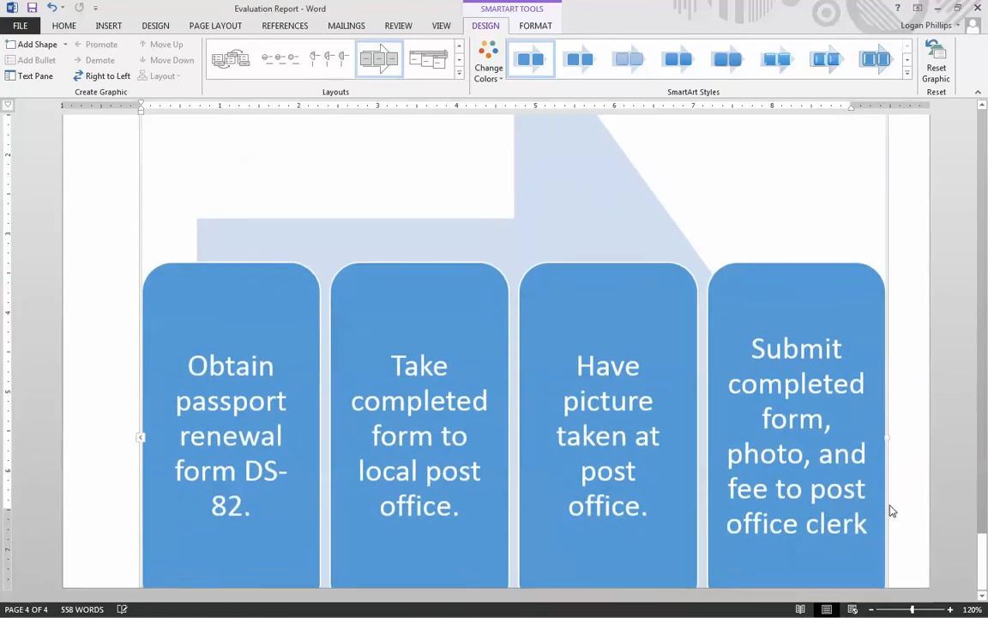
pyautogui.scroll(7, 891, 512)
pyautogui.scroll(9, 891, 515)
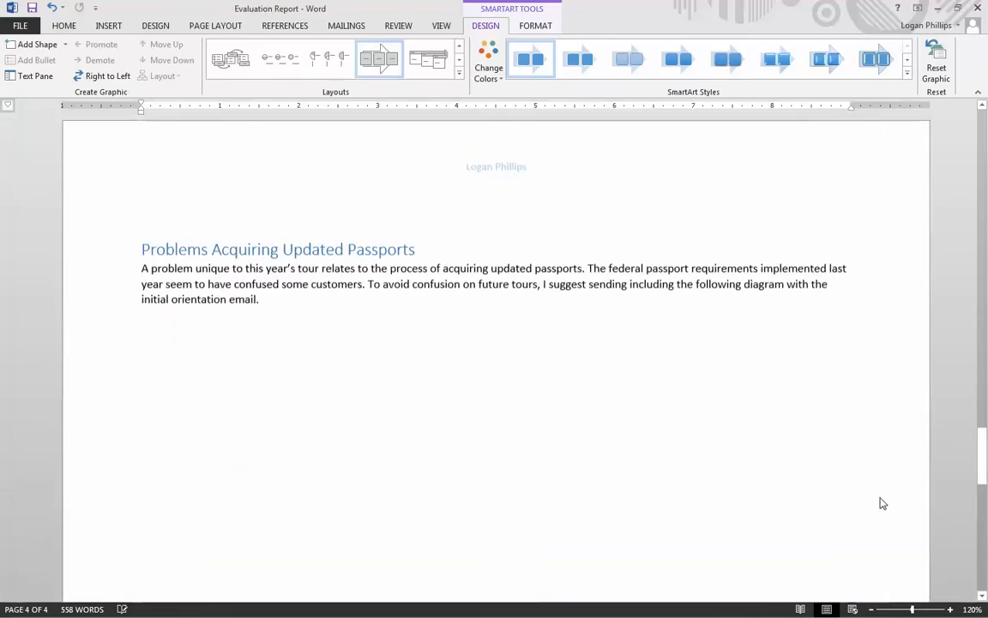
pyautogui.scroll(-10, 880, 503)
pyautogui.moveTo(886, 431); pyautogui.dragTo(571, 575)
pyautogui.scroll(-9, 574, 572)
pyautogui.scroll(7, 578, 563)
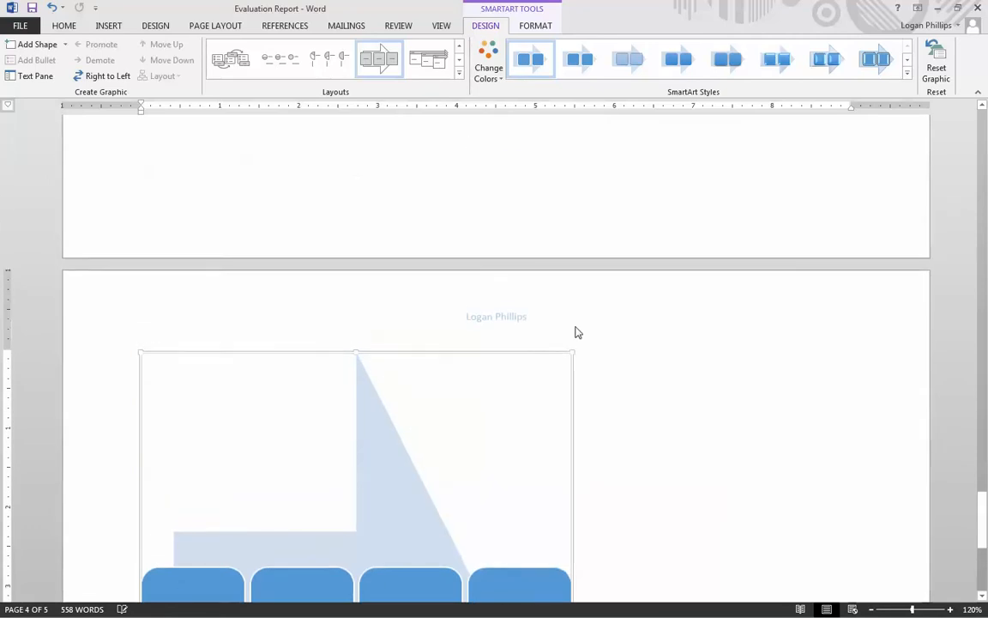
pyautogui.moveTo(568, 354); pyautogui.dragTo(475, 496)
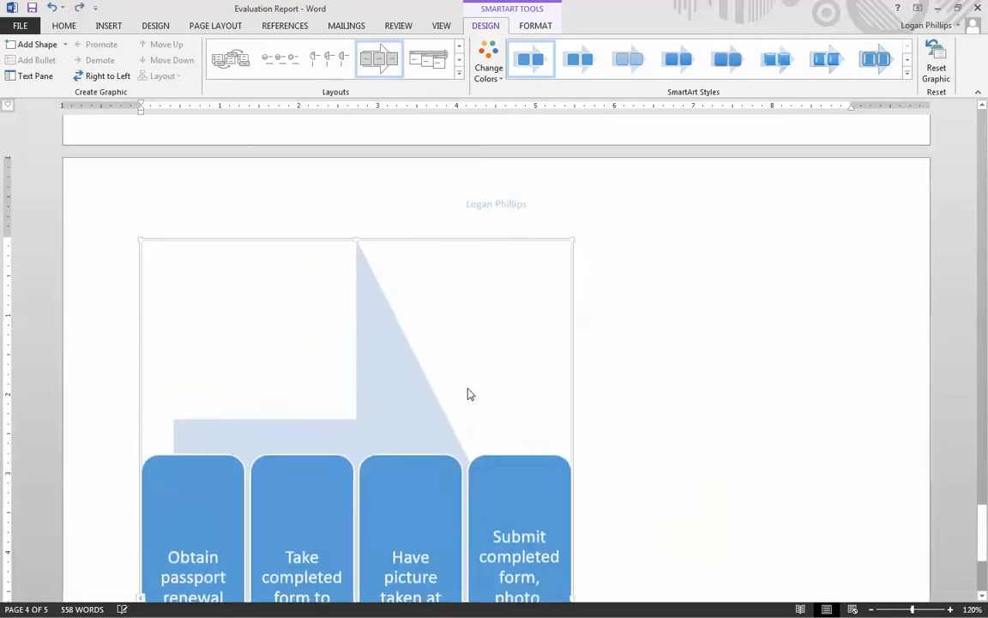
# Widen the passport SmartArt diagram to about 9.2 inches, keeping its height
pyautogui.scroll(3, 549, 412)
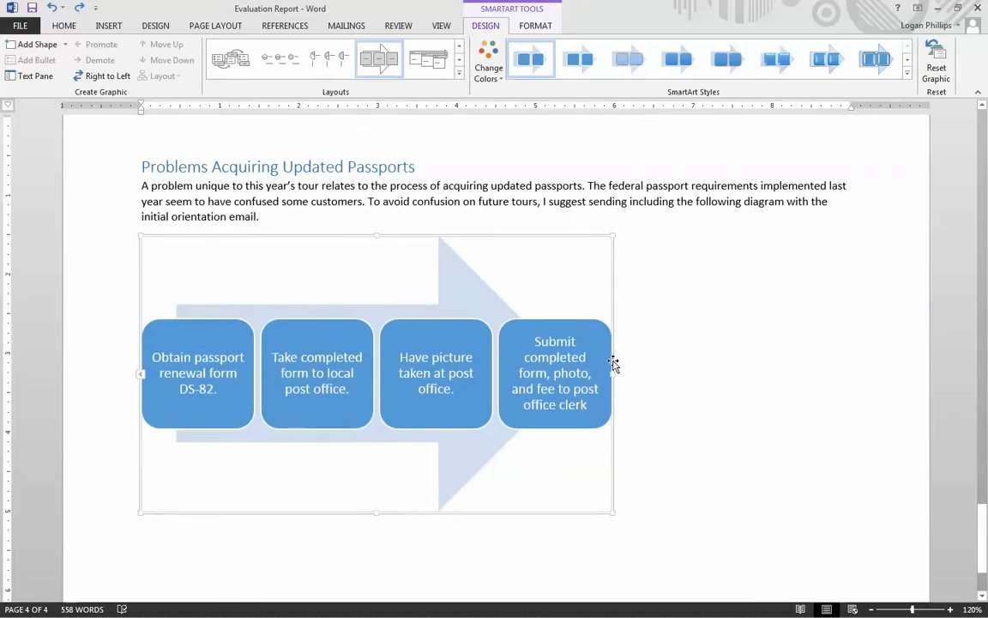
pyautogui.moveTo(615, 374); pyautogui.dragTo(870, 389)
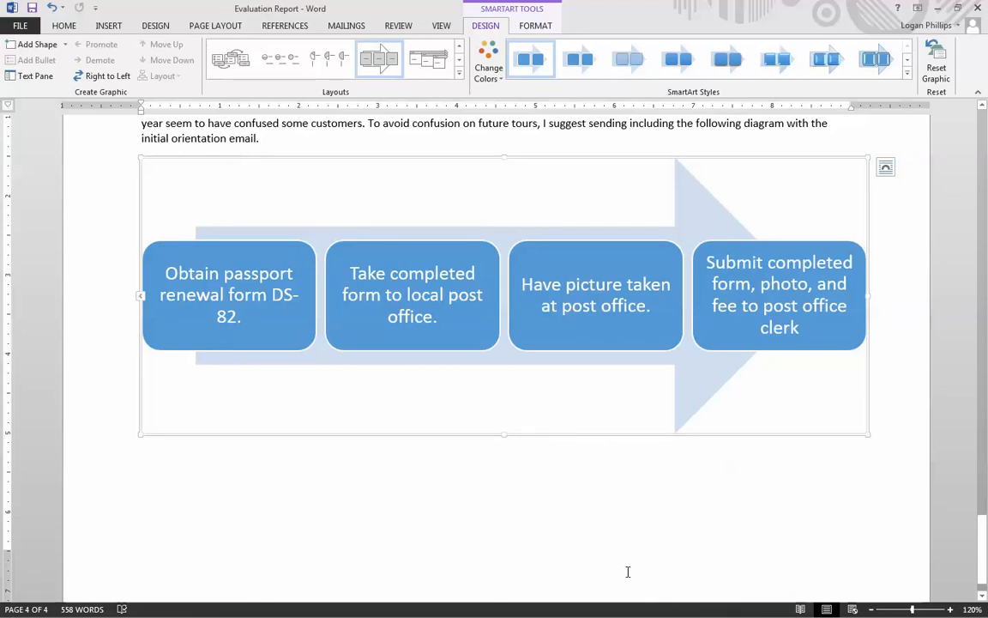
# Save the finished Evaluation Report document under its existing name
pyautogui.scroll(10, 614, 566)
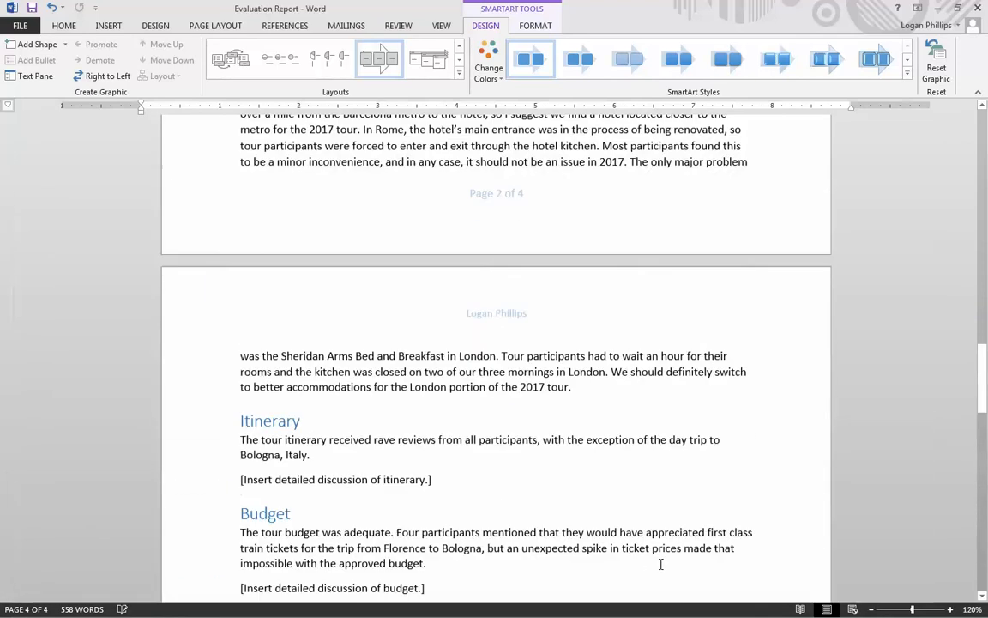
pyautogui.scroll(15, 661, 566)
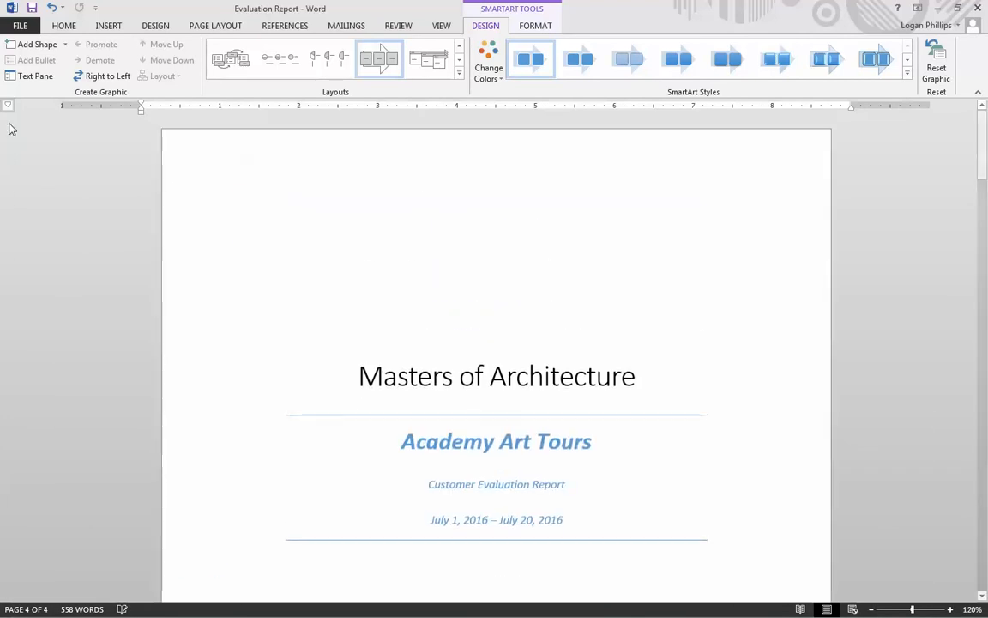
pyautogui.click(20, 25)
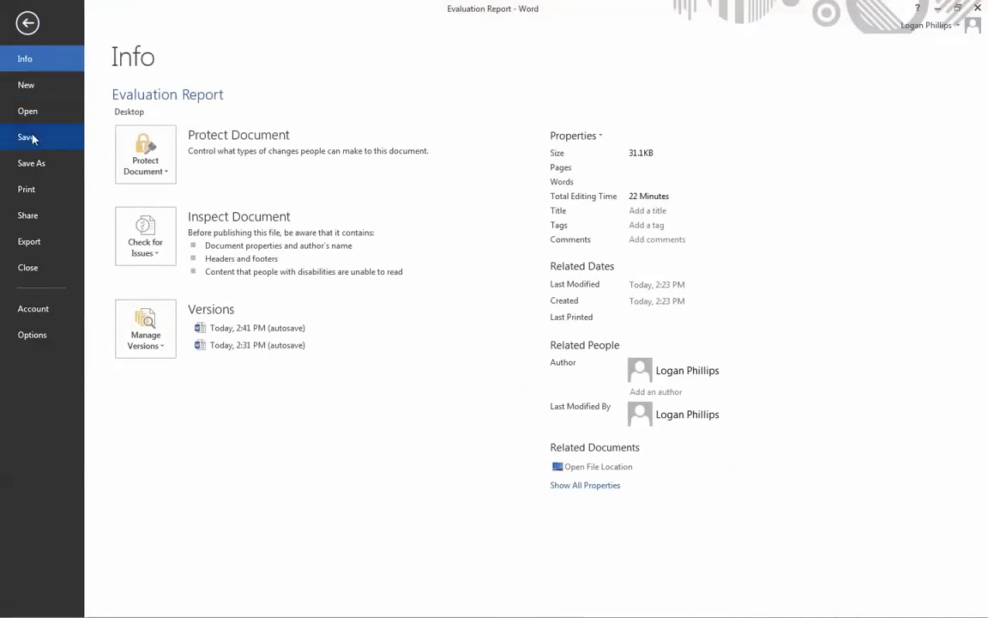
pyautogui.click(26, 135)
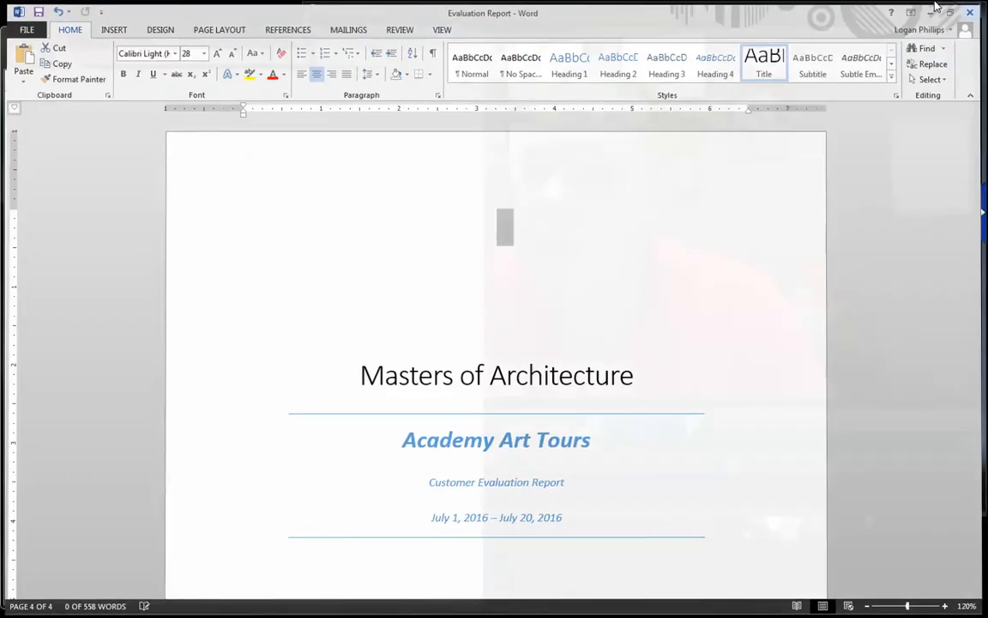